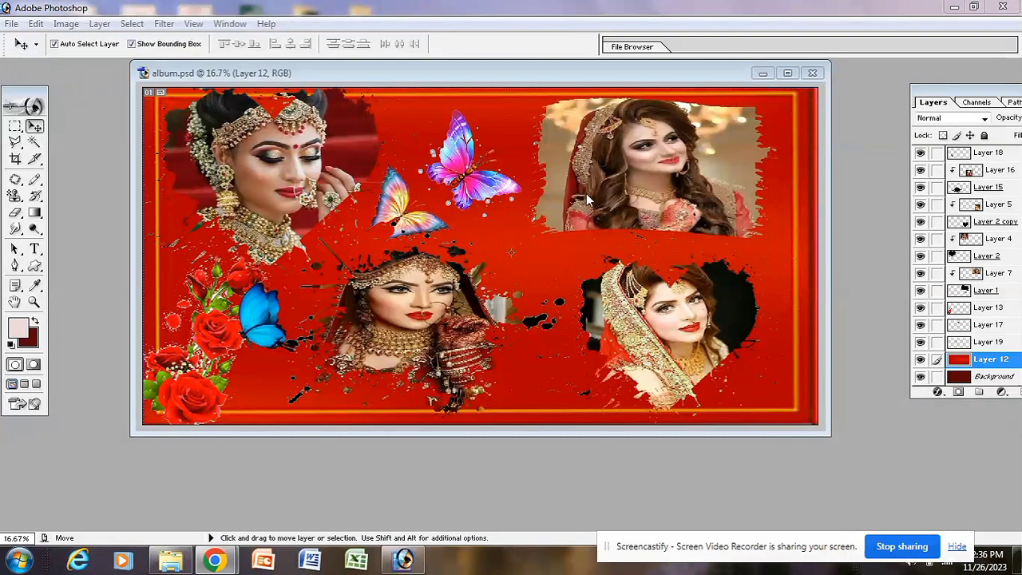
Look over the finished wedding collage in album.psd and minimize its window
drag(419, 75, 381, 107)
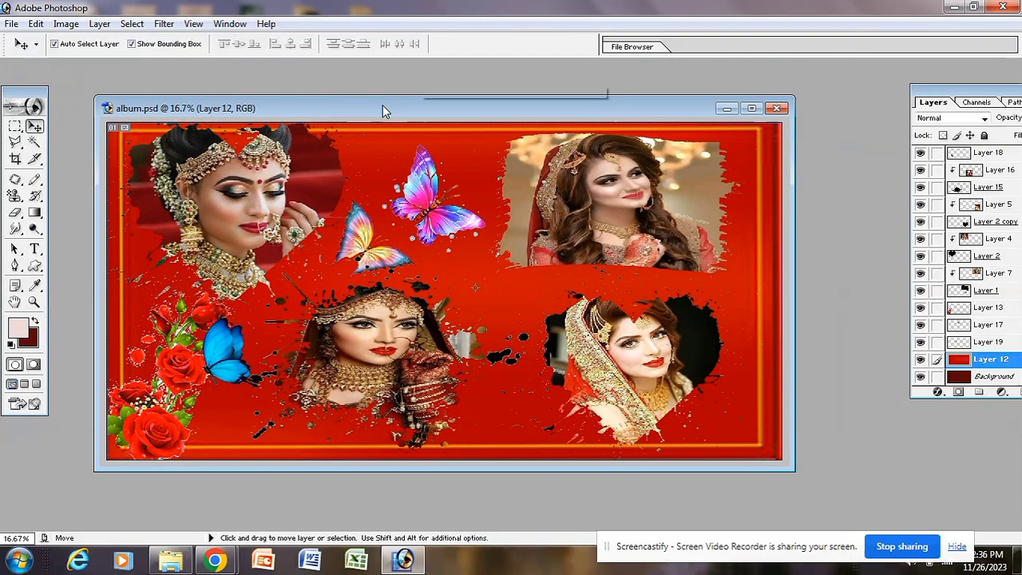
key(ctrl+0)
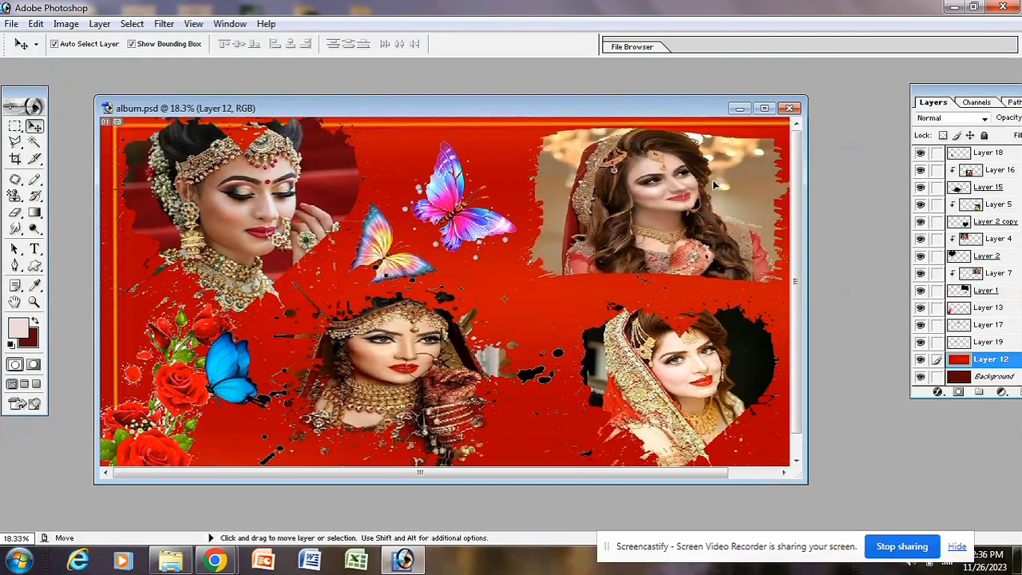
click(33, 303)
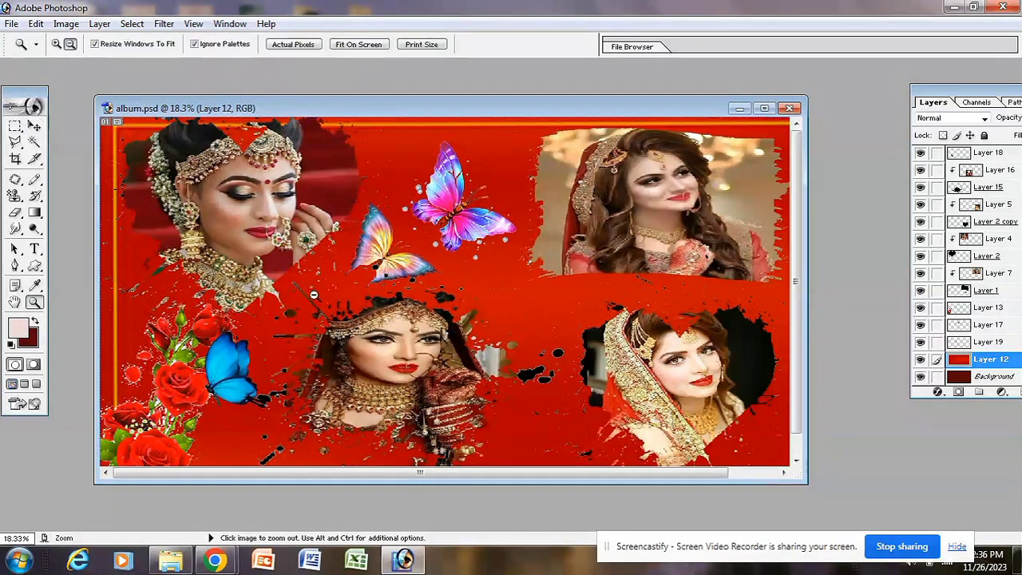
alt+click(313, 296)
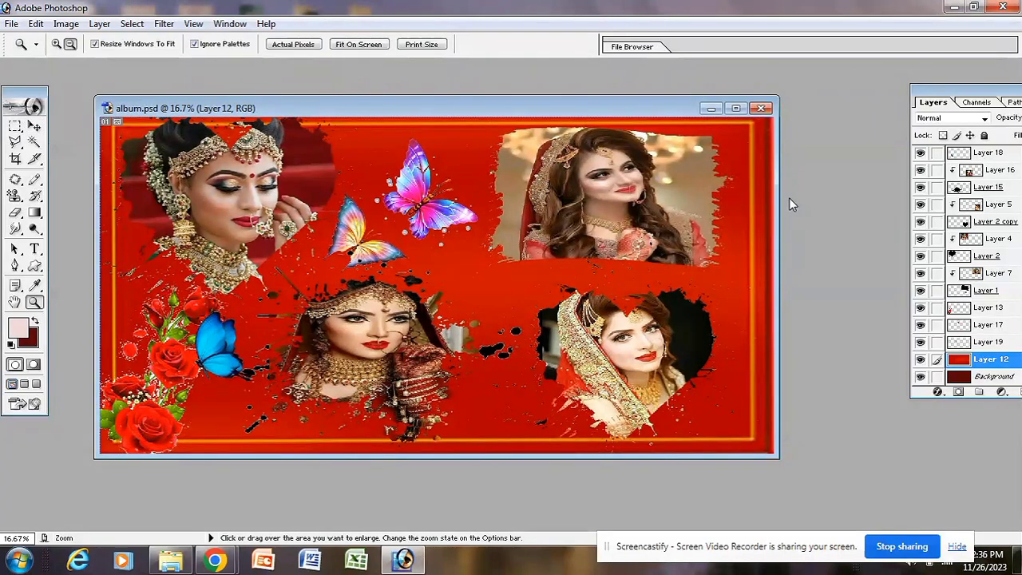
drag(782, 461, 811, 480)
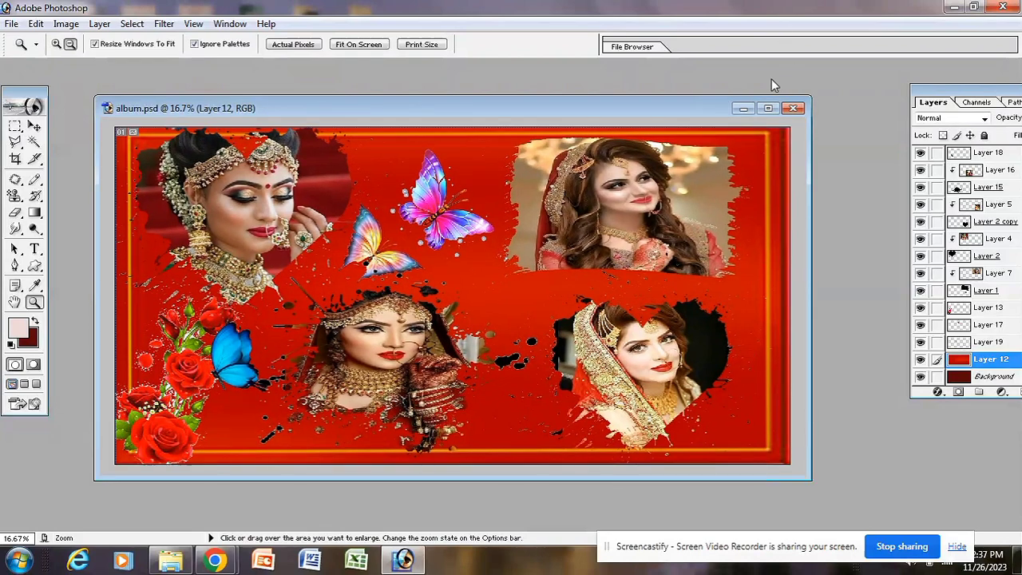
click(743, 108)
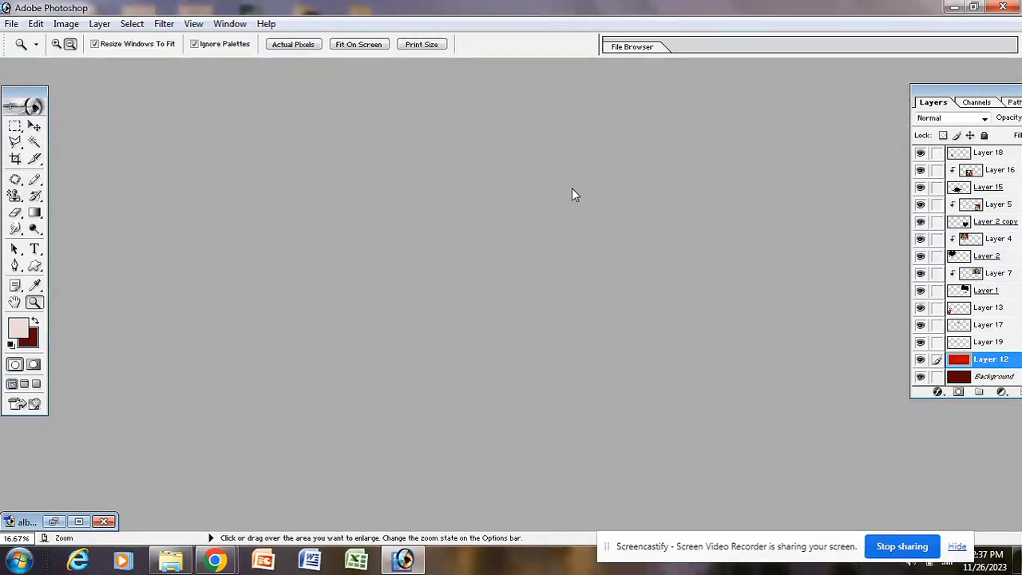
Create a transparent RGB document 19 by 9 inches at 300 pixels/inch and slightly enlarge its window
key(ctrl+n)
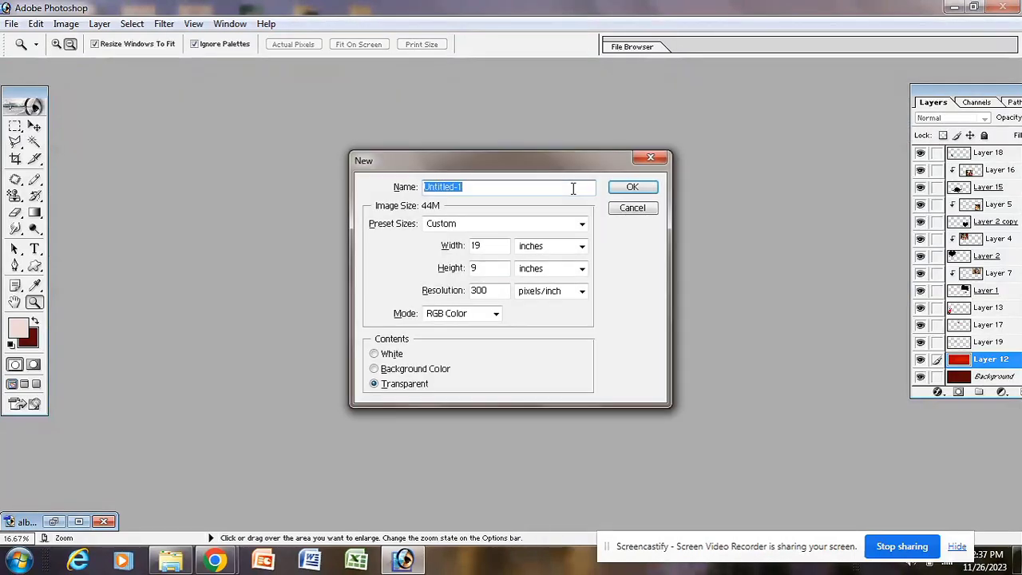
click(493, 247)
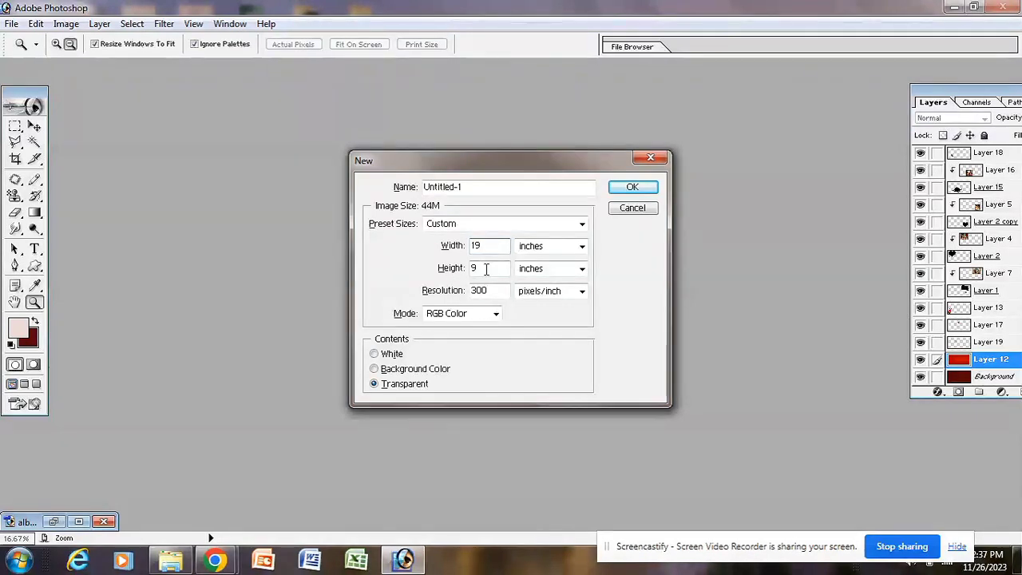
click(486, 269)
click(581, 247)
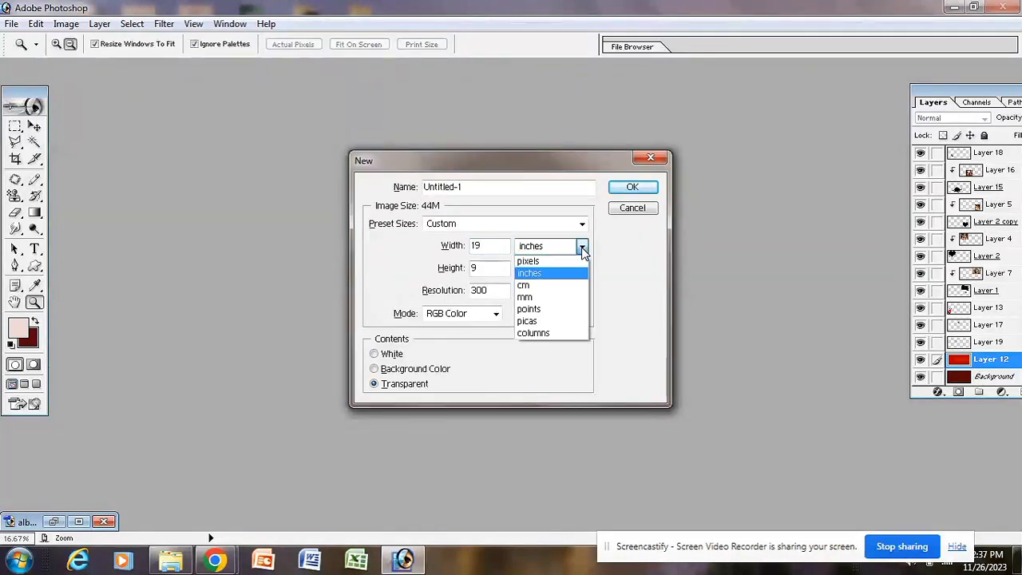
click(562, 275)
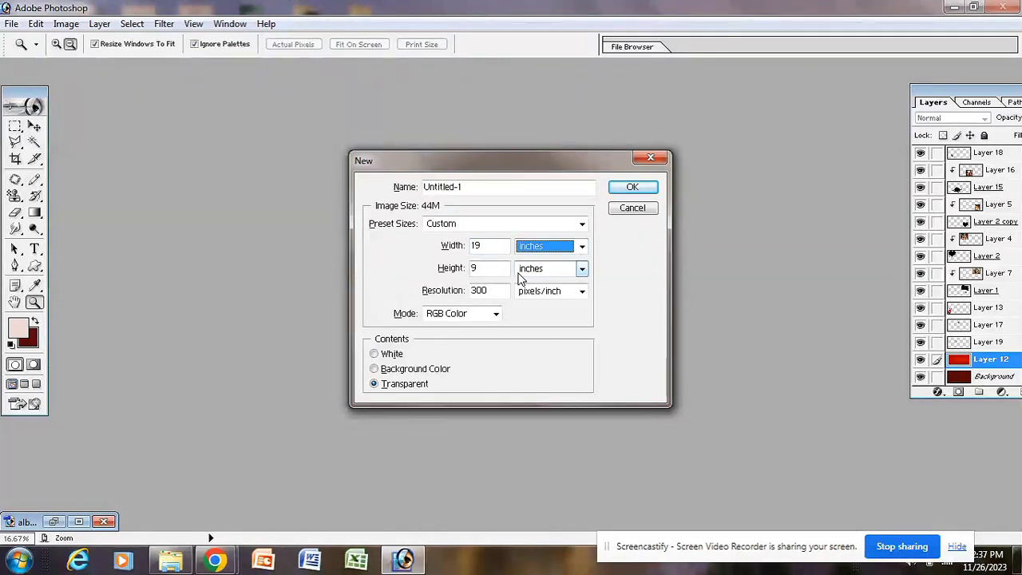
click(493, 291)
drag(488, 290, 456, 291)
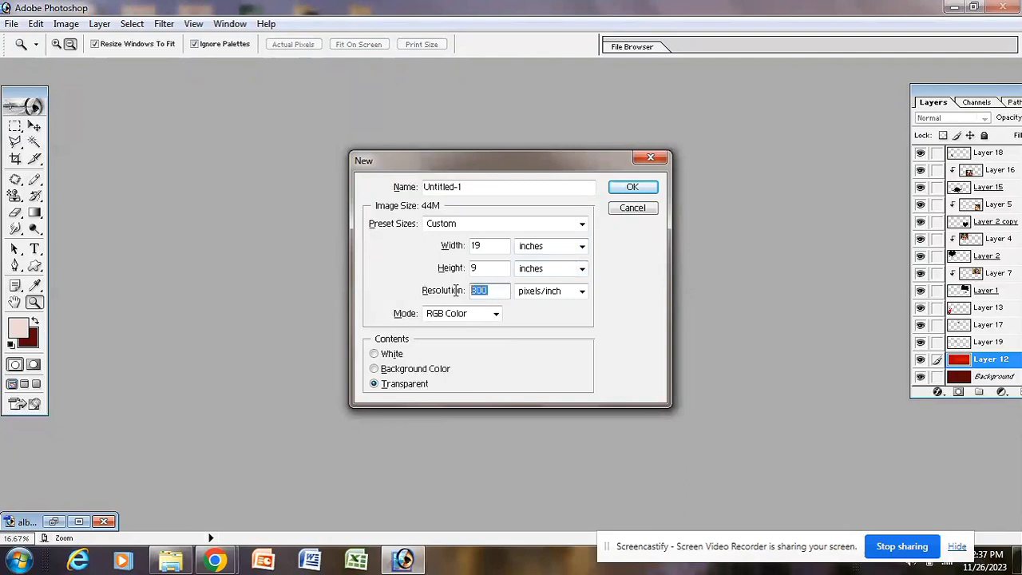
click(476, 292)
click(405, 384)
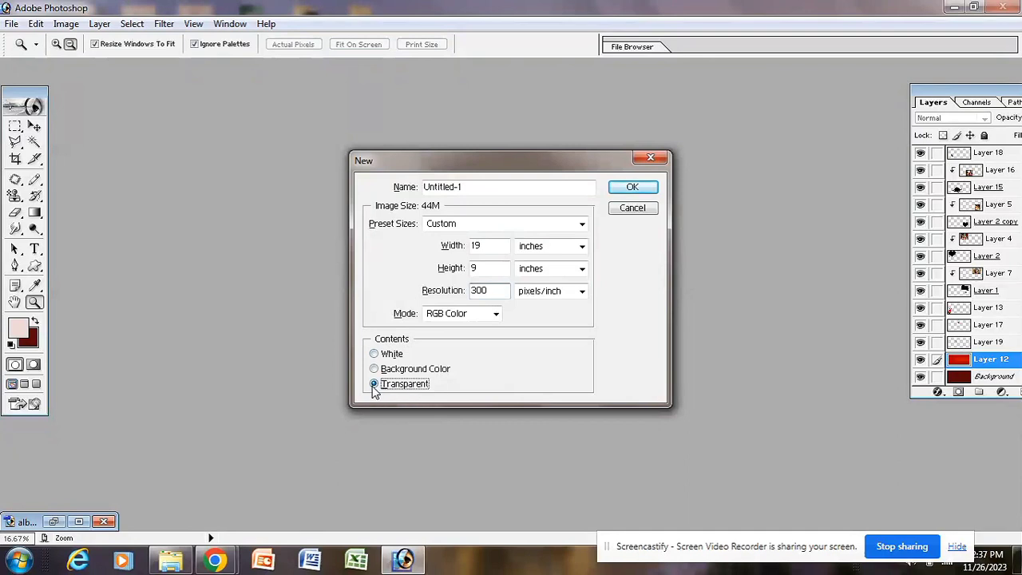
click(630, 191)
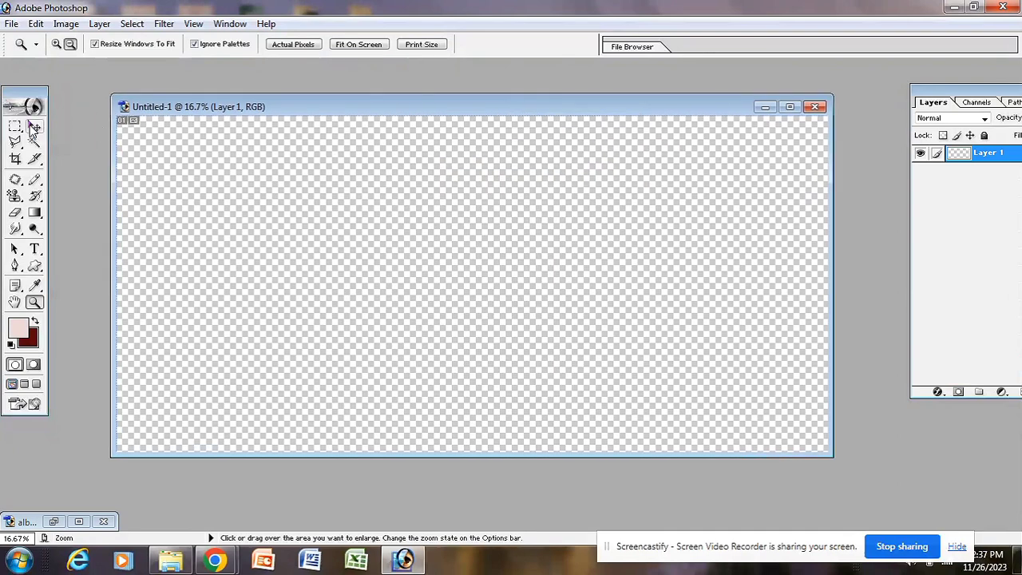
key(v)
drag(827, 452, 845, 466)
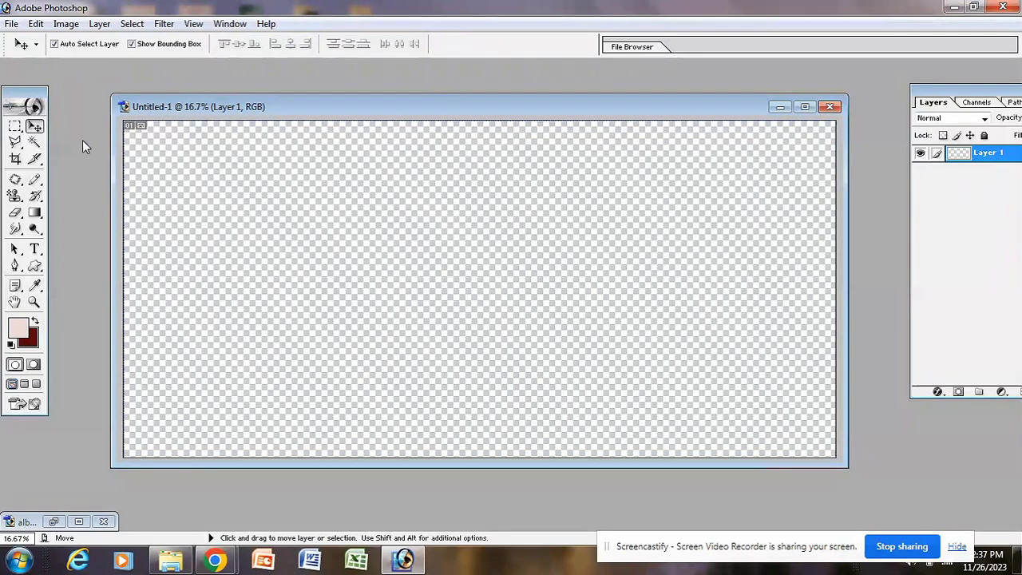
Open the black splatter heart image "images (6)" from the photo12 folder
click(12, 24)
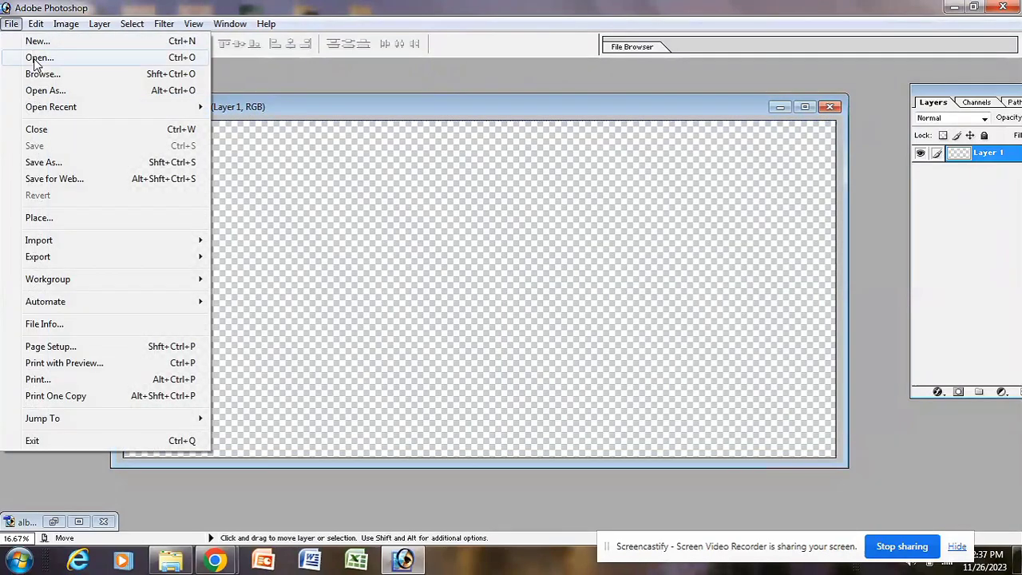
click(259, 65)
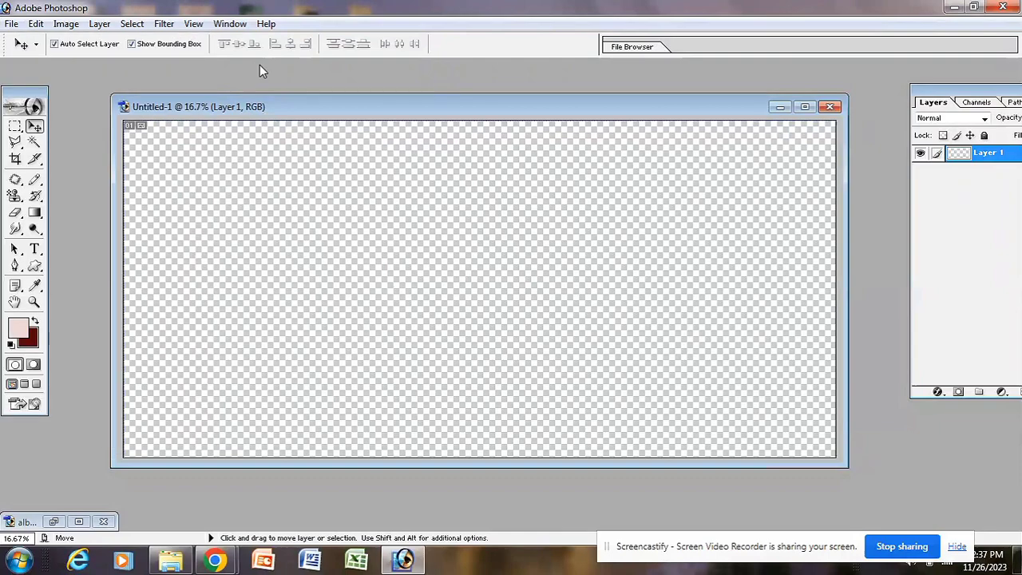
key(ctrl+o)
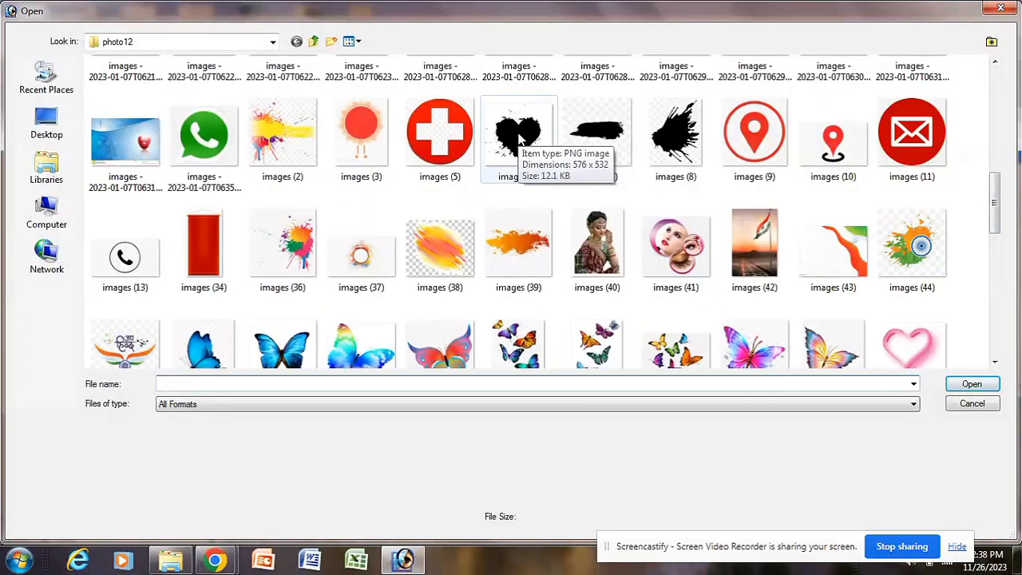
click(517, 132)
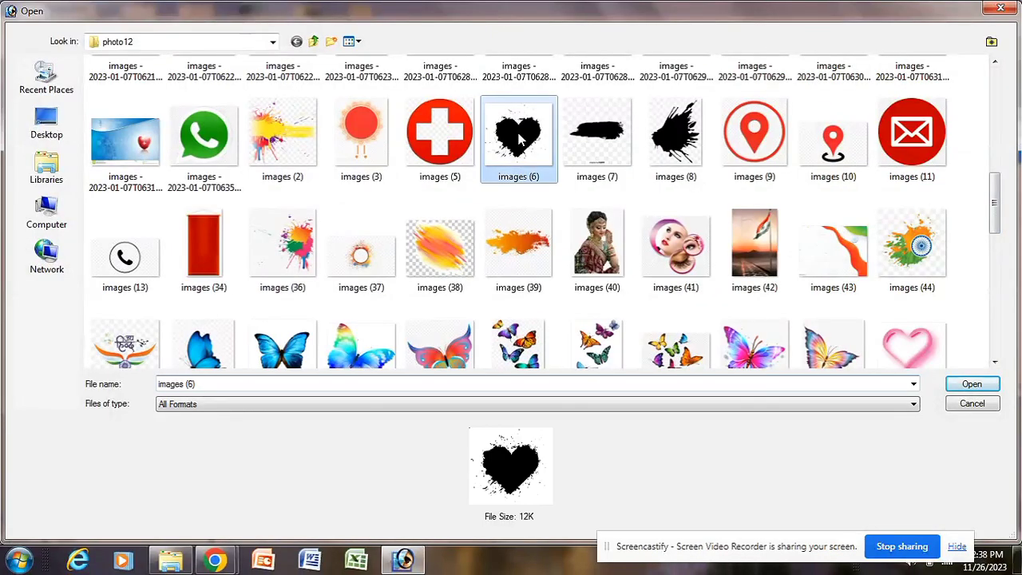
click(971, 385)
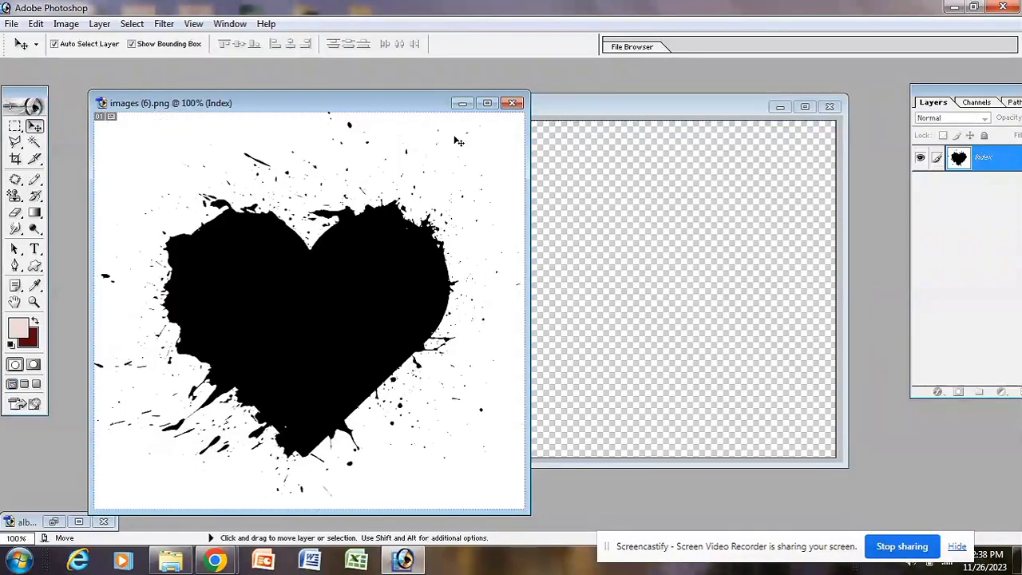
mouse_move(425, 105)
mouse_down()
mouse_move(386, 83)
mouse_move(421, 85)
mouse_up()
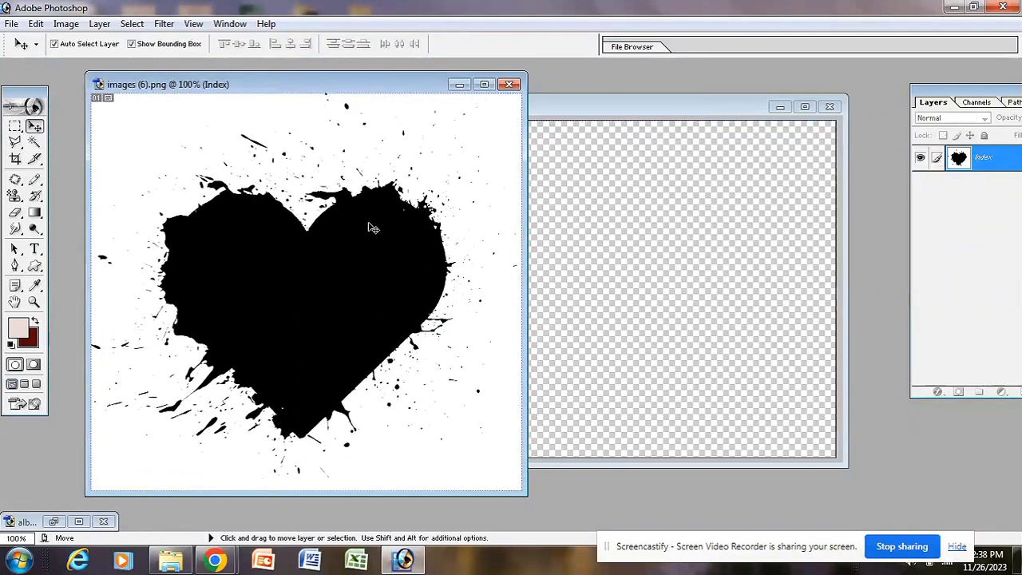
Copy the whole heart image into the blank document and scale it to about 287.5% width and 314.3% height
key(ctrl+a)
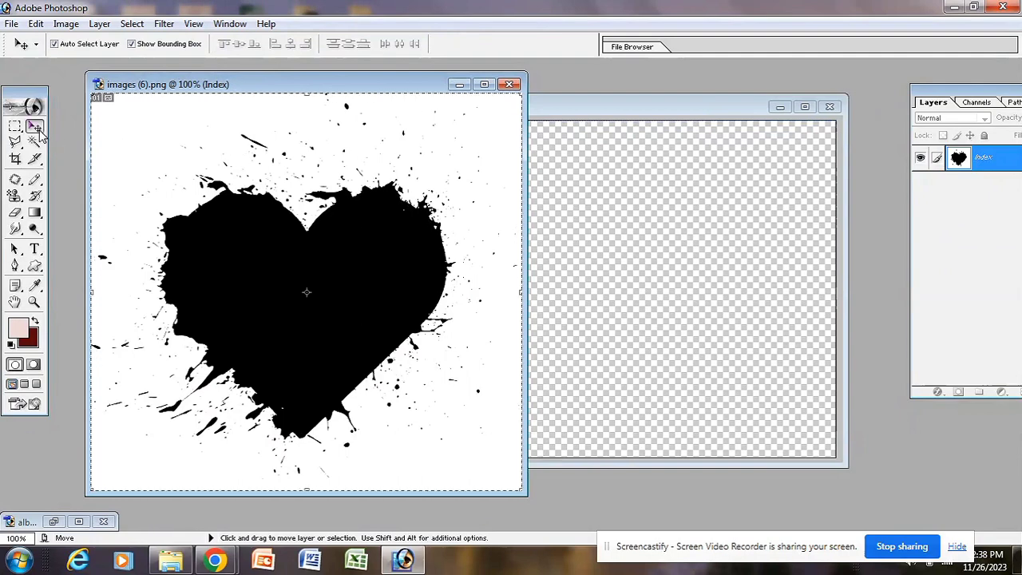
drag(178, 164, 296, 189)
drag(348, 230, 481, 372)
drag(429, 263, 396, 235)
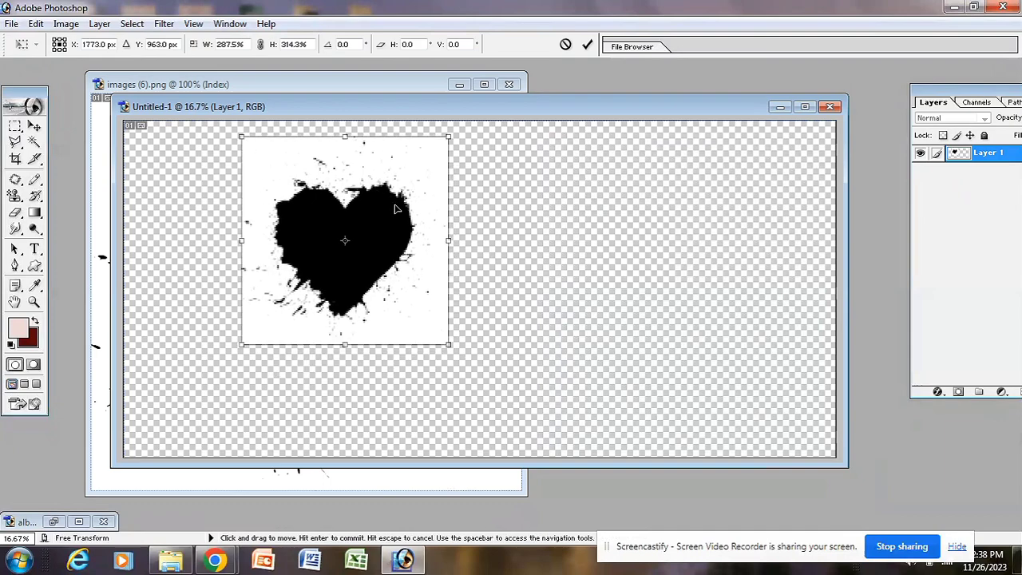
click(34, 128)
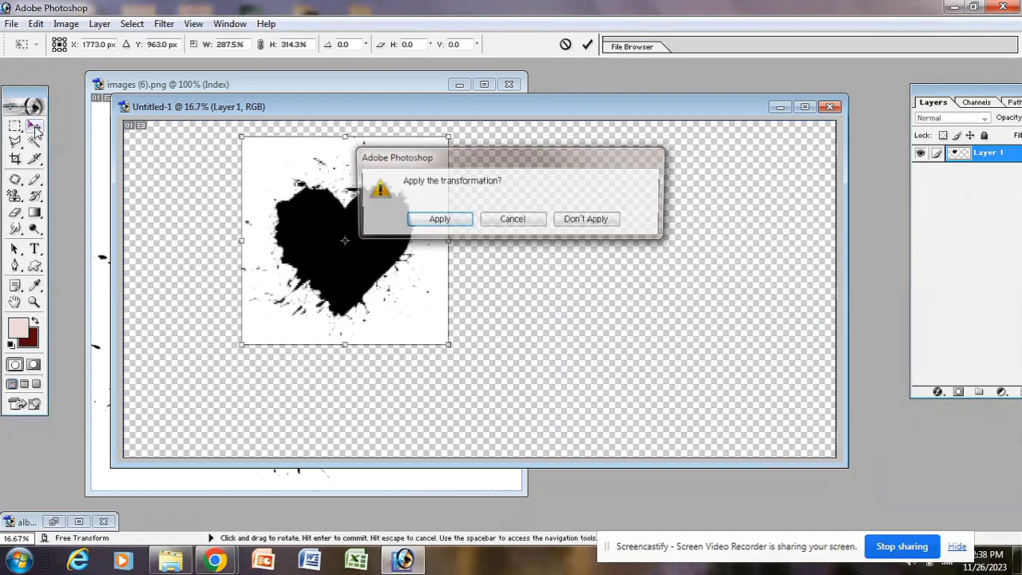
click(440, 221)
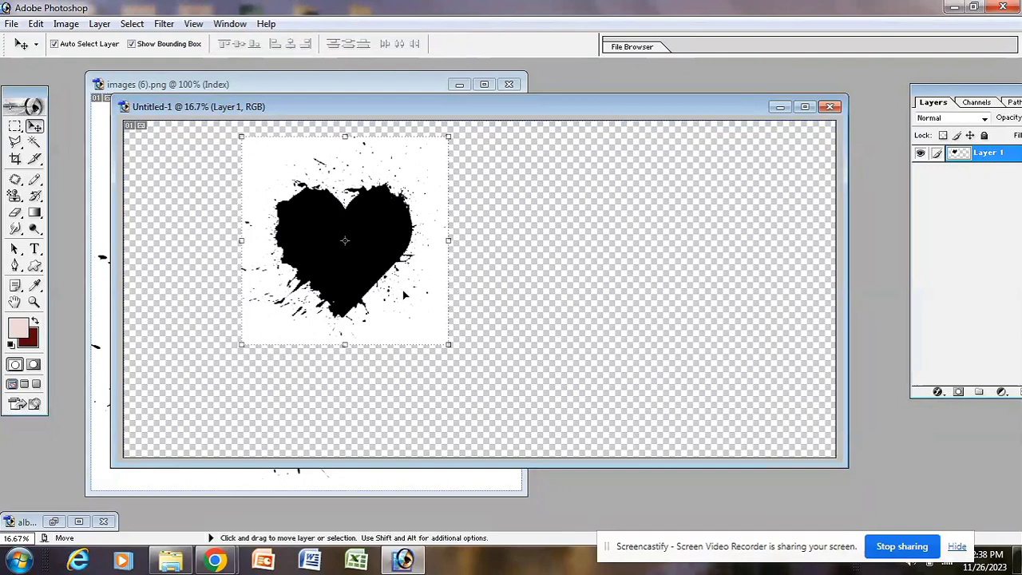
Delete the white background around the heart using a Magic Wand selection, and clear the selection
click(35, 144)
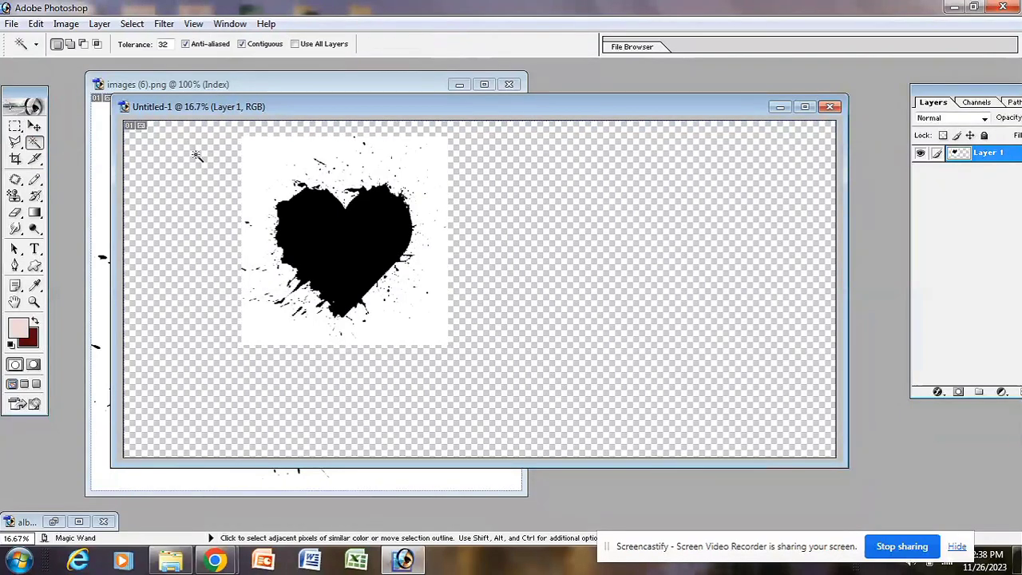
click(263, 156)
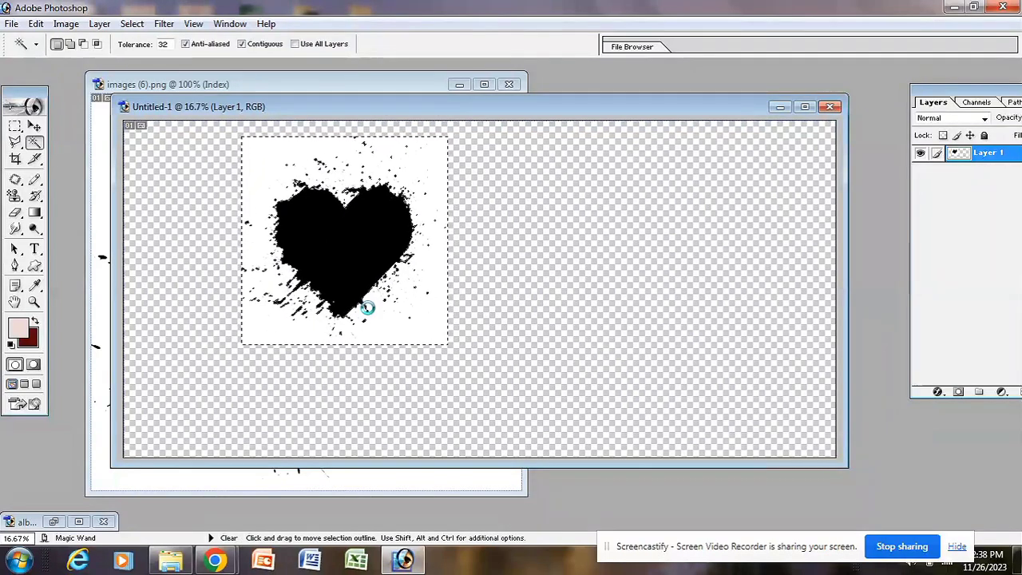
key(Delete)
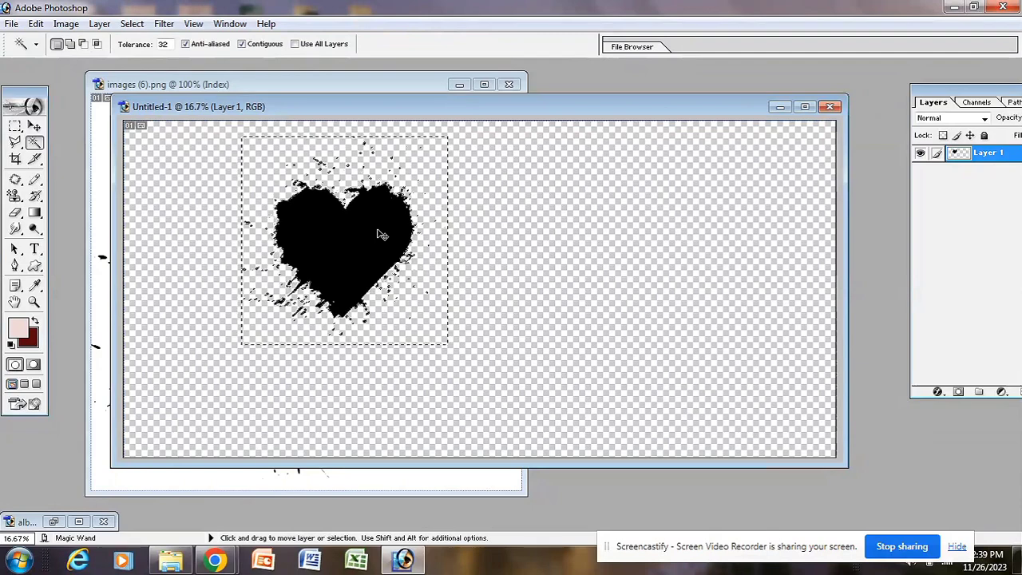
key(ctrl+d)
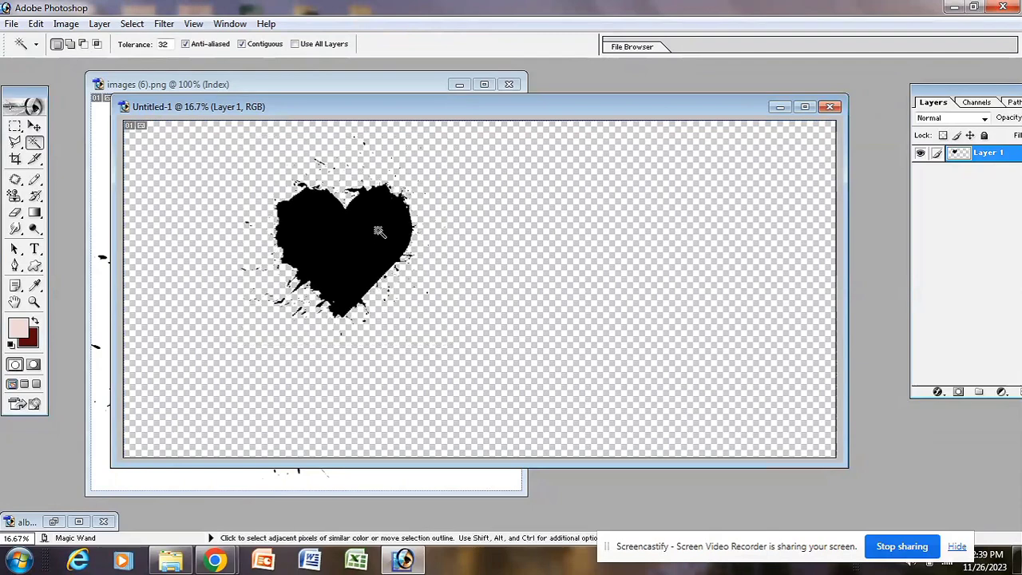
Place the heart in the canvas's upper-left corner, scaled to about 150.6% width and 140.9% height, and close images (6).png
click(35, 128)
click(459, 347)
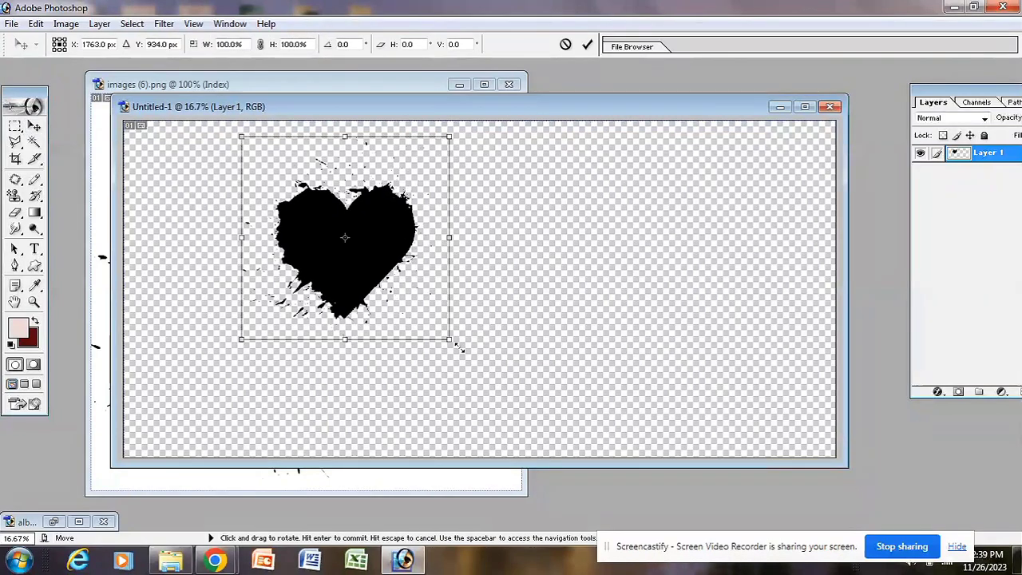
drag(459, 347, 576, 439)
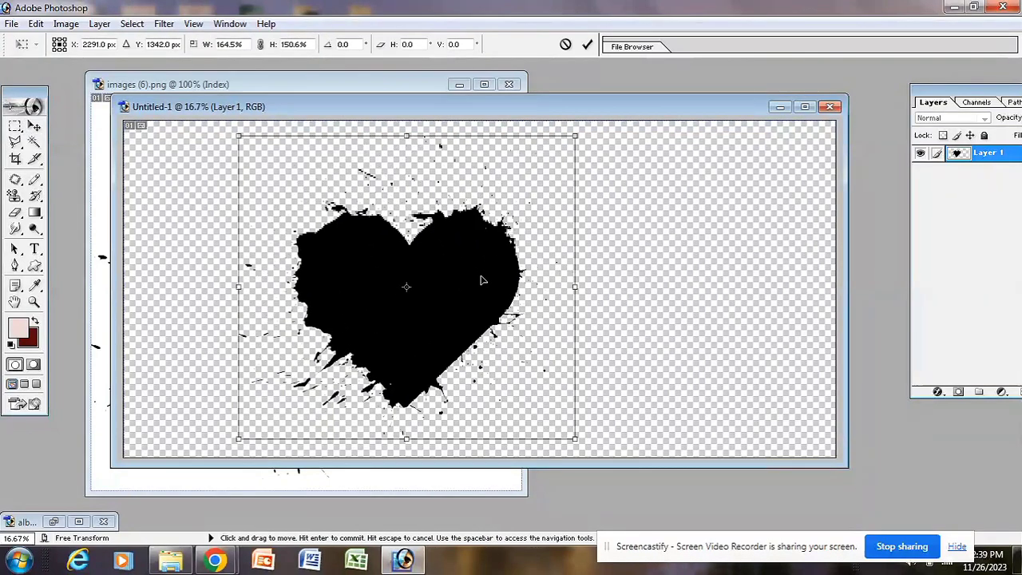
drag(481, 280, 342, 220)
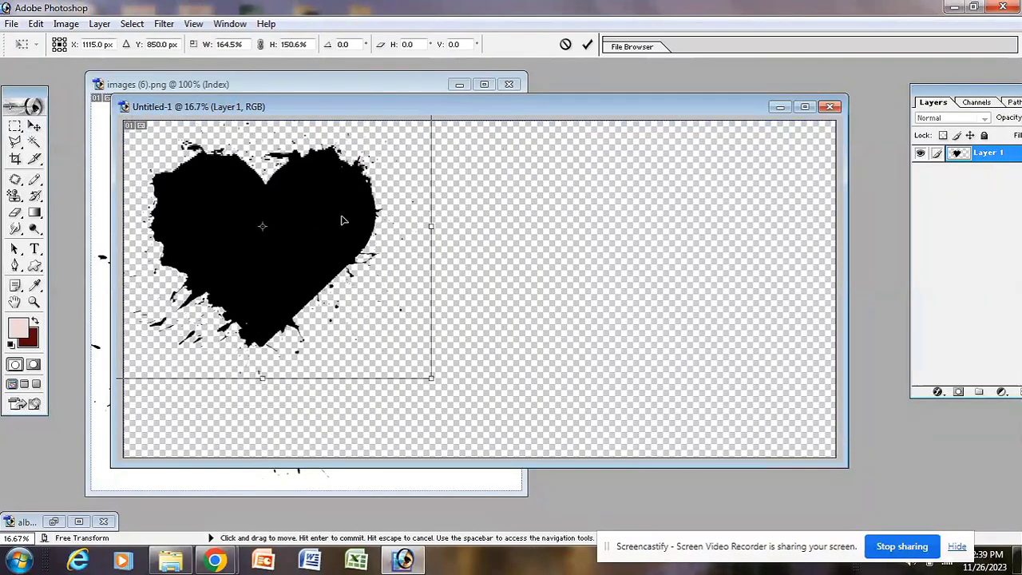
drag(431, 378, 402, 358)
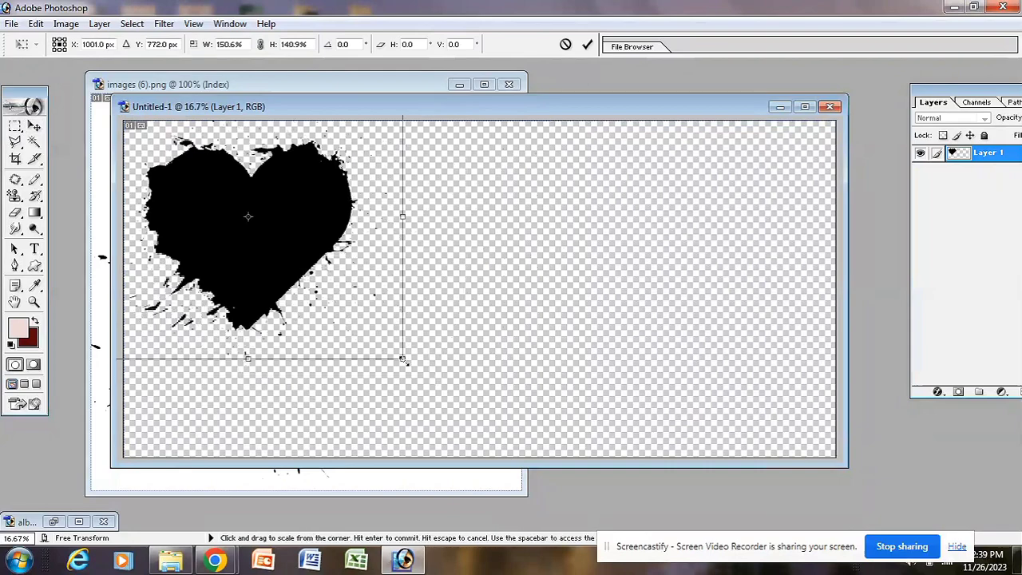
click(34, 126)
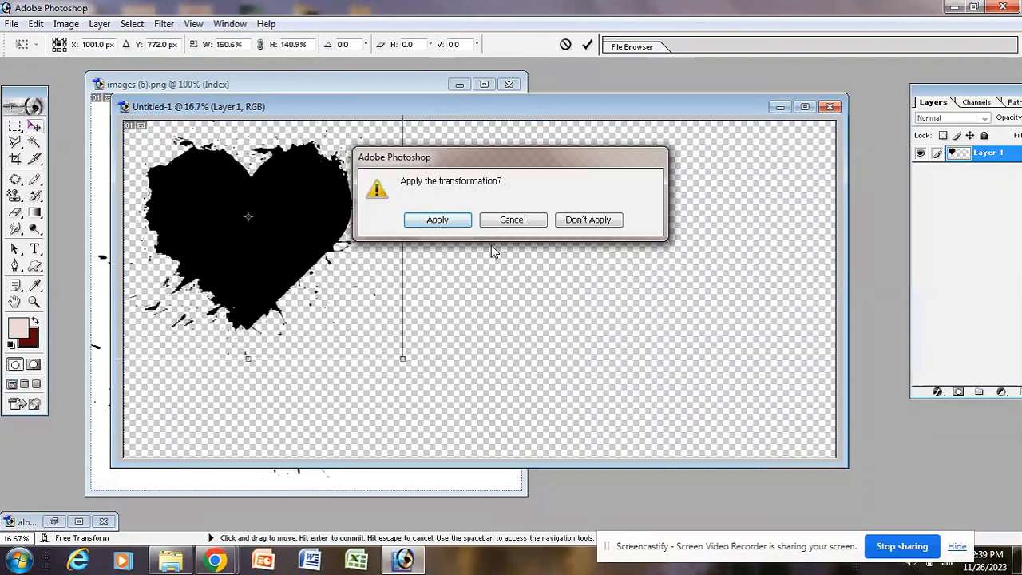
click(466, 221)
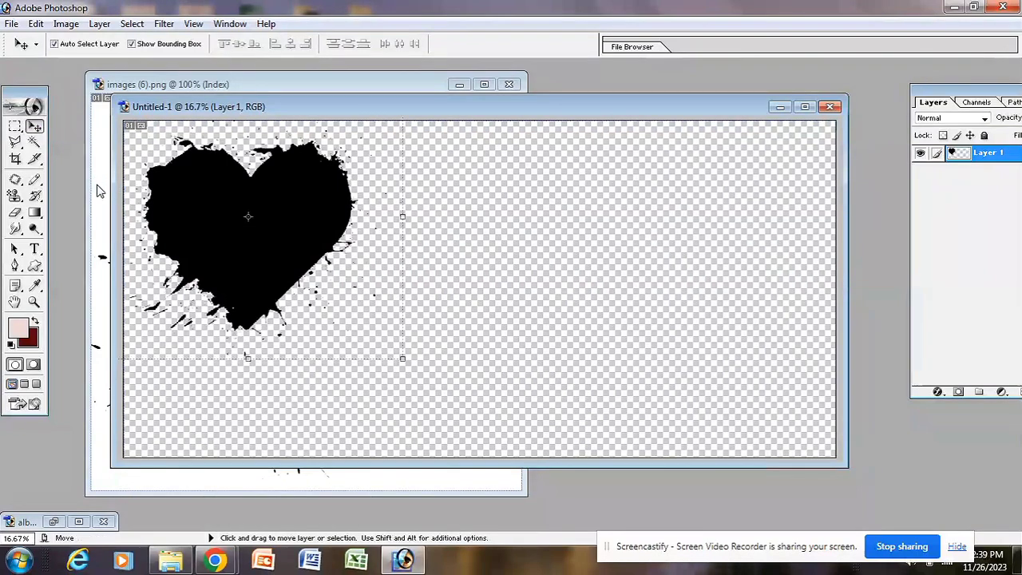
click(98, 190)
click(509, 86)
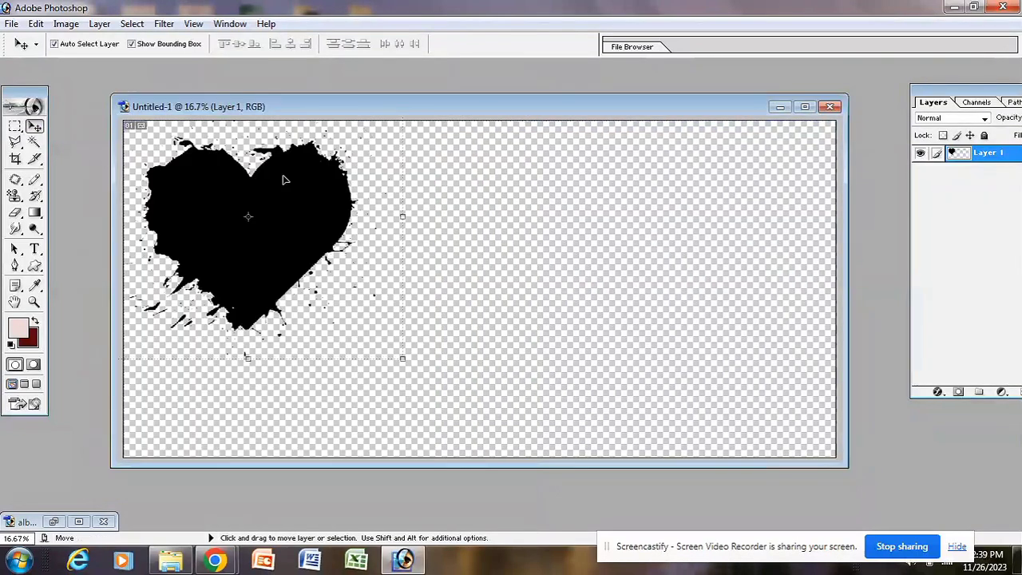
Open the black rectangular brush stroke image "images (89)" from the photo12 folder
double_click(86, 120)
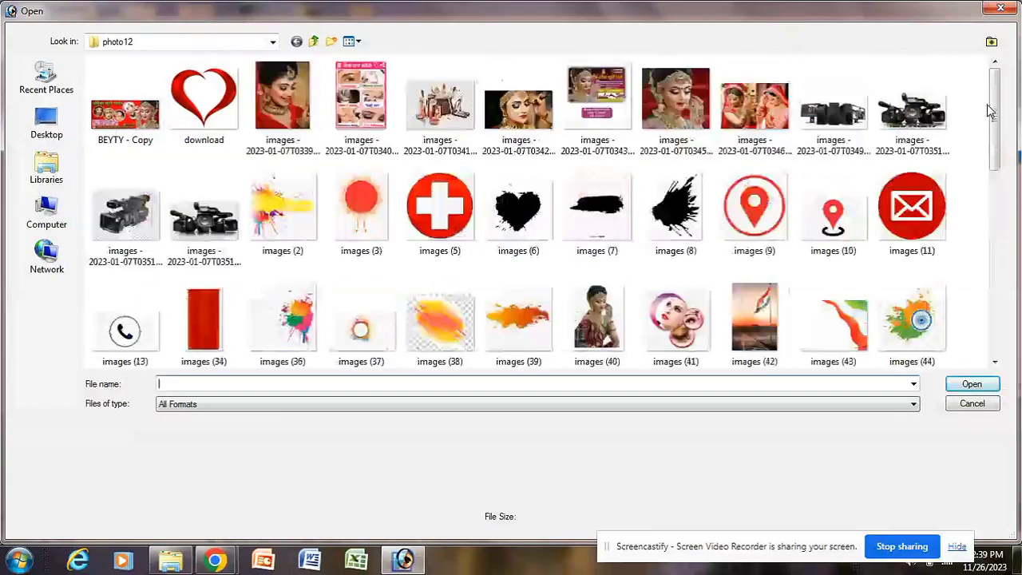
drag(994, 94, 994, 297)
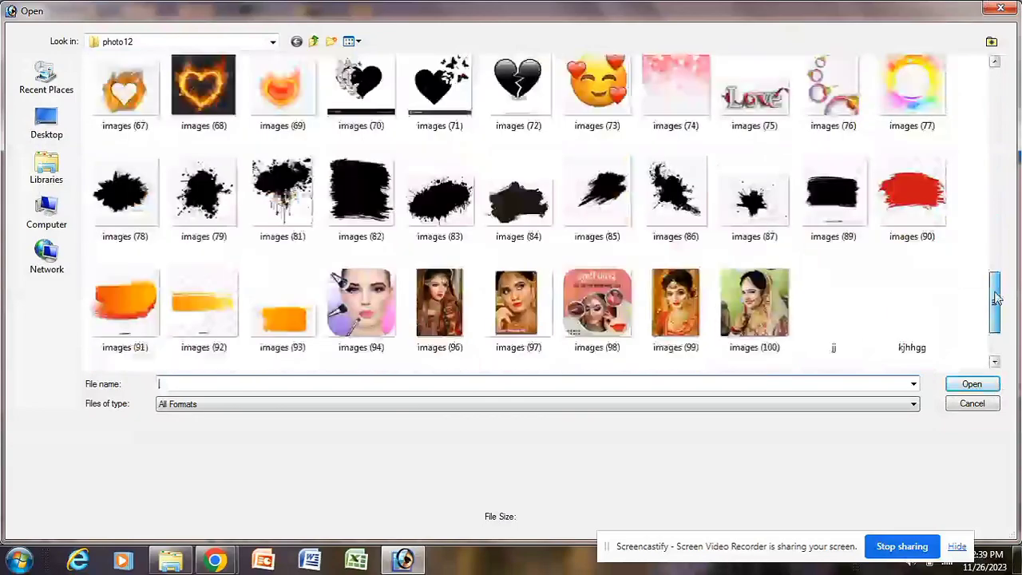
click(832, 187)
click(972, 384)
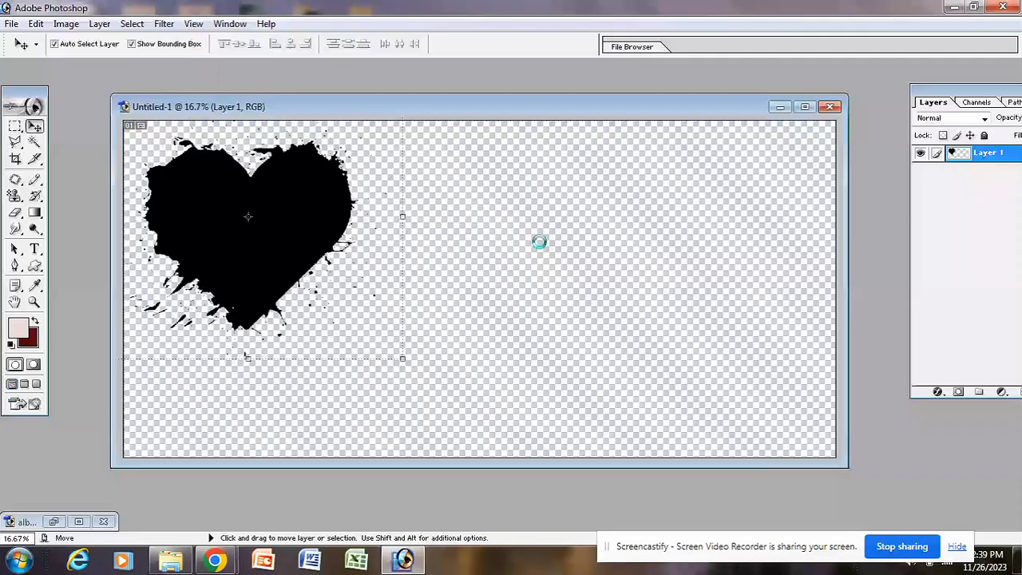
drag(365, 91, 354, 87)
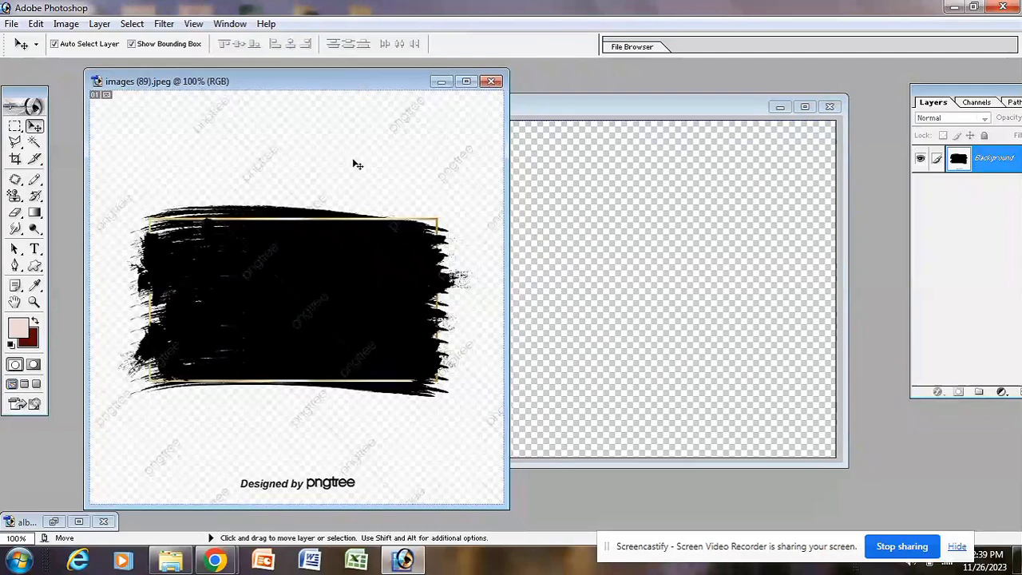
Copy the whole brush stroke image into Untitled-1, scaled to about 271.1% width and 240.8% height, just right of the canvas centre
key(ctrl+a)
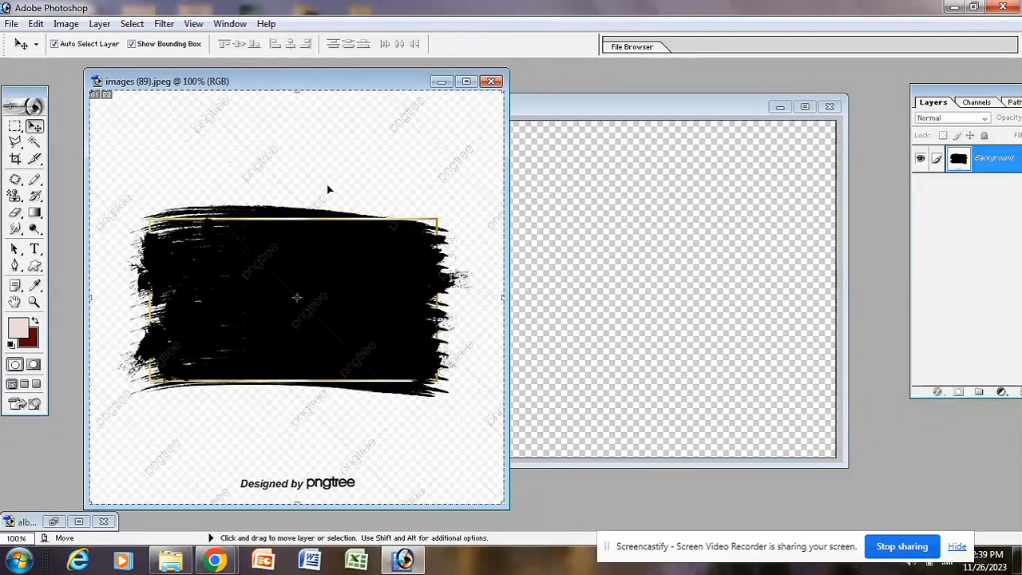
drag(296, 244, 593, 235)
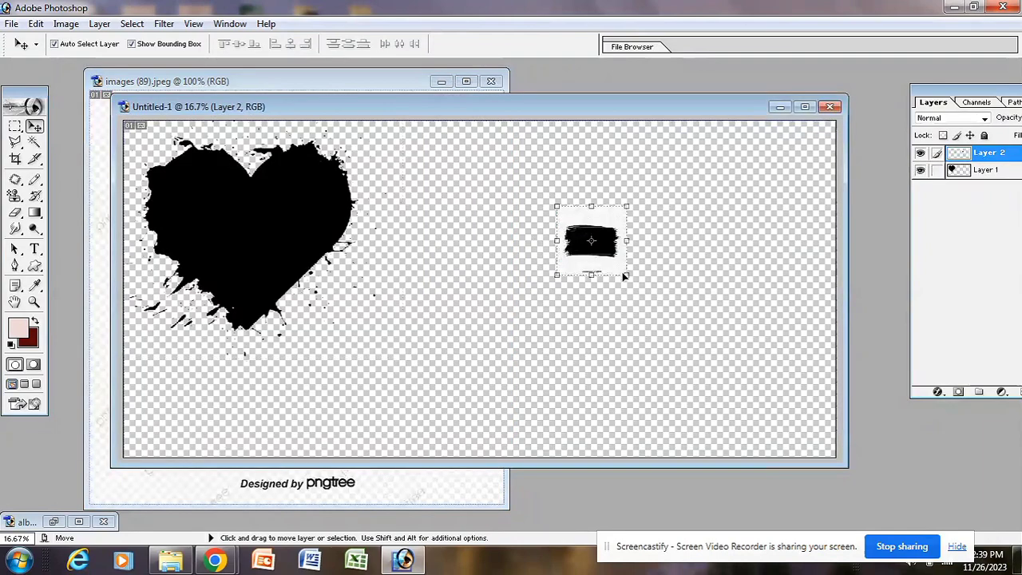
drag(628, 277, 751, 375)
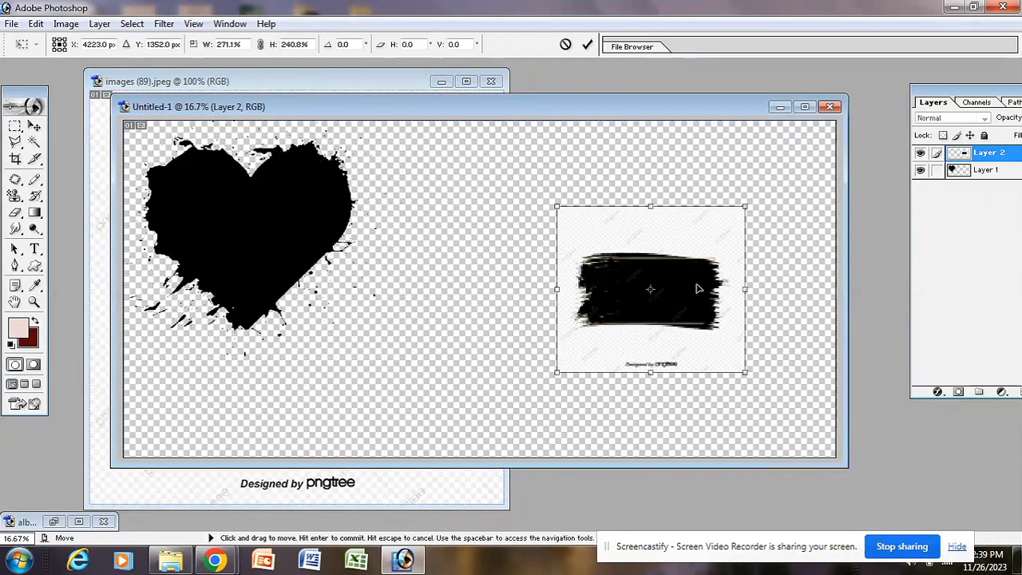
drag(696, 284, 590, 242)
click(34, 128)
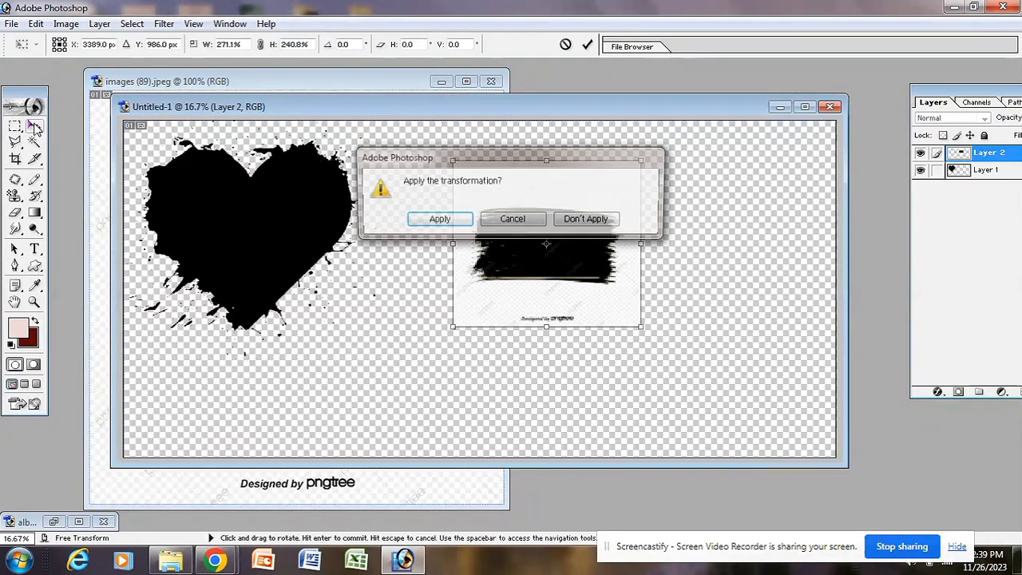
click(435, 229)
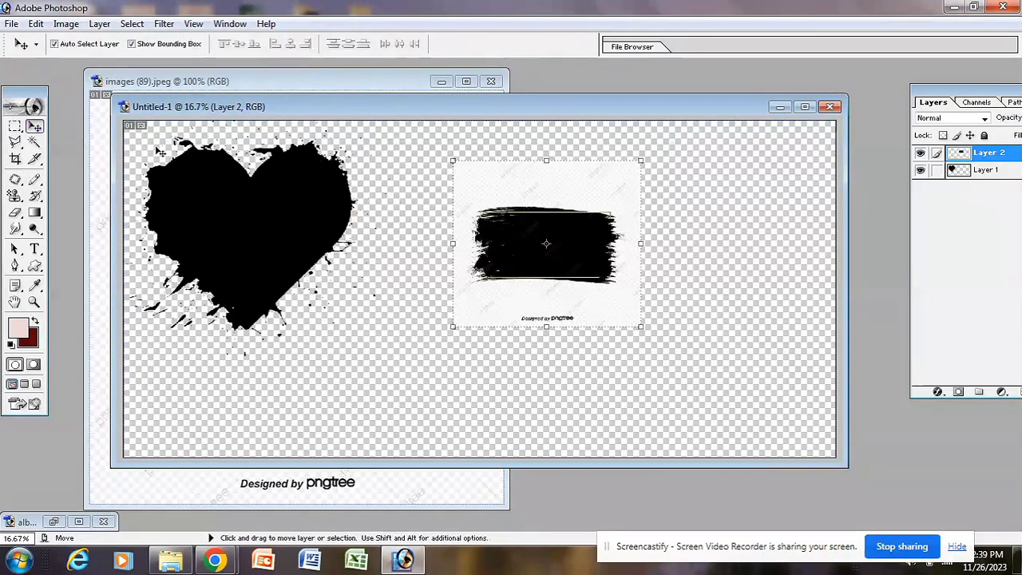
Delete the white background around the brush stroke using a Magic Wand selection, and clear the selection
click(34, 144)
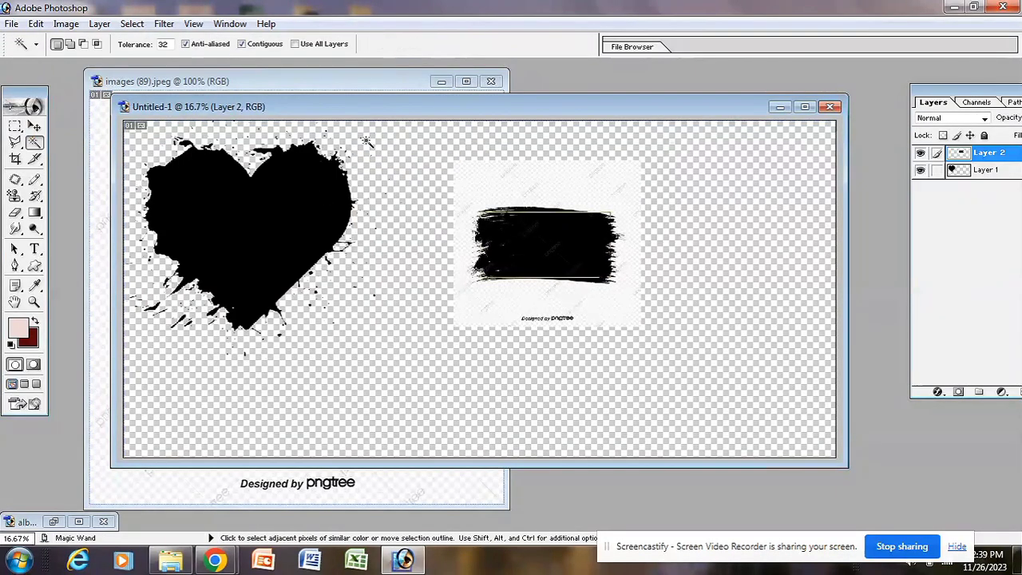
click(482, 182)
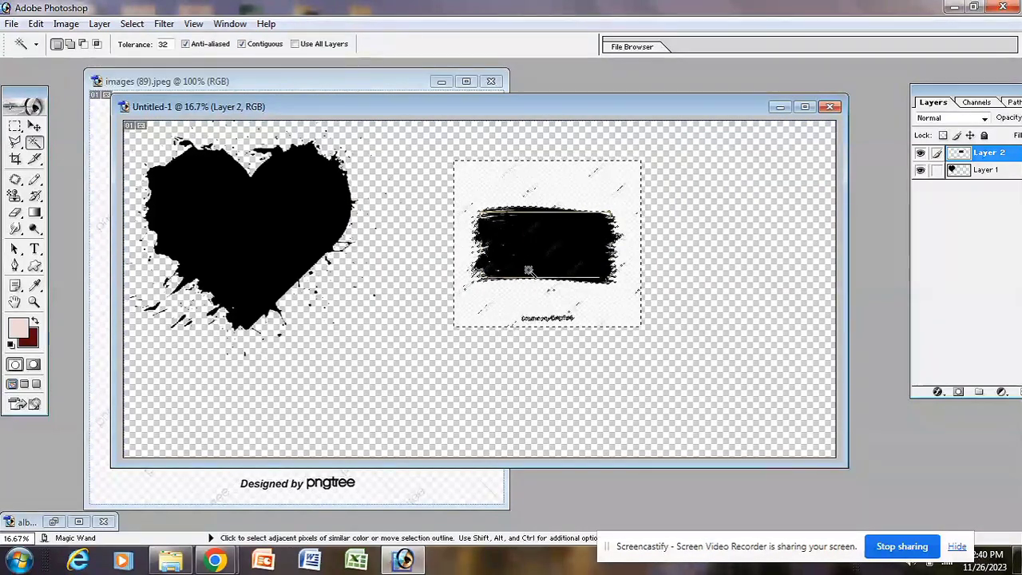
key(Delete)
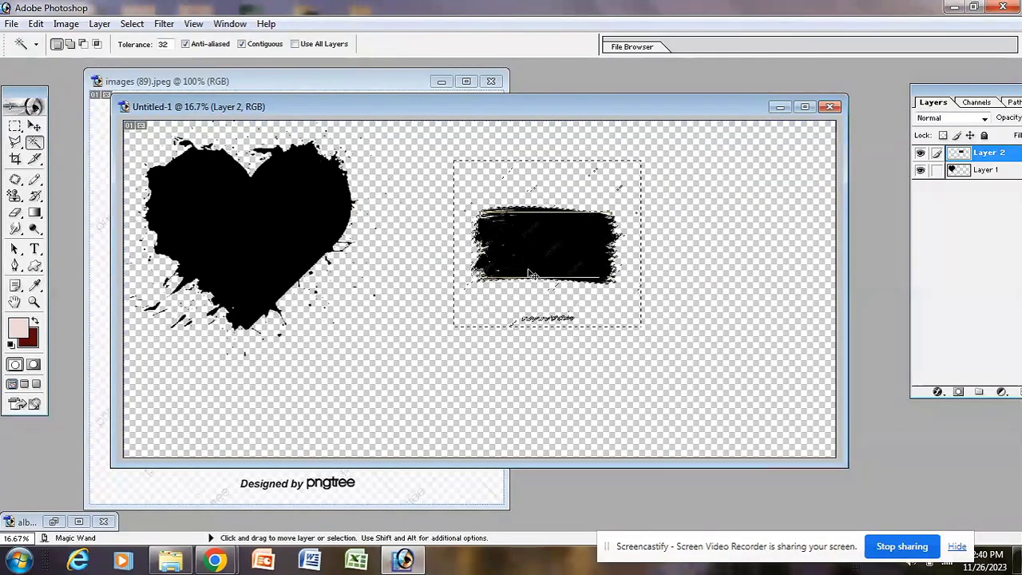
key(ctrl+d)
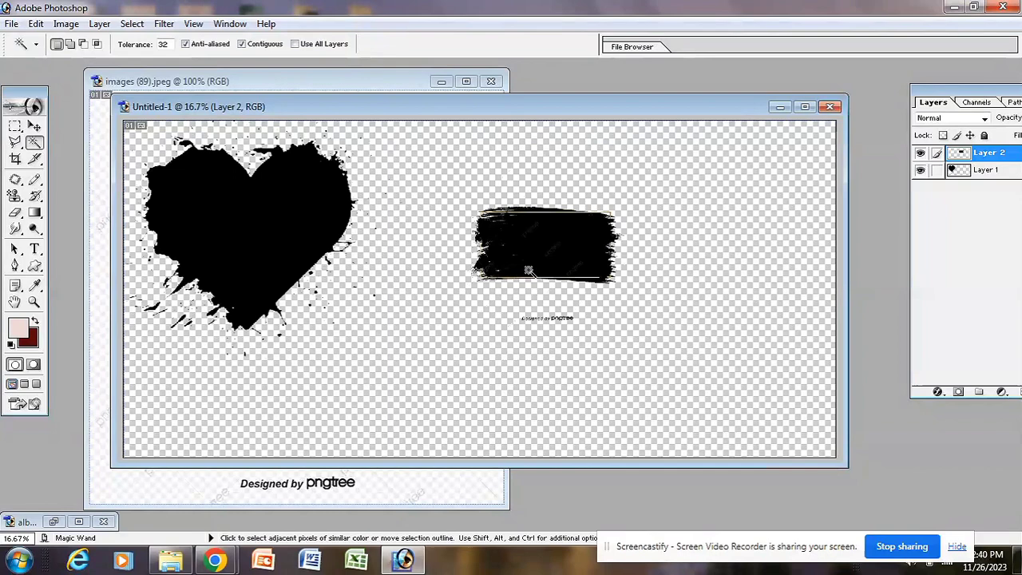
Scale the brush stroke to about 193.1% width and 212.0% height in the canvas's upper-right area, and close images (89).jpeg
click(35, 126)
mouse_move(643, 328)
mouse_down()
mouse_move(719, 376)
mouse_move(785, 459)
mouse_up()
mouse_move(706, 327)
mouse_down()
mouse_move(763, 227)
mouse_move(771, 233)
mouse_move(745, 210)
mouse_move(730, 247)
mouse_up()
drag(817, 356, 842, 404)
drag(757, 250, 729, 238)
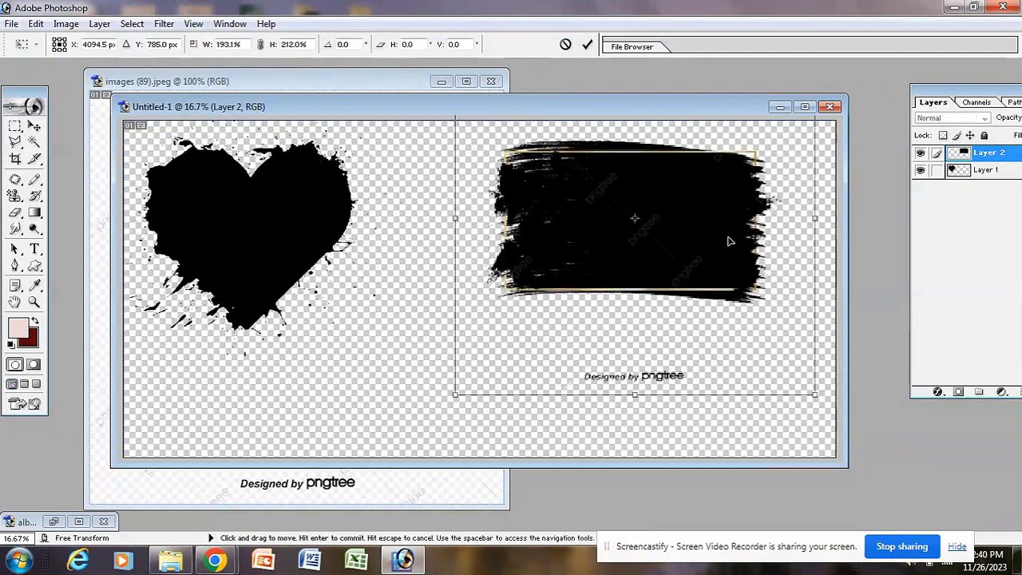
click(34, 127)
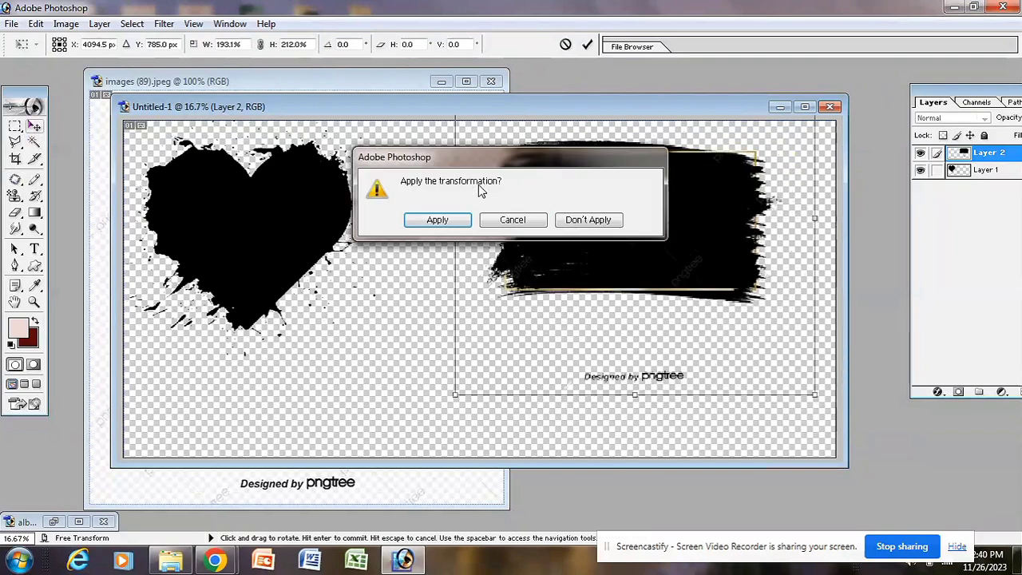
click(437, 221)
click(344, 82)
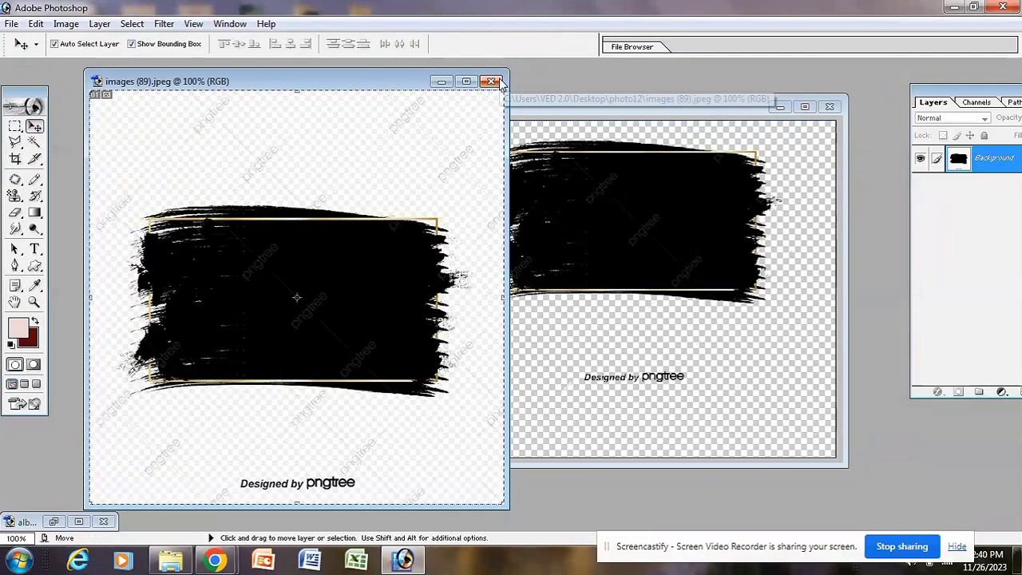
click(492, 81)
Open the black ink splatter image "images (79)" from the photo12 folder
double_click(92, 94)
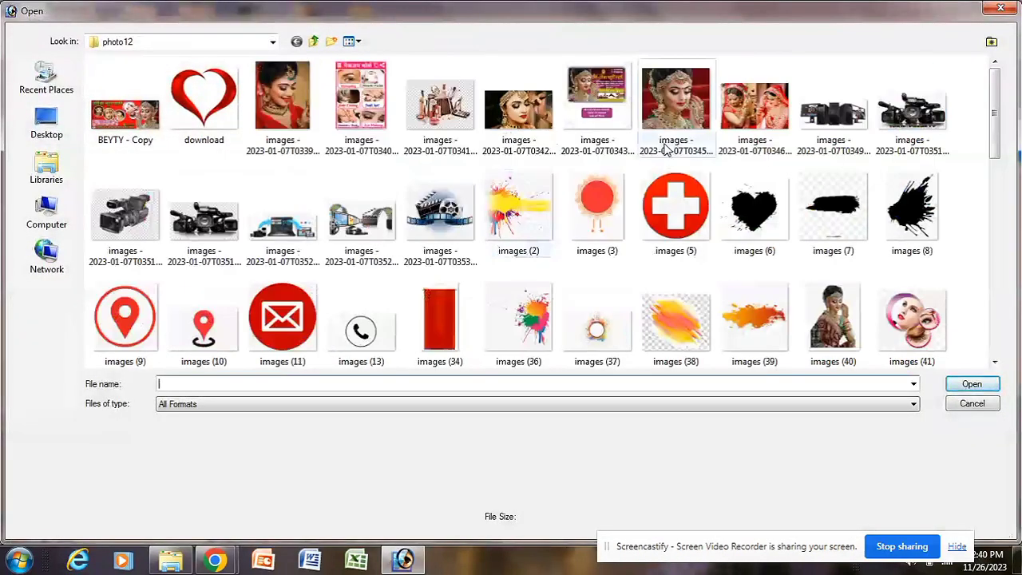
drag(996, 118, 994, 319)
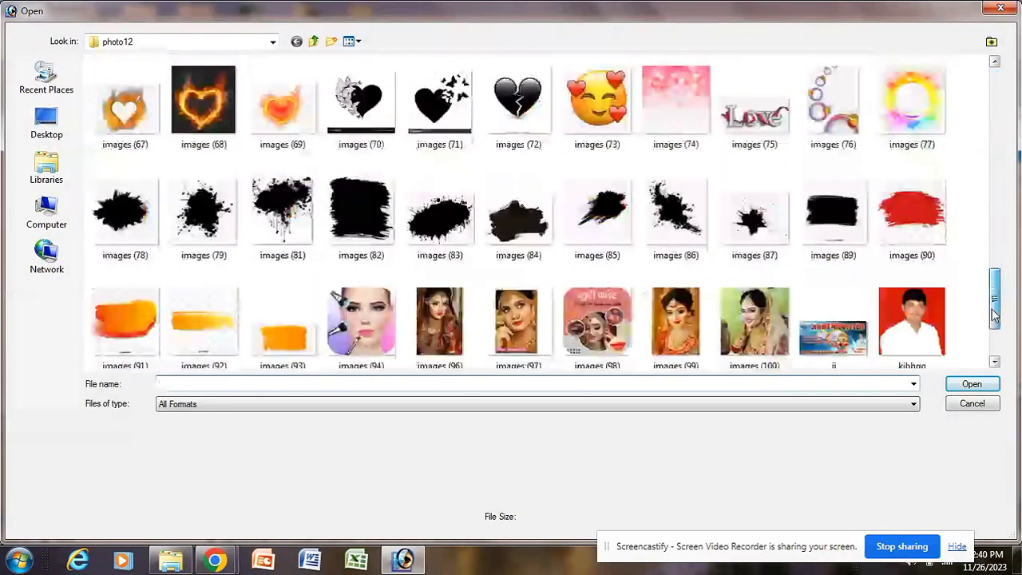
click(203, 216)
click(964, 389)
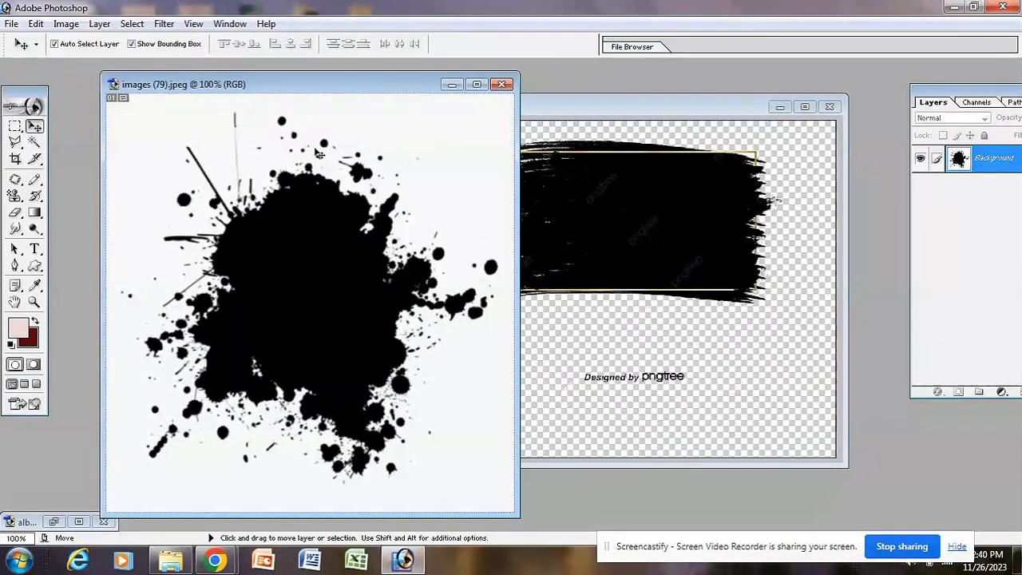
Copy the whole splatter image into Untitled-1, scaled to about 300.0% width and 244.4% height, at the canvas's lower middle
key(ctrl+a)
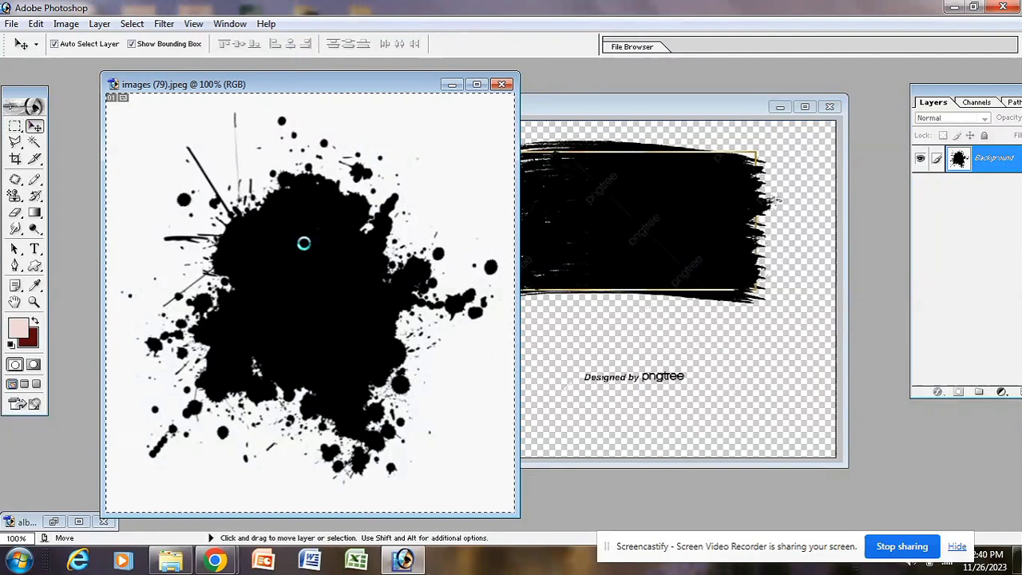
drag(310, 244, 405, 291)
drag(444, 339, 586, 447)
drag(500, 295, 432, 308)
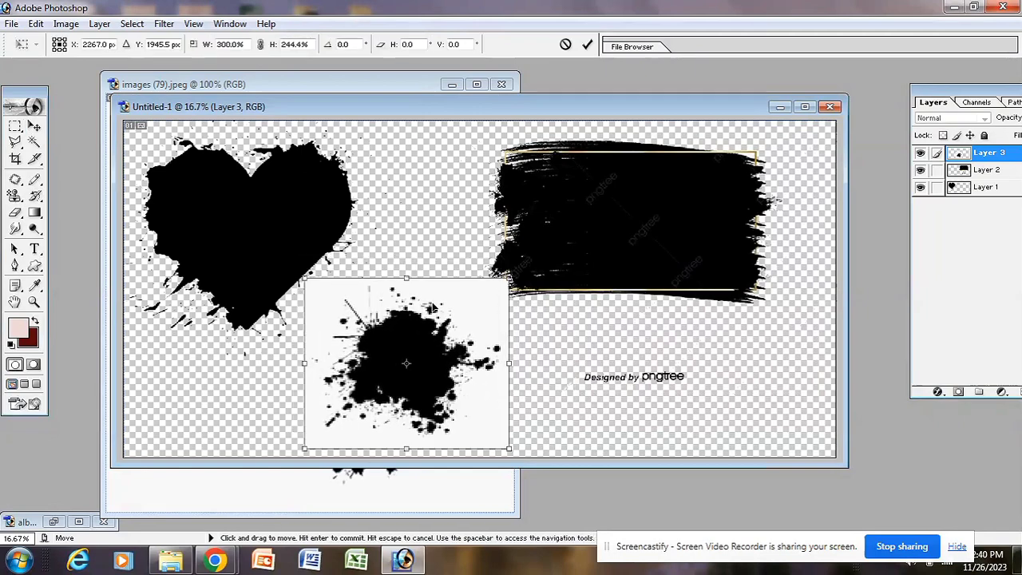
click(32, 126)
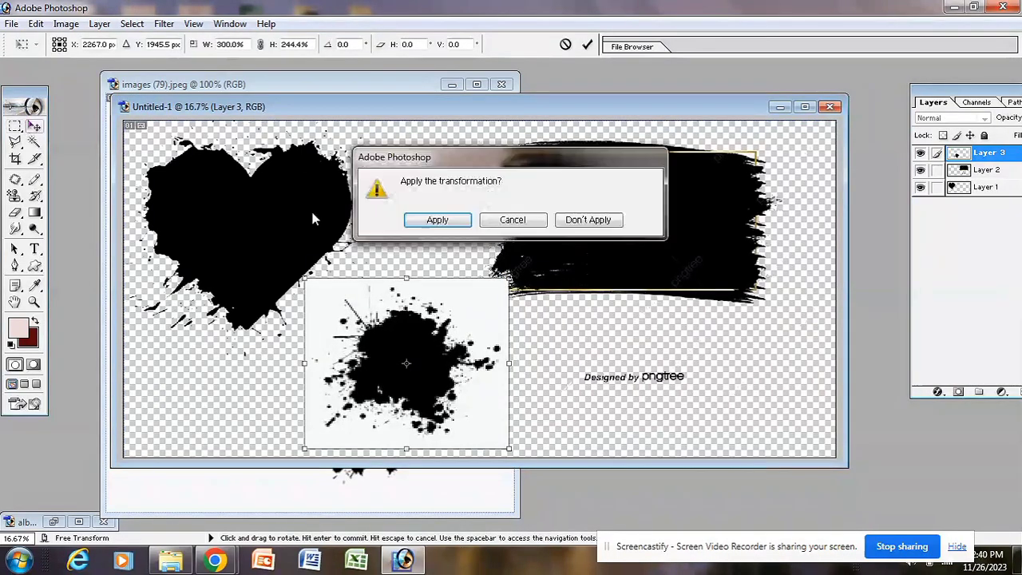
click(438, 220)
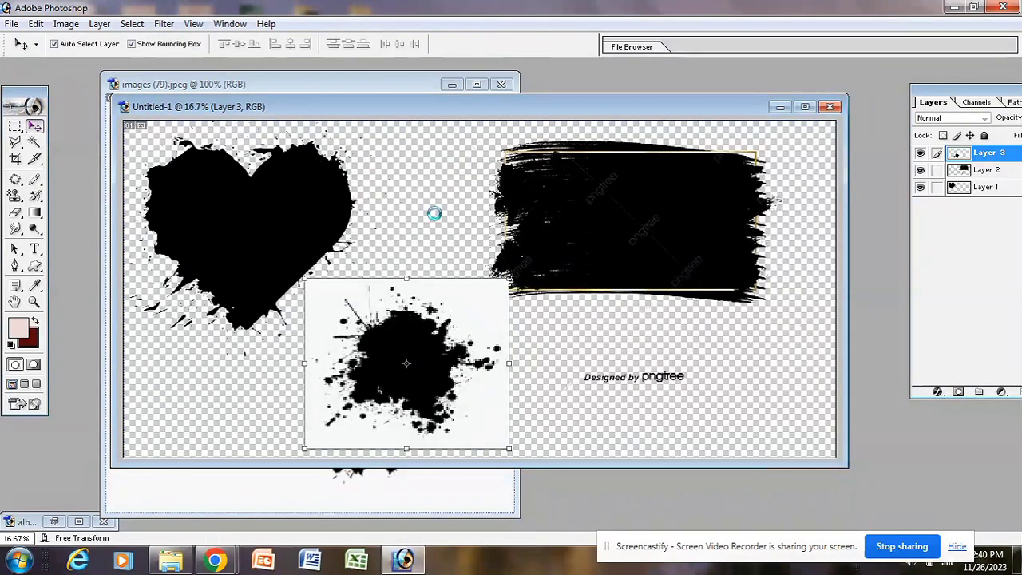
Delete the white background around the ink splatter using a Magic Wand selection, and clear the selection
click(35, 143)
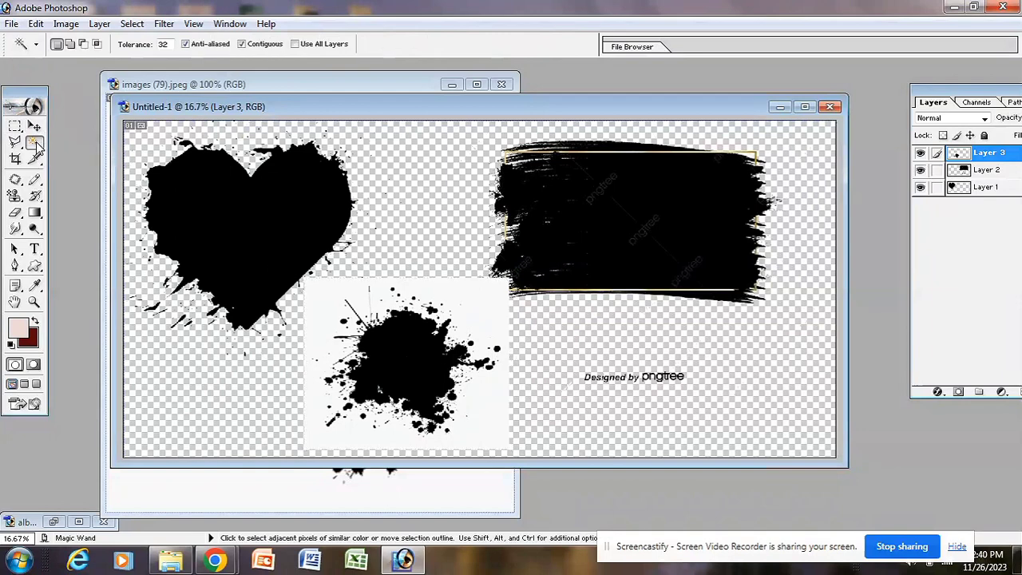
click(325, 299)
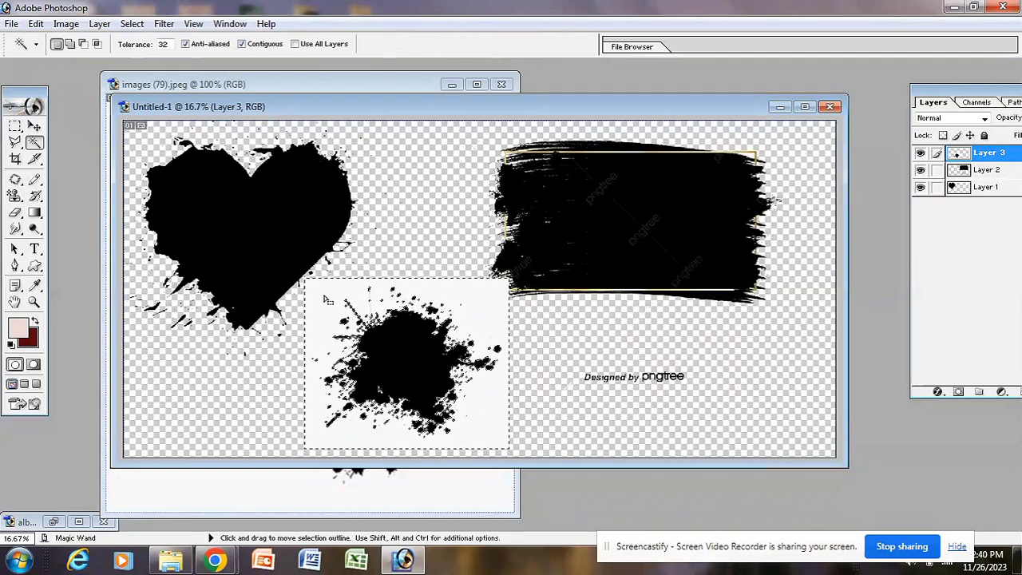
key(Delete)
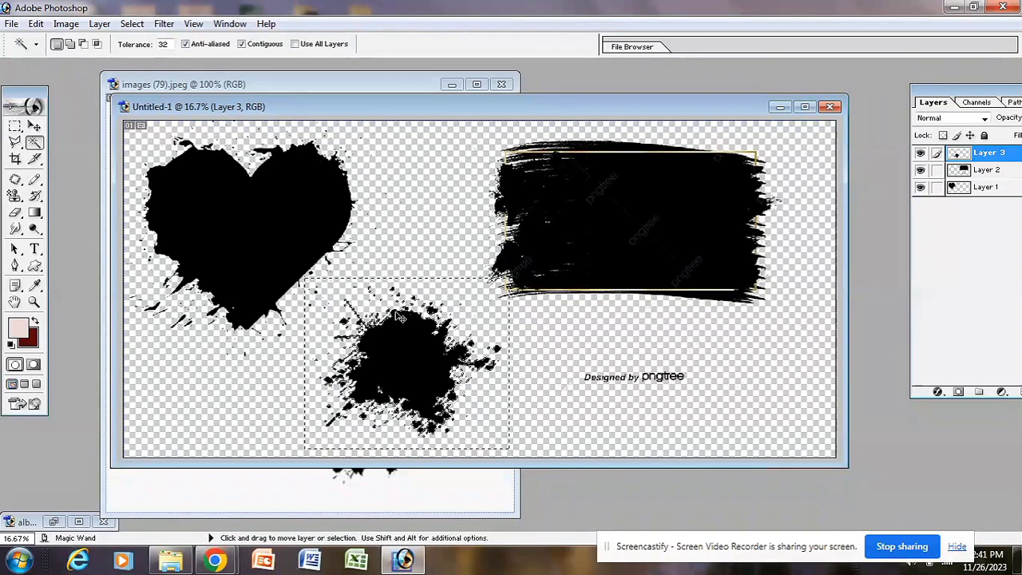
key(ctrl+d)
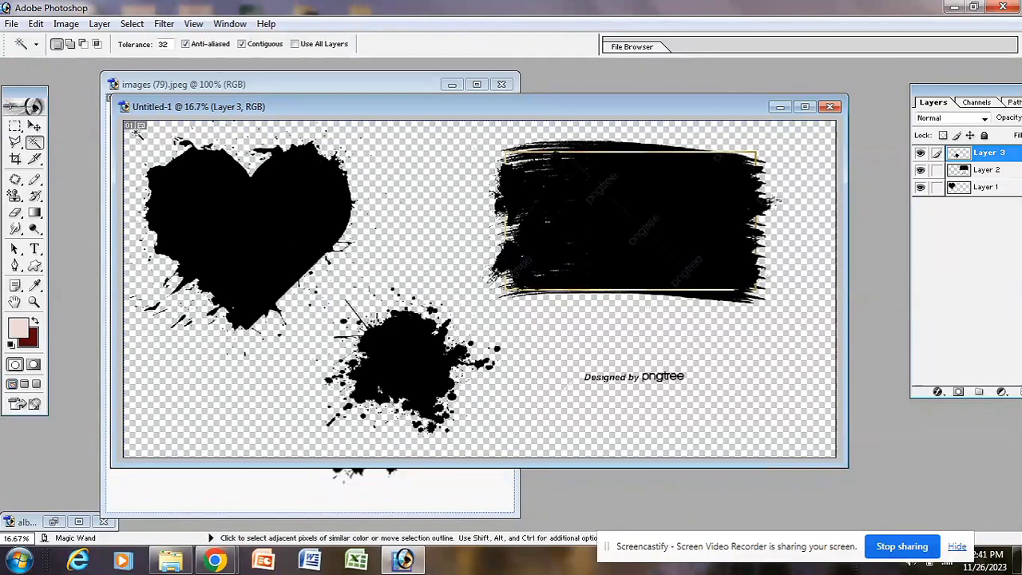
Enlarge the ink splatter to about 179.5% width and 191.1% height, keeping it between the heart and the brush stroke
click(33, 125)
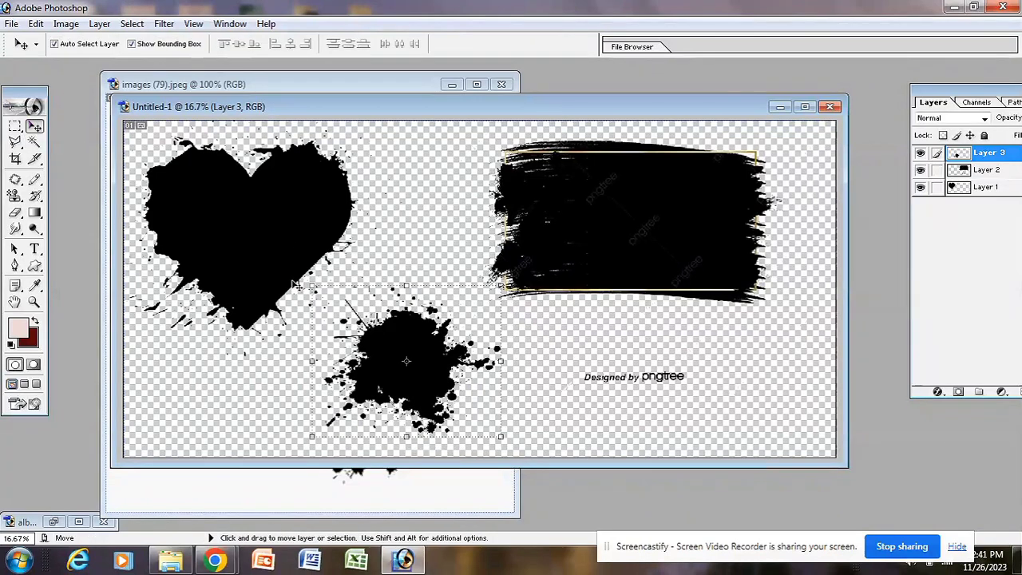
drag(308, 285, 250, 199)
drag(370, 286, 394, 305)
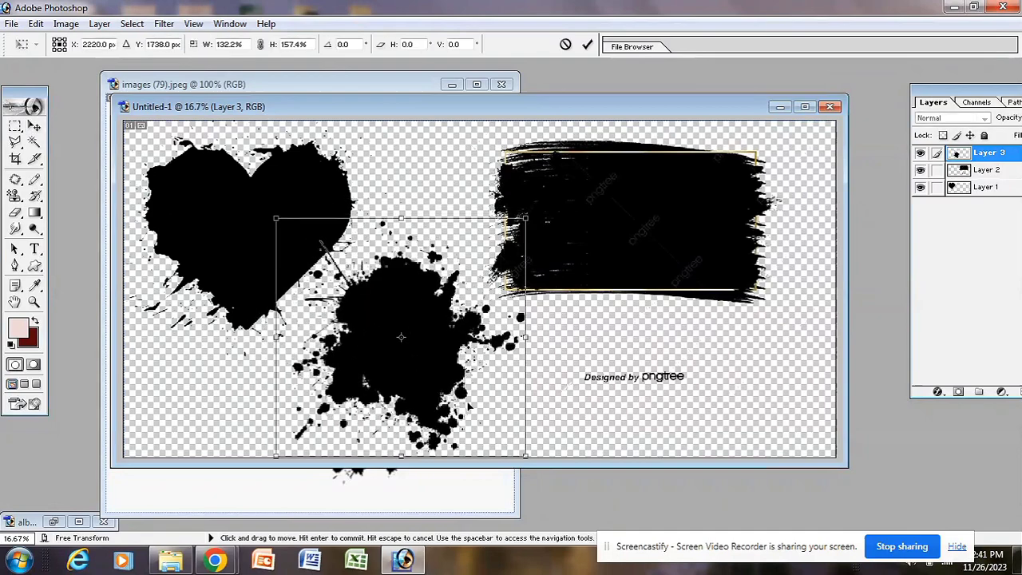
drag(528, 455, 614, 491)
drag(533, 369, 501, 362)
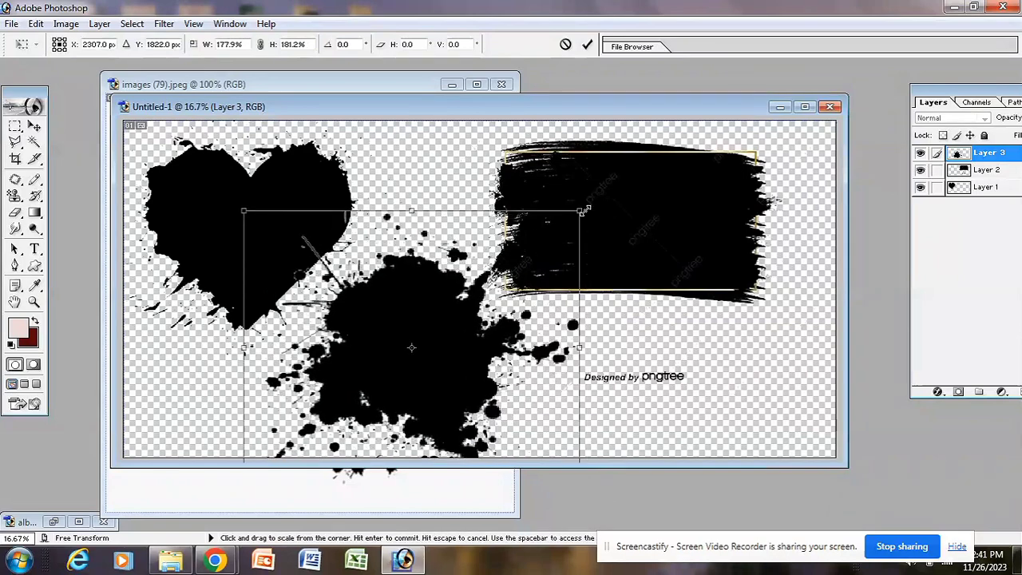
drag(429, 211, 429, 196)
click(34, 126)
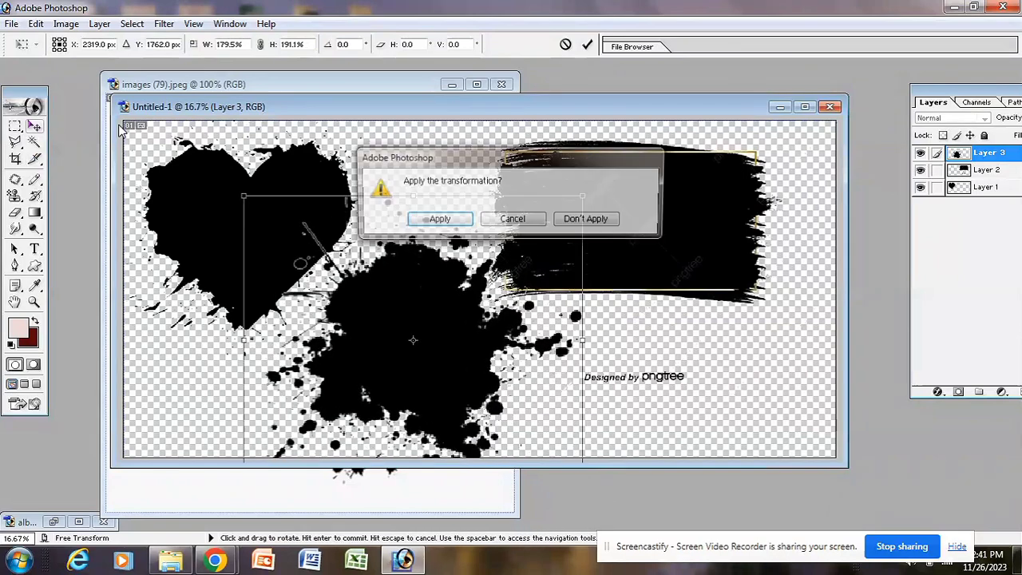
click(455, 221)
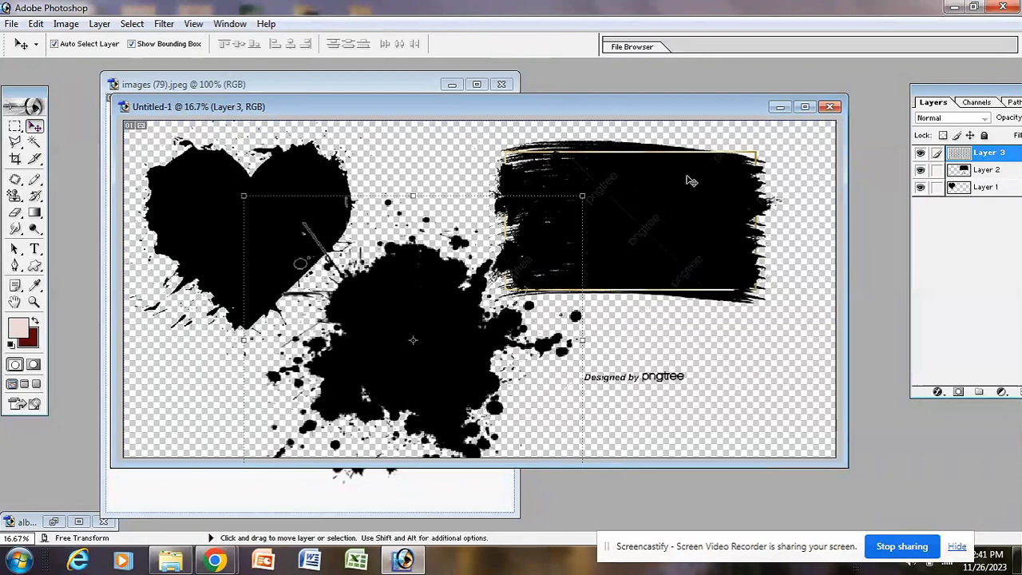
Spread the shapes apart: brush stroke towards the canvas's upper-right corner, splatter slightly right, heart towards the upper-left corner
drag(672, 201, 716, 192)
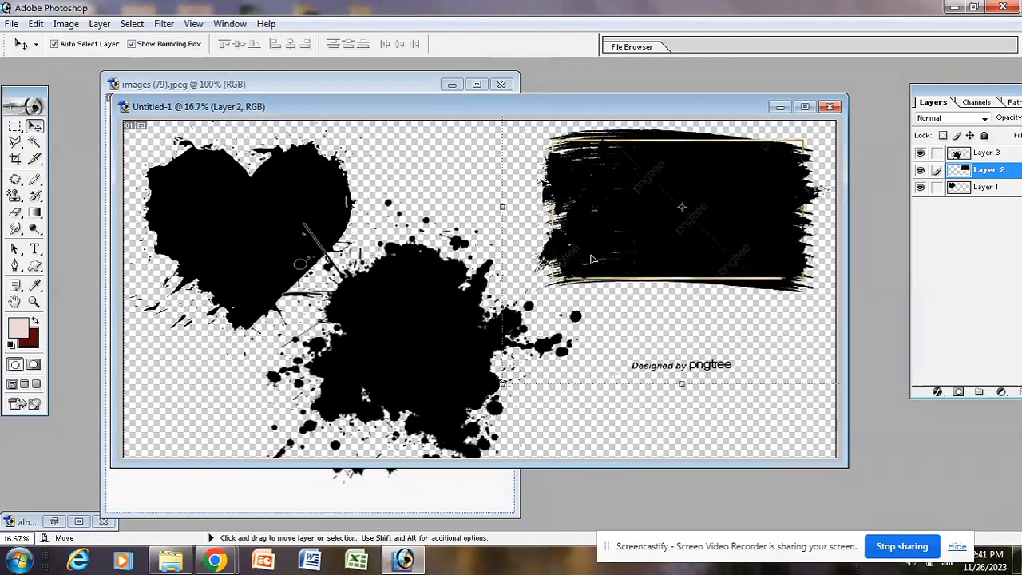
drag(426, 324, 454, 327)
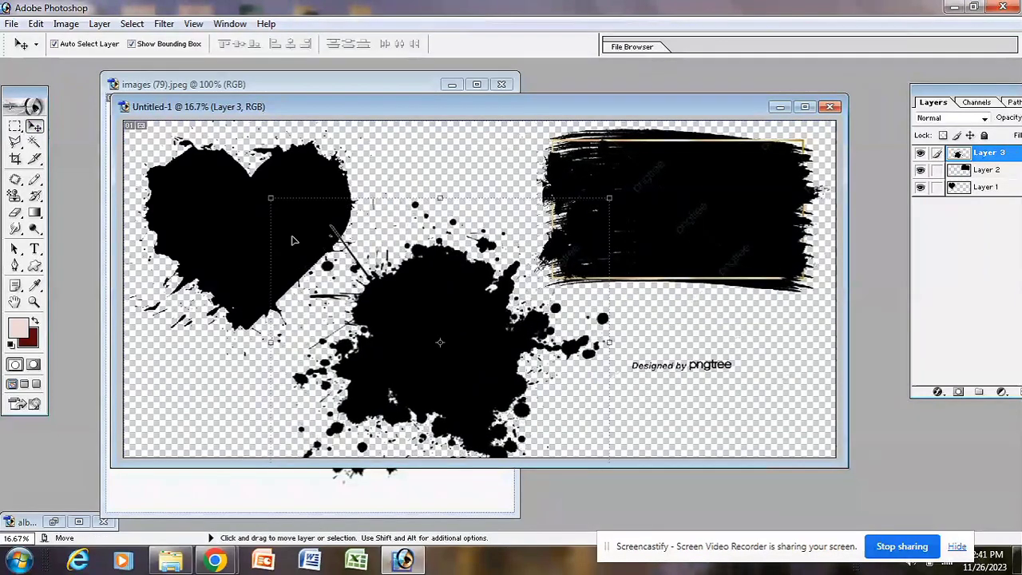
click(225, 200)
drag(225, 199, 212, 189)
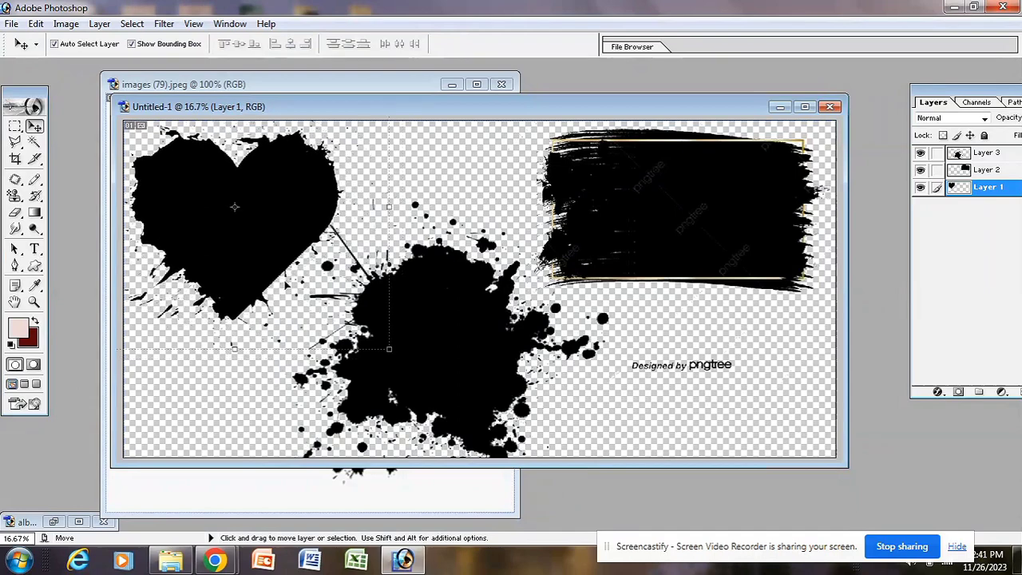
Enlarge the heart to about 106.8% width and 106.9% height in the canvas's upper-left corner, and shift the splatter slightly right
drag(388, 348, 409, 368)
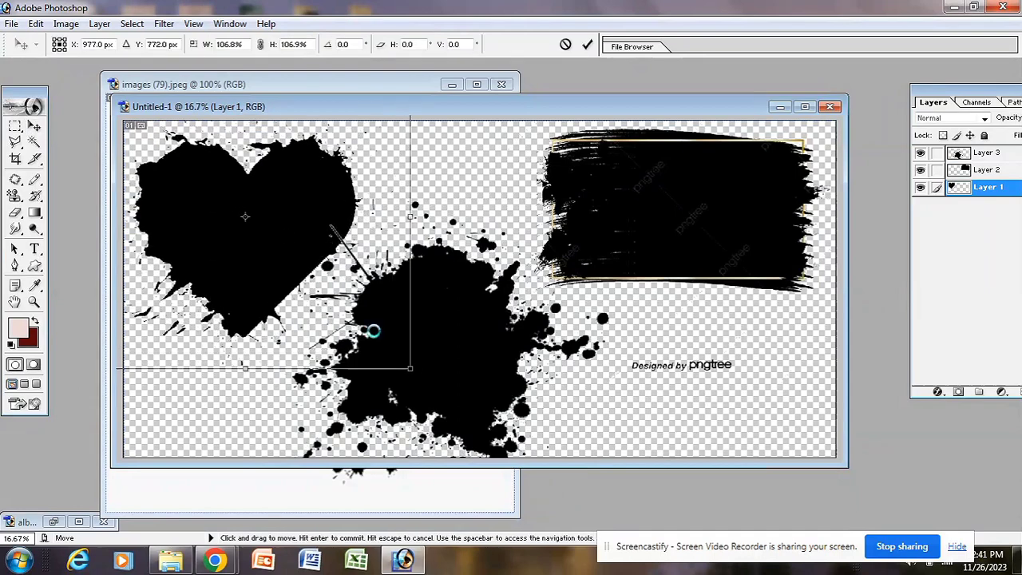
drag(258, 217, 255, 211)
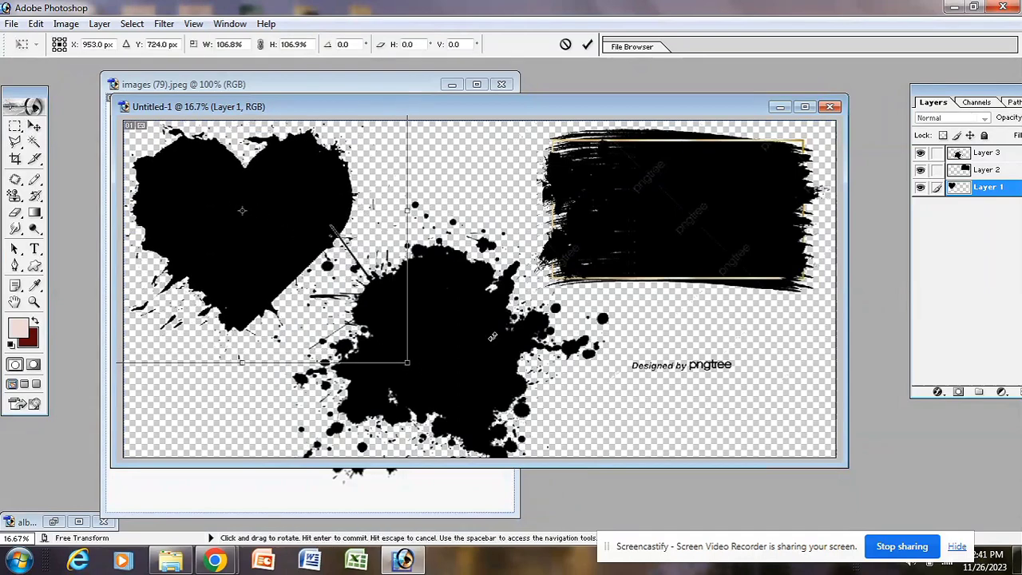
key(Return)
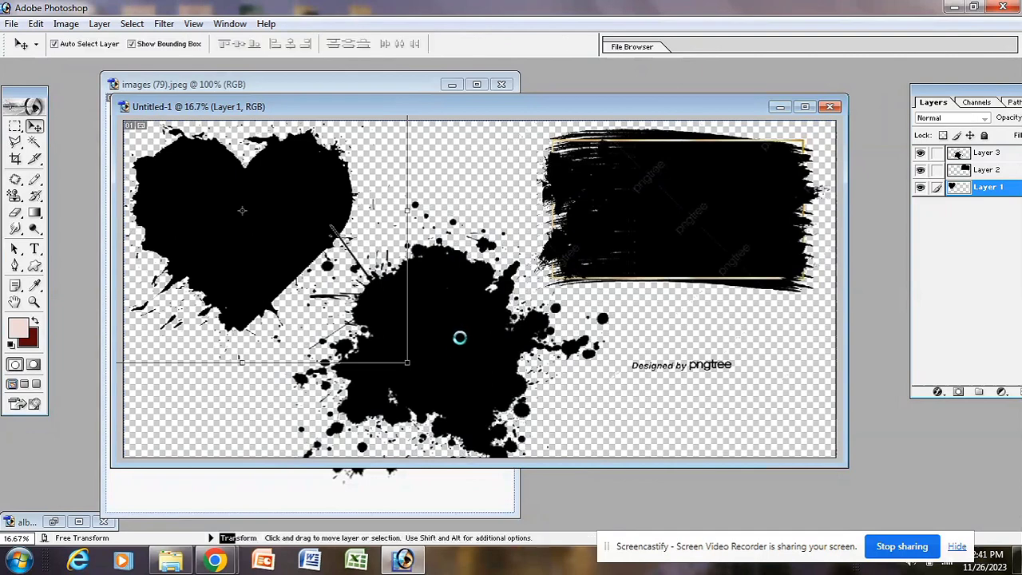
drag(477, 334, 486, 335)
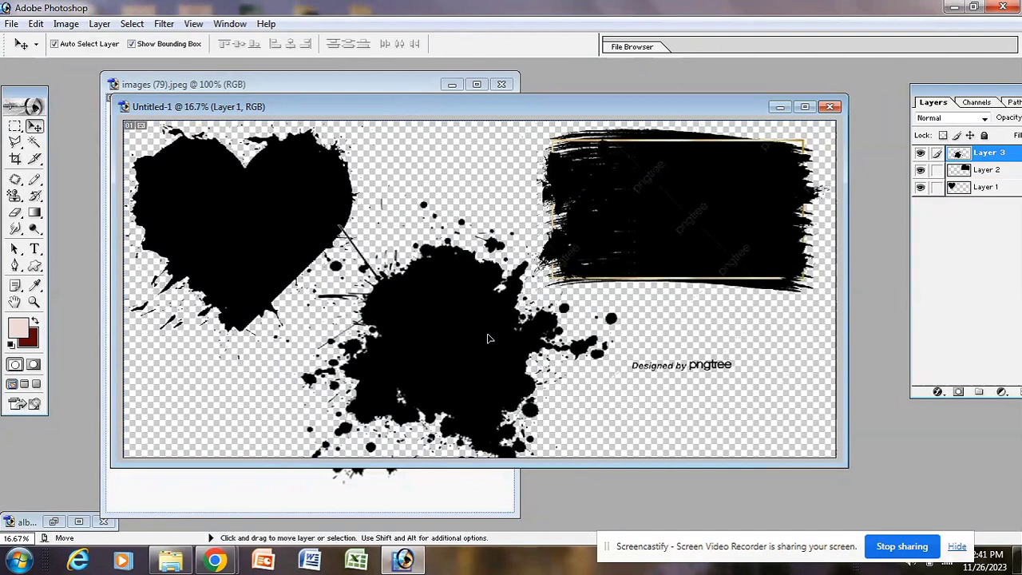
Close the images (79).jpeg document and nudge the heart slightly upward on the album page
click(701, 286)
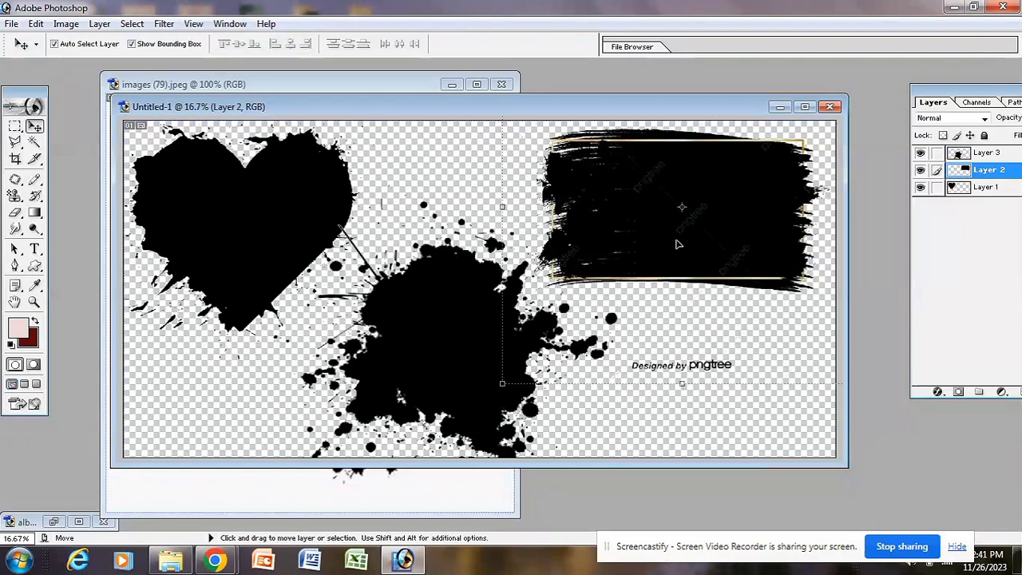
click(291, 206)
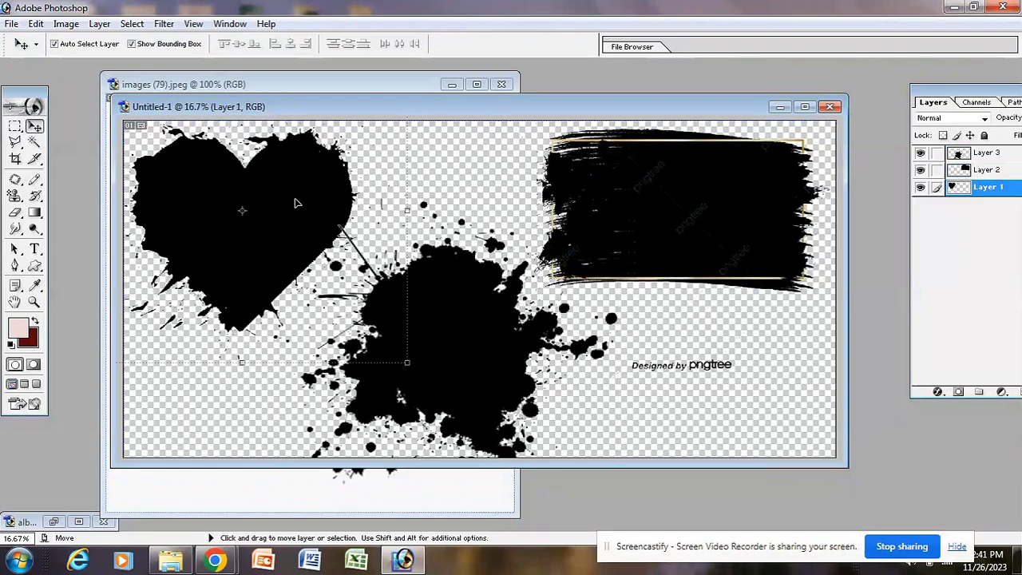
click(501, 84)
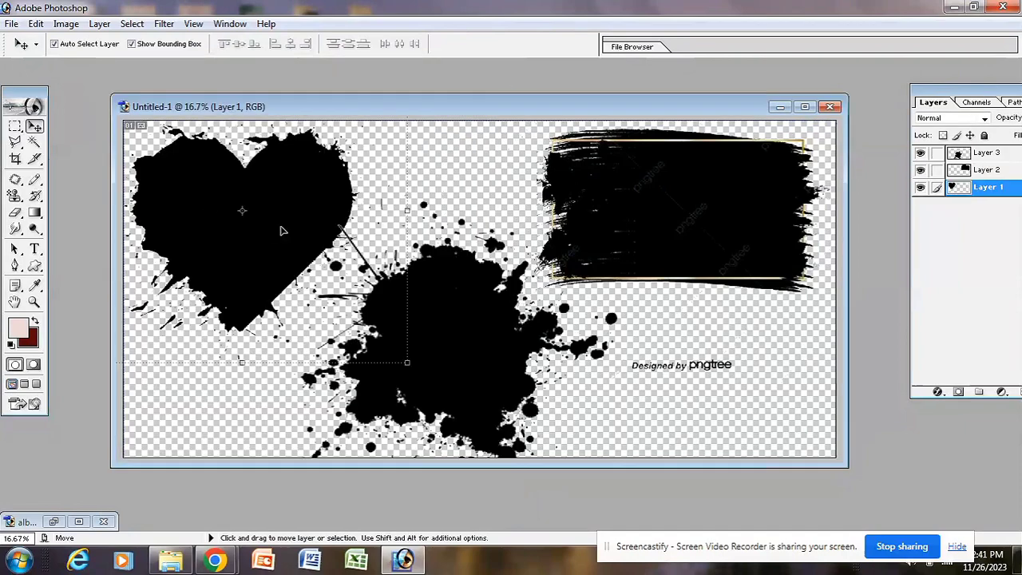
drag(295, 198, 296, 194)
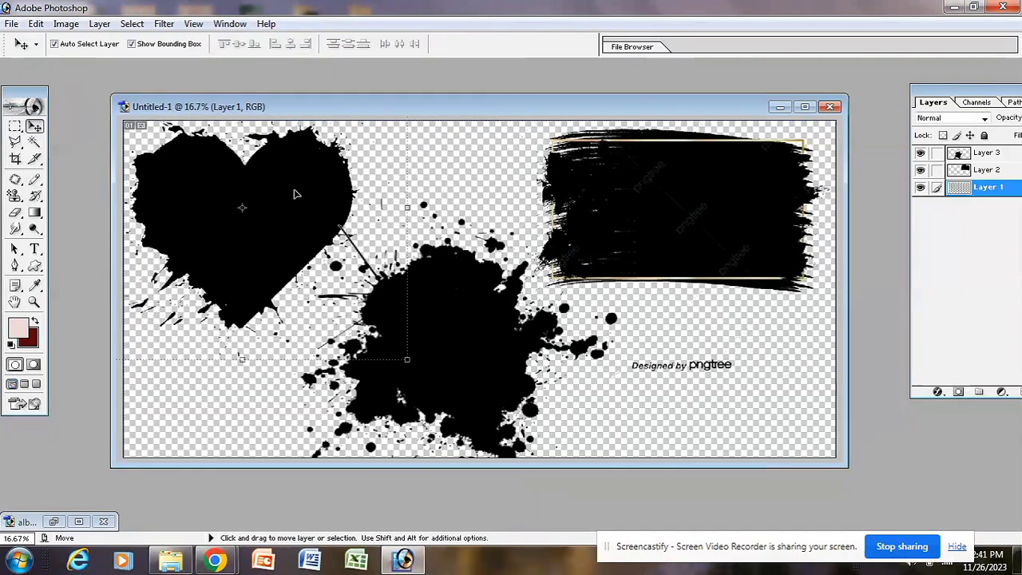
Open the bride photo images - 2023-01-07T034518.963 from the photo12 folder and shift its window up and left
double_click(77, 193)
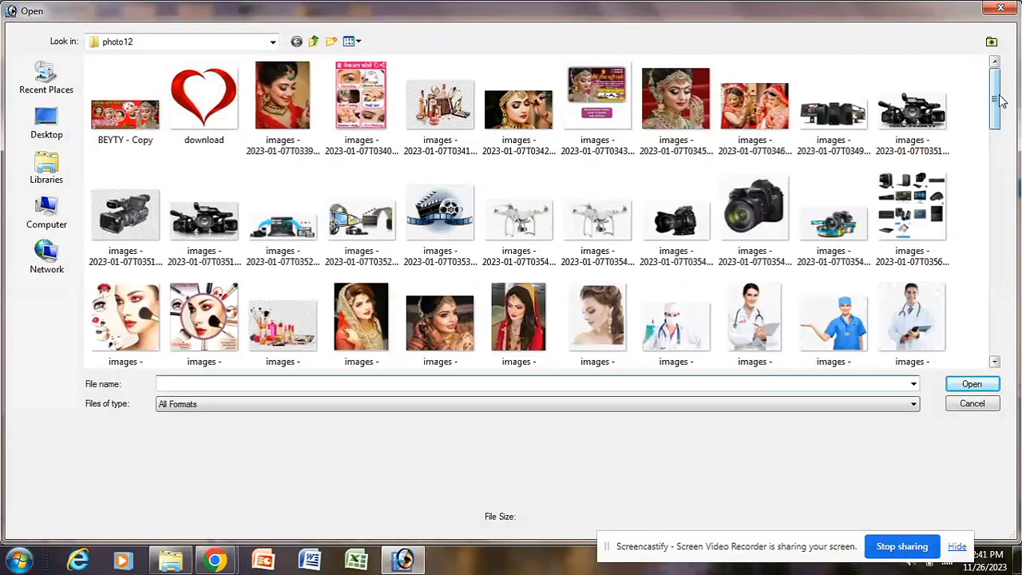
click(675, 100)
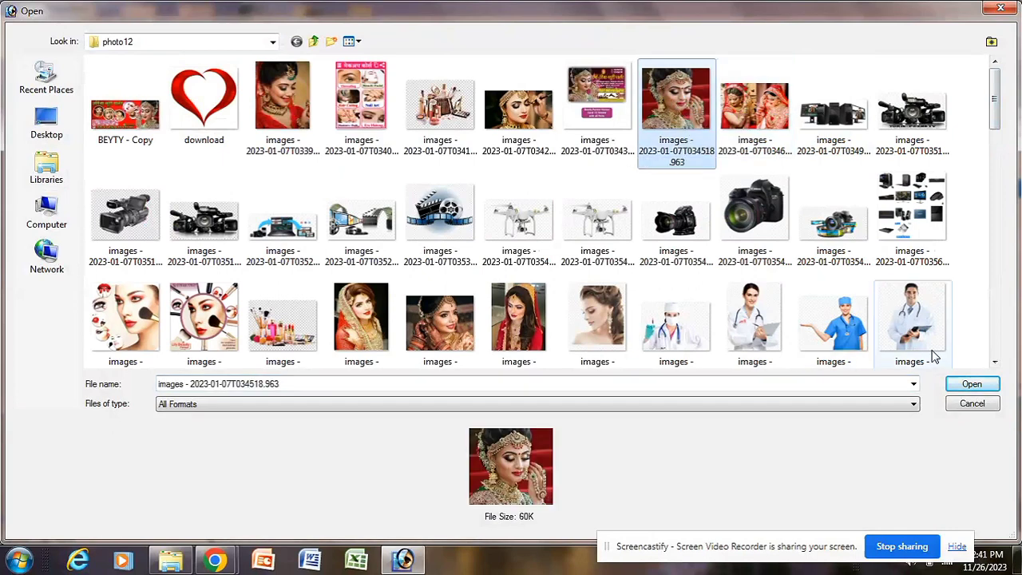
click(971, 384)
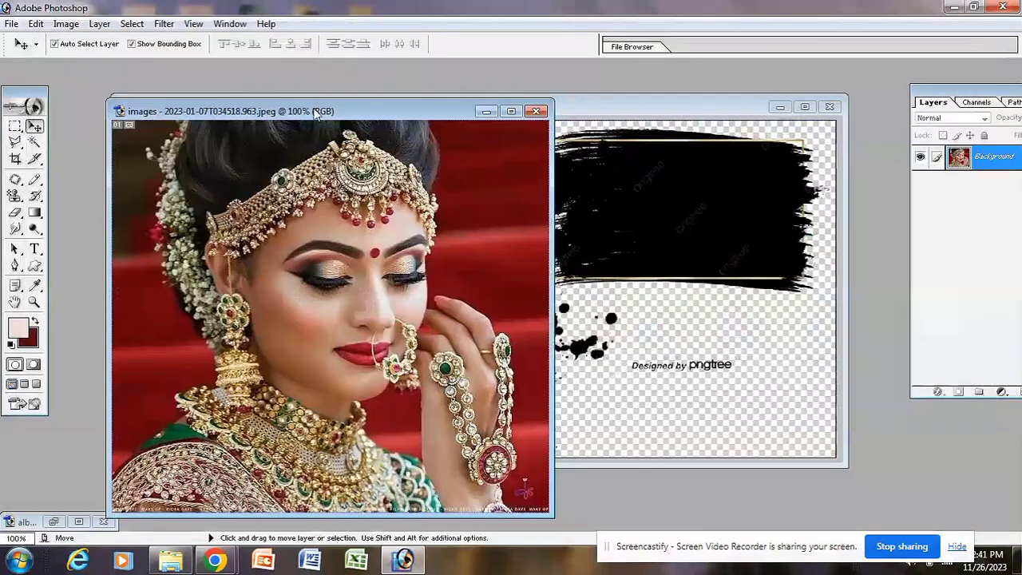
drag(317, 113, 276, 74)
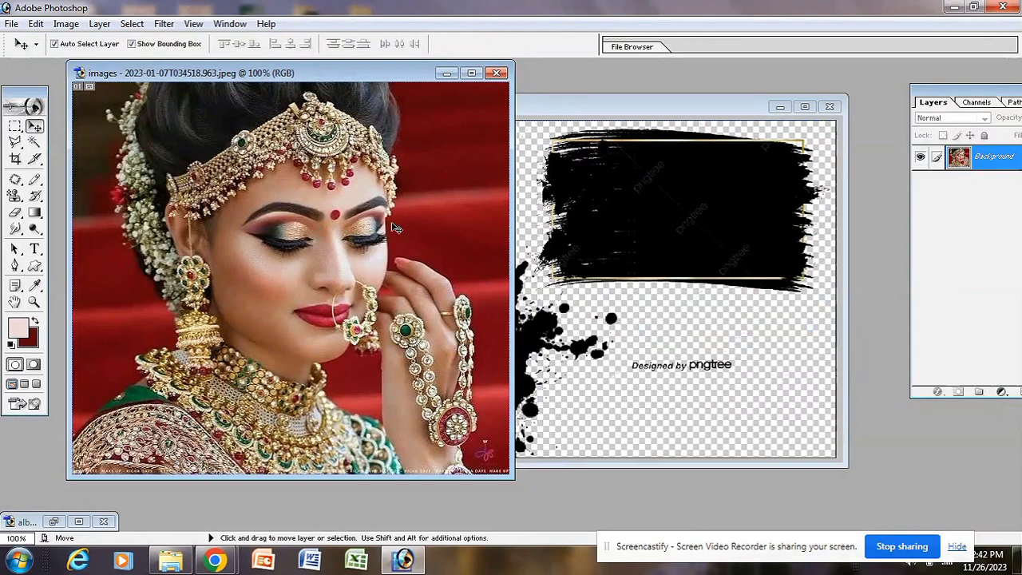
Copy the whole bride photo into Untitled-1 directly above the heart layer and clip it to the heart
key(ctrl+a)
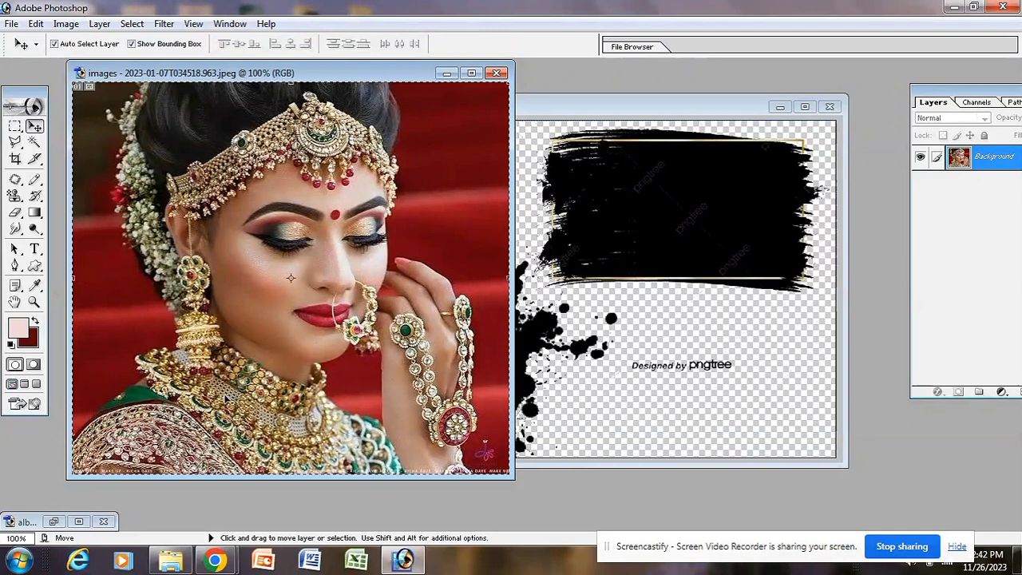
click(580, 426)
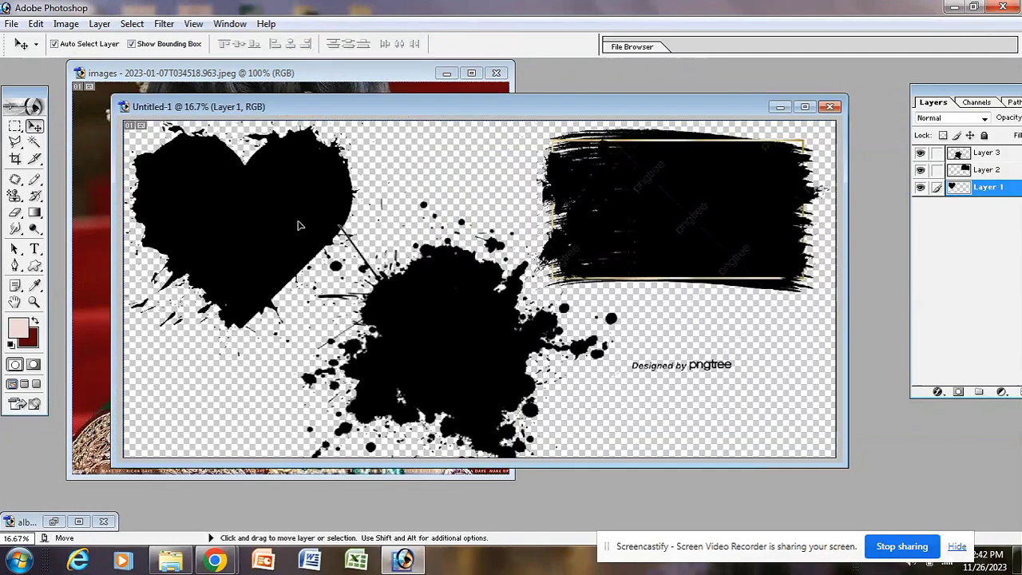
drag(297, 225, 300, 228)
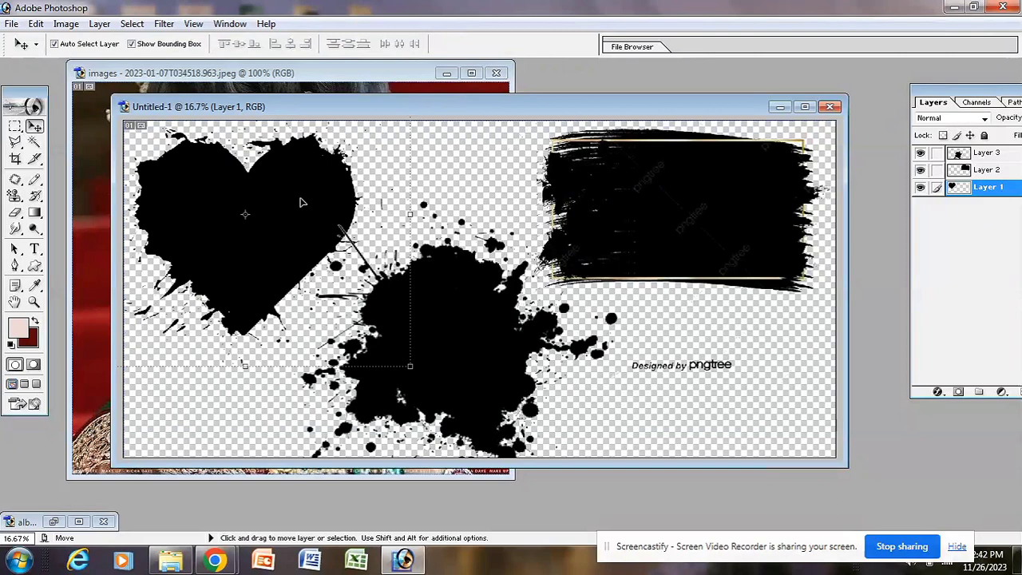
key(ctrl+v)
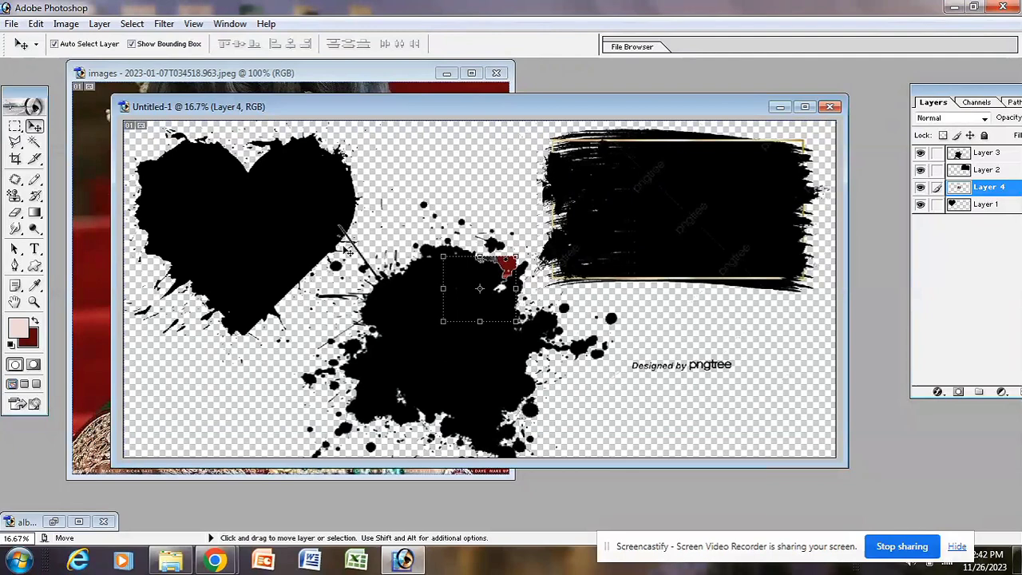
key(alt)
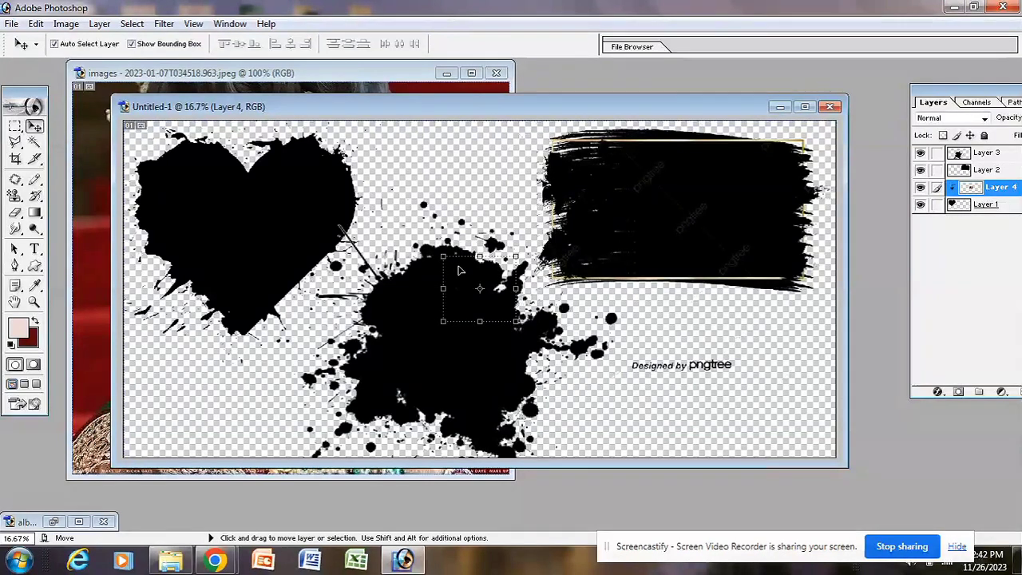
Nudge the clipped bride photo left and up from the canvas centre
key(Left)
key(Left)
key(Left)
key(Left)
key(Left)
key(Left)
key(Left)
key(Left)
key(Left)
key(Left)
key(Left)
key(Left)
key(Left)
key(Left)
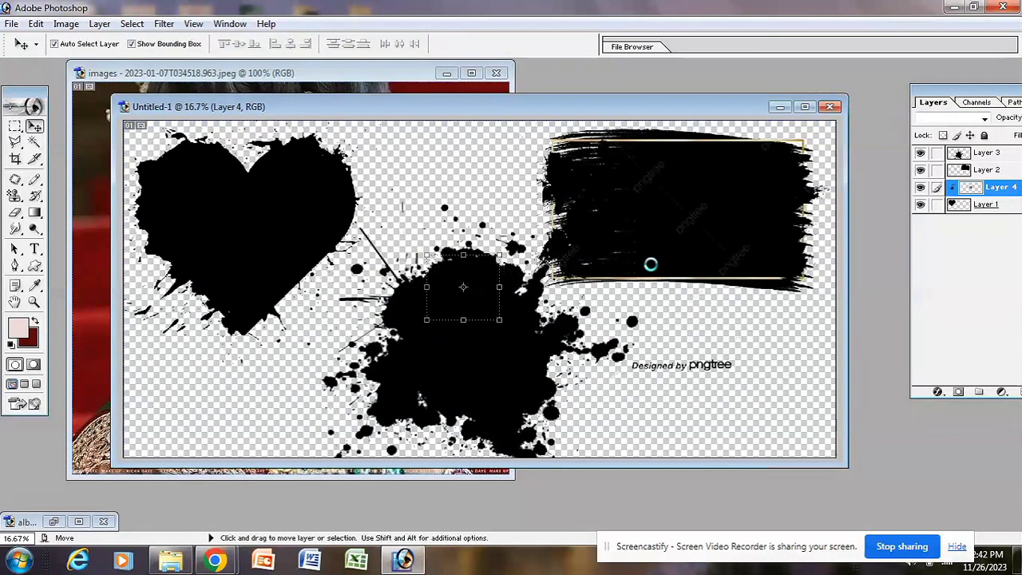
key(Up)
key(Up)
key(Up)
key(Up)
key(Up)
key(Up)
key(Up)
key(Up)
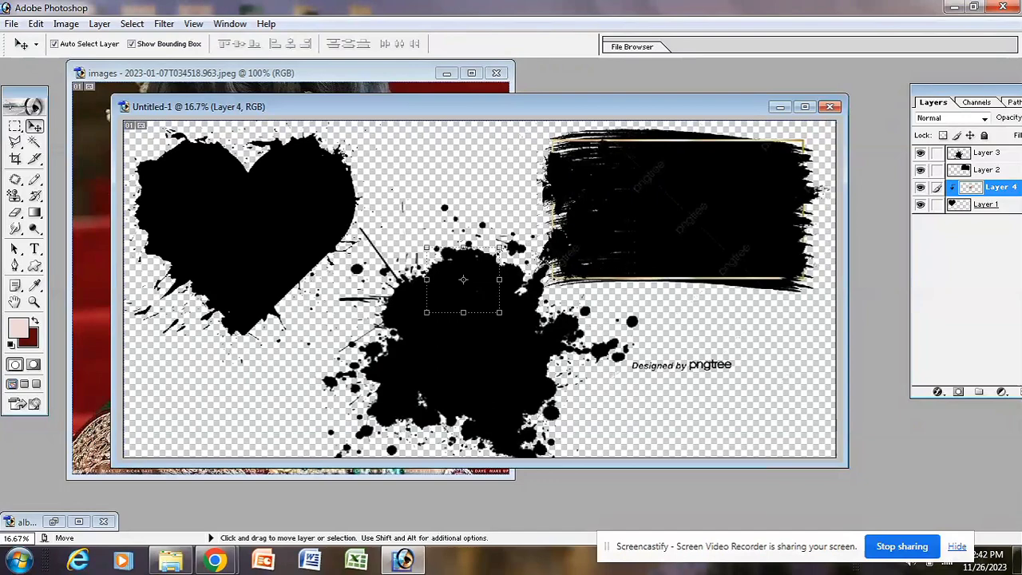
Move the clipped bride photo over the heart and scale it to about 305.5% width and 311.4% height to fill the shape
key(ctrl+t)
drag(499, 248, 563, 193)
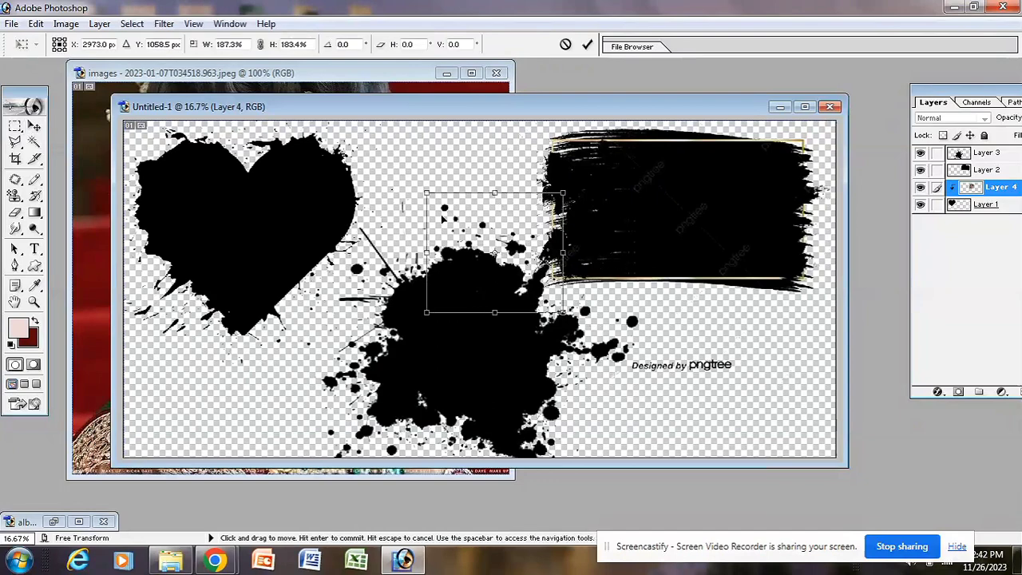
drag(443, 217, 165, 178)
drag(289, 275, 356, 352)
drag(268, 238, 260, 217)
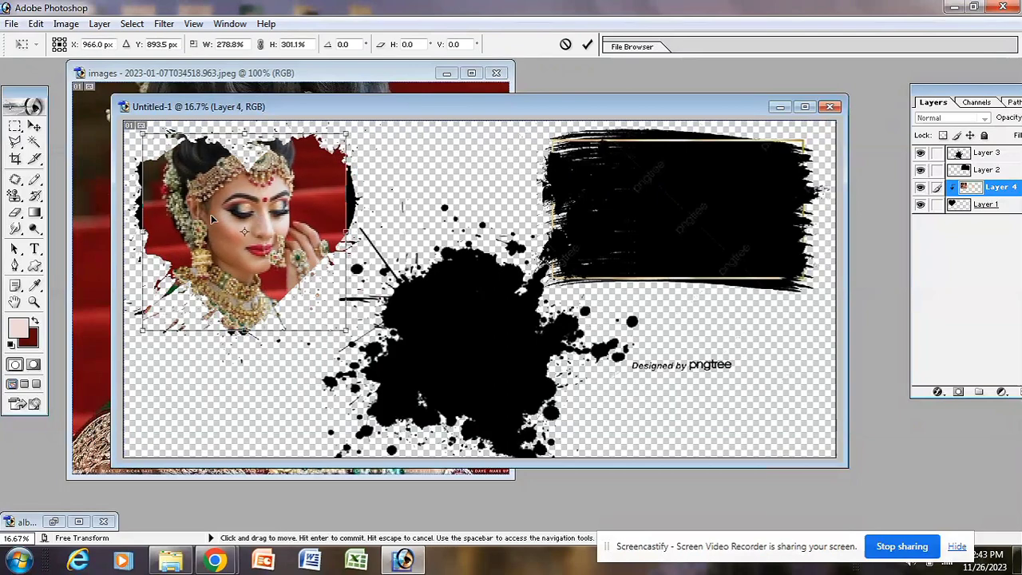
drag(140, 229, 135, 229)
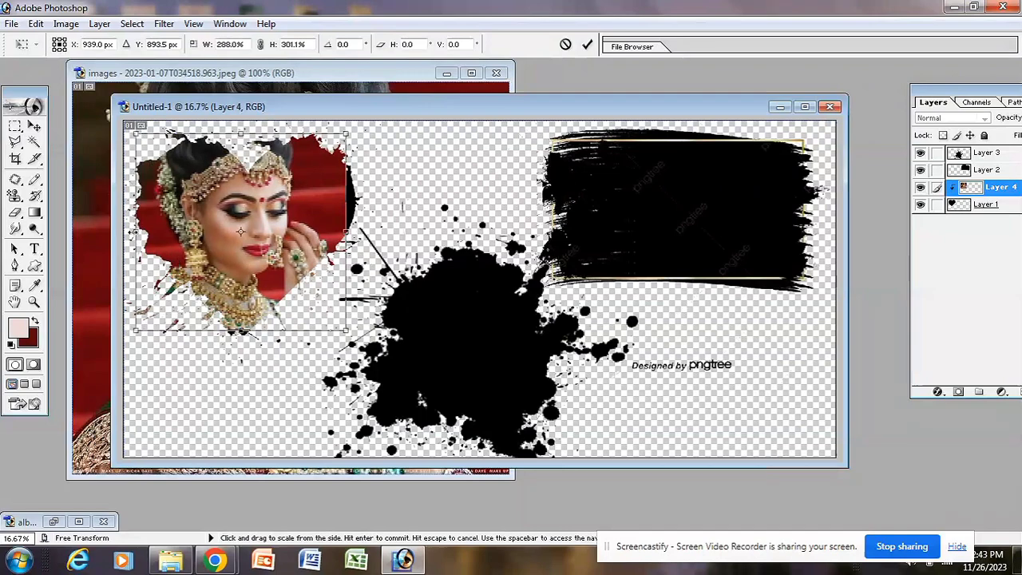
drag(351, 232, 359, 231)
drag(247, 329, 247, 337)
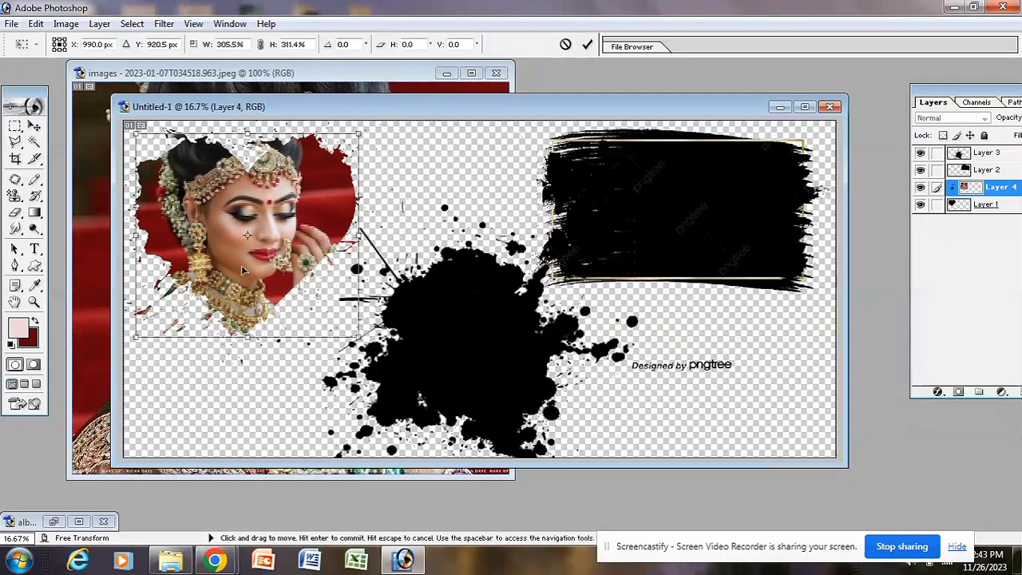
click(35, 127)
click(431, 219)
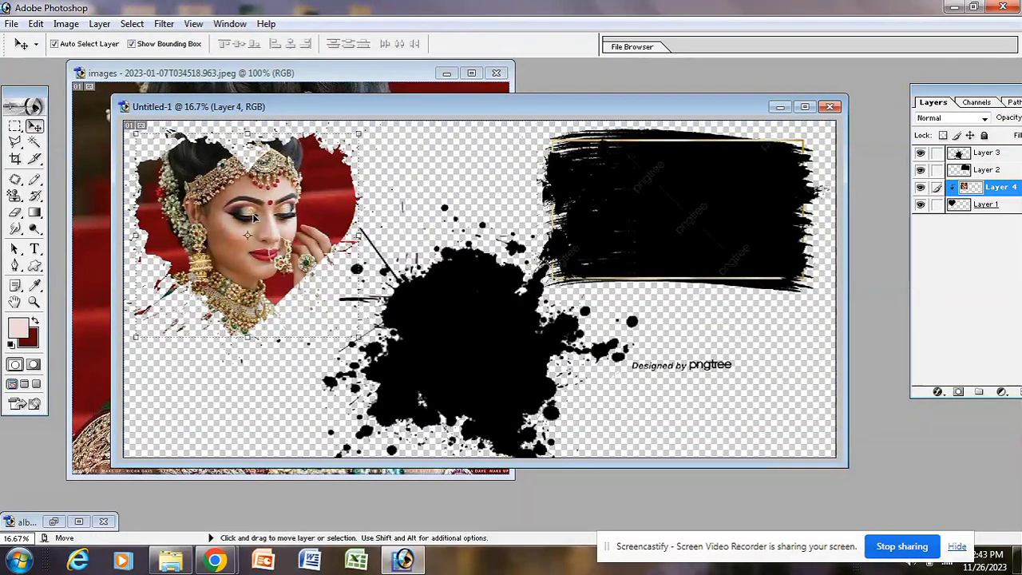
Shift the splatter slightly up and left, and the brush stroke slightly right and up
click(477, 341)
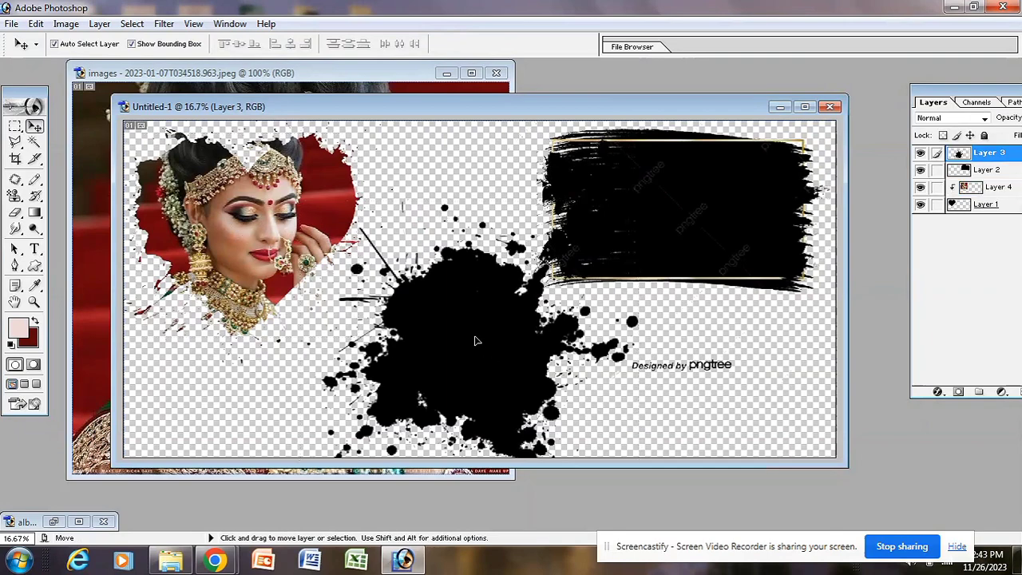
drag(474, 341, 465, 330)
click(733, 195)
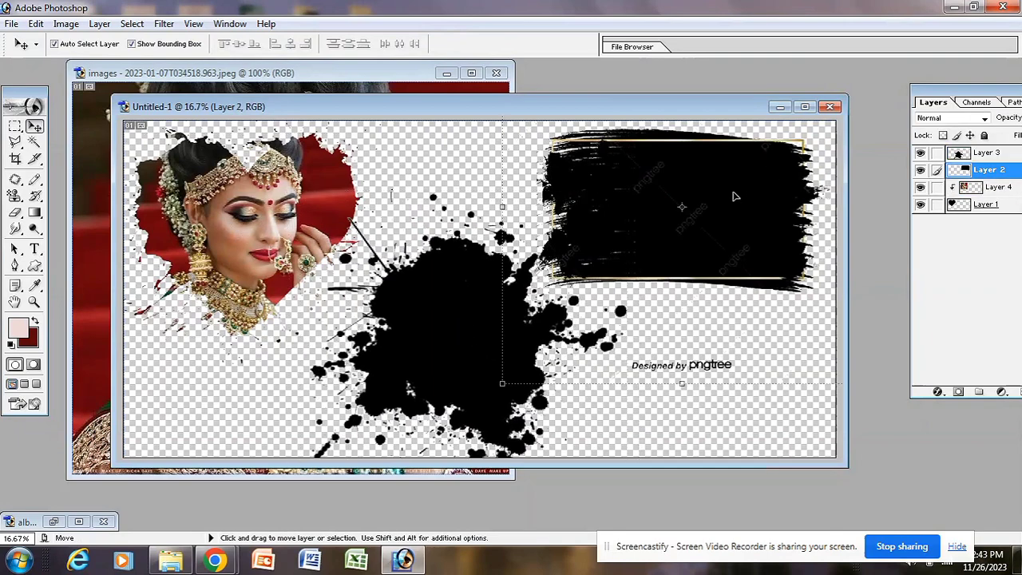
drag(733, 194, 742, 191)
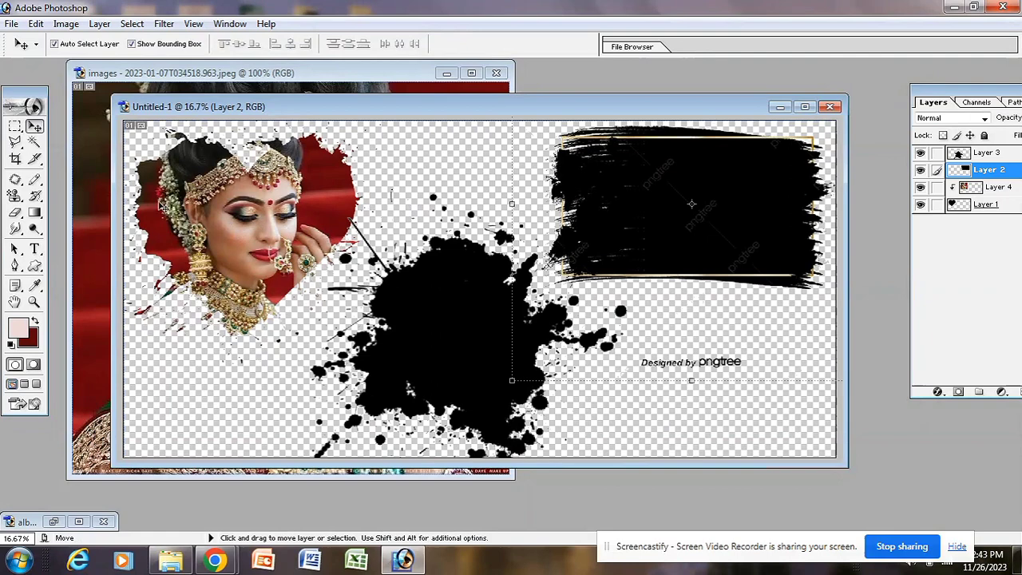
Close the first bride photo's document and open images (96) from the photo12 folder
click(99, 199)
click(498, 73)
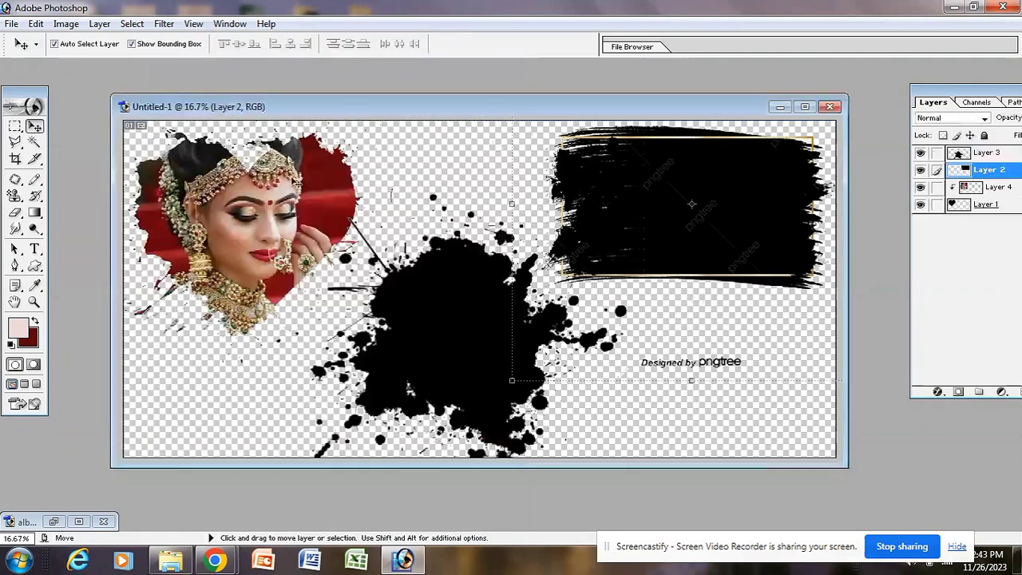
double_click(79, 171)
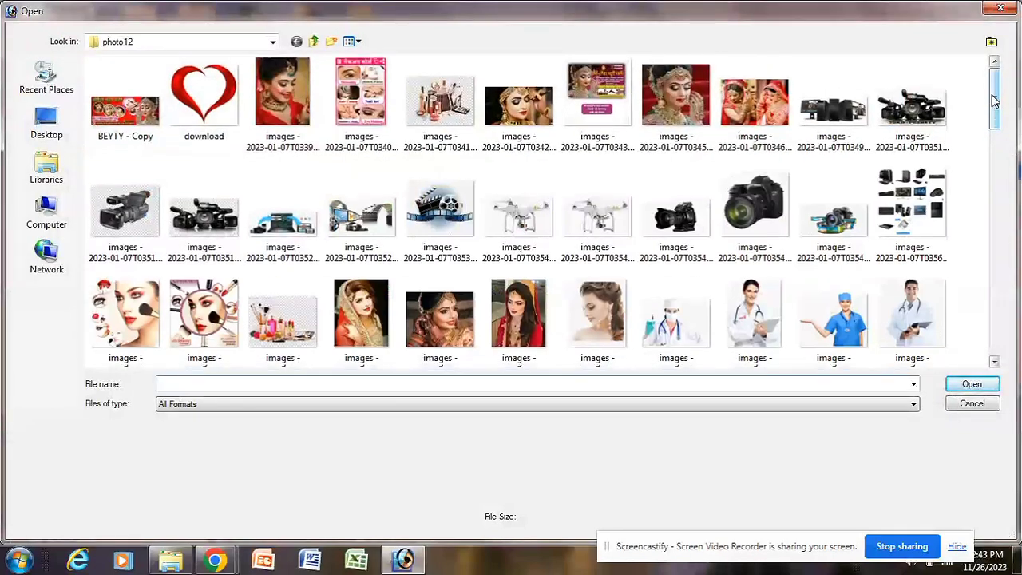
drag(994, 103, 995, 321)
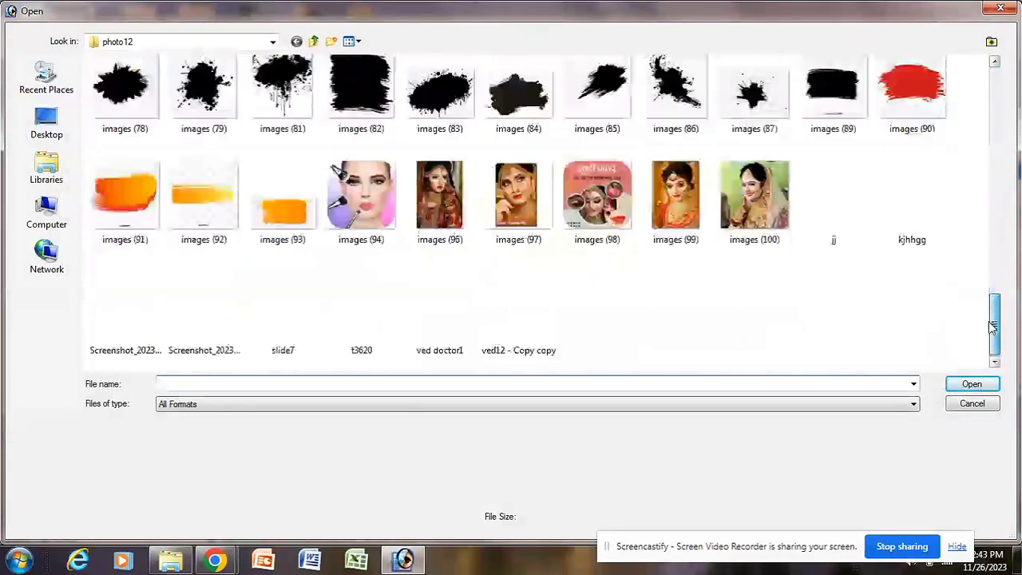
click(437, 205)
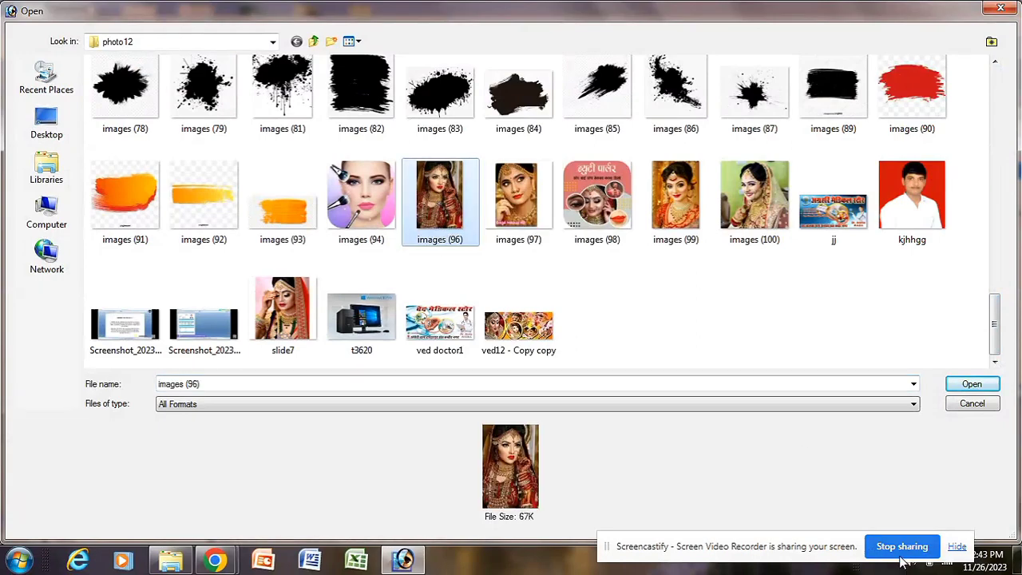
click(969, 384)
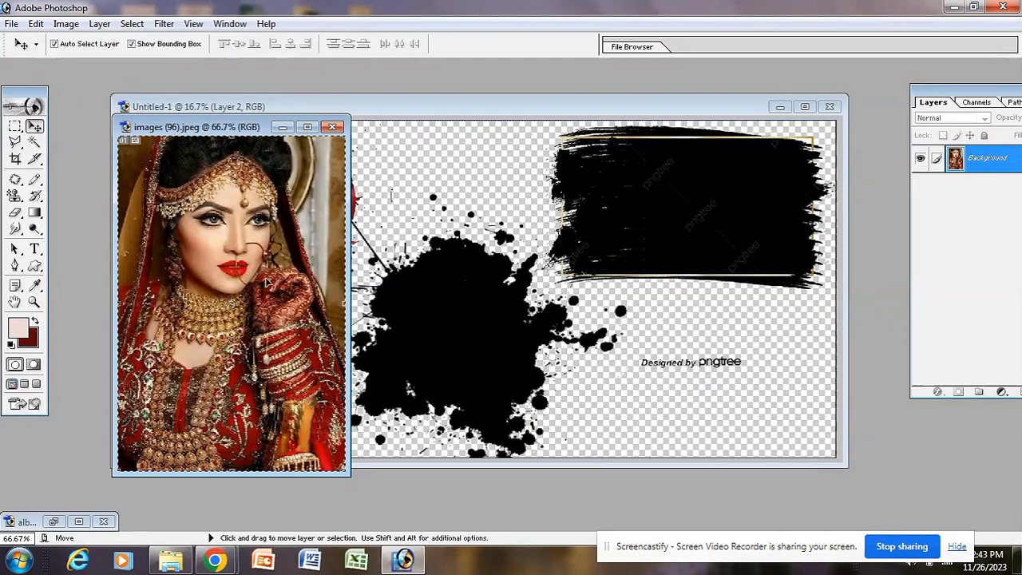
Shift the brush stroke slightly left and up, and paste the whole images (96) photo directly above its layer in Untitled-1
click(684, 187)
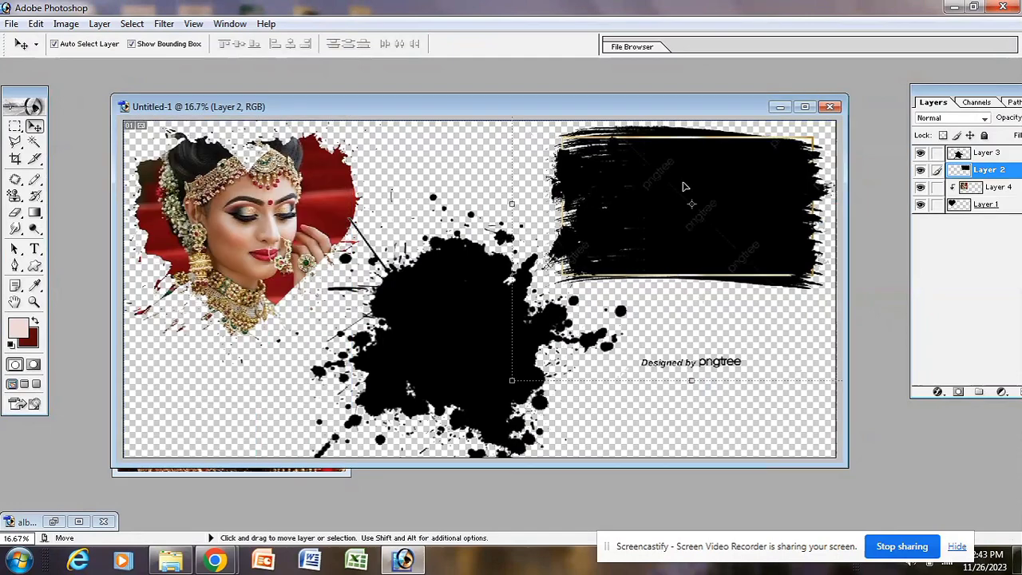
drag(684, 186, 675, 186)
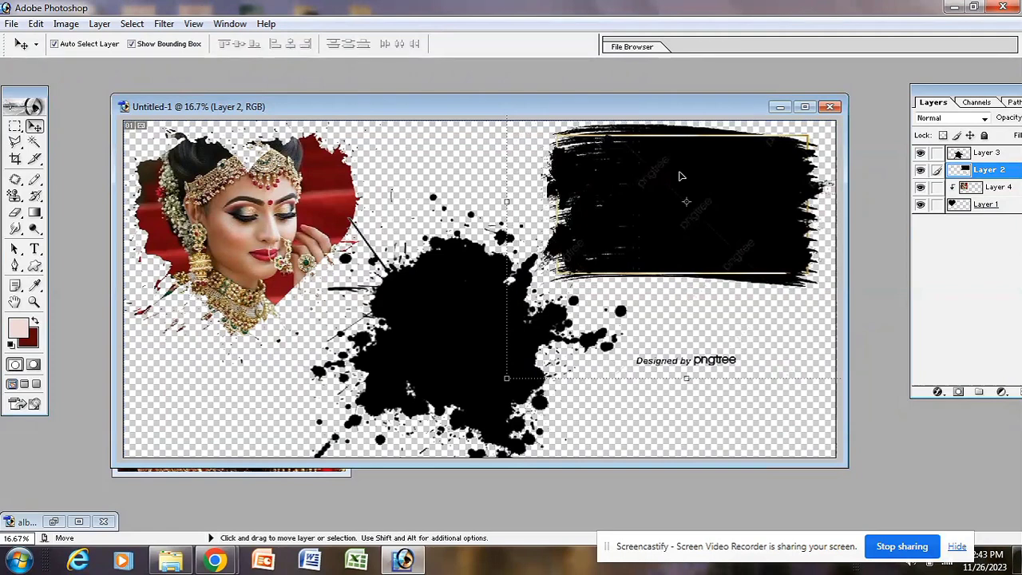
key(ctrl+v)
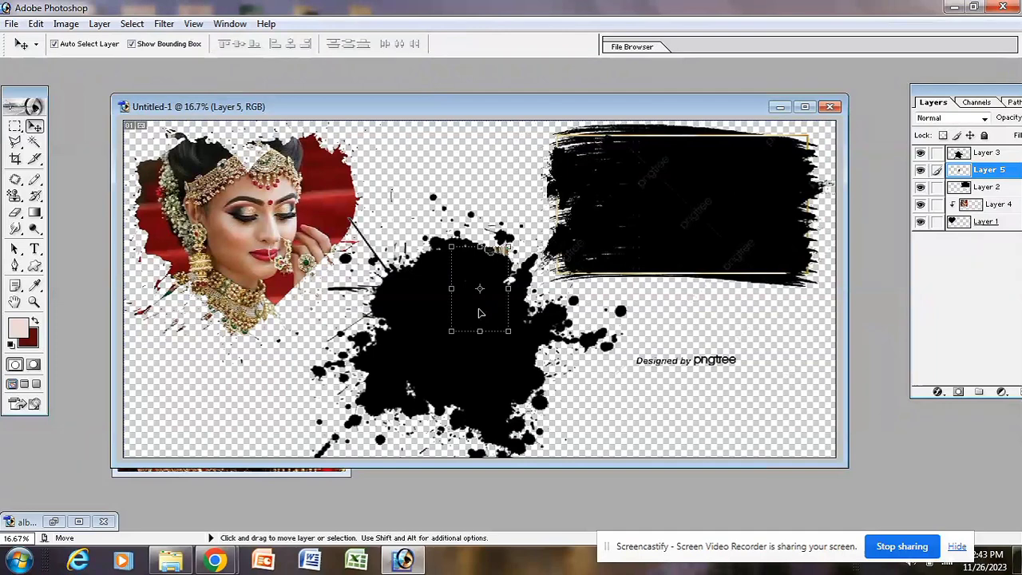
Clip the pasted bride photo to the brush stroke and scale it to about 486.8% width and 204.3% height over the shape
key(ctrl+g)
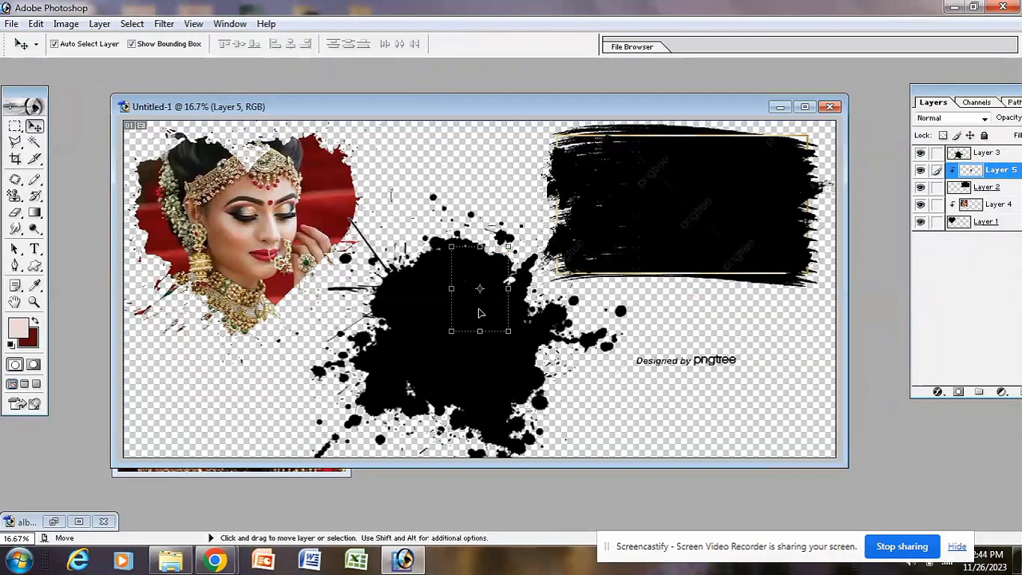
key(ctrl+t)
mouse_move(507, 247)
mouse_down()
mouse_move(641, 152)
mouse_move(704, 145)
mouse_up()
drag(728, 260, 785, 308)
drag(604, 220, 540, 221)
drag(790, 214, 815, 214)
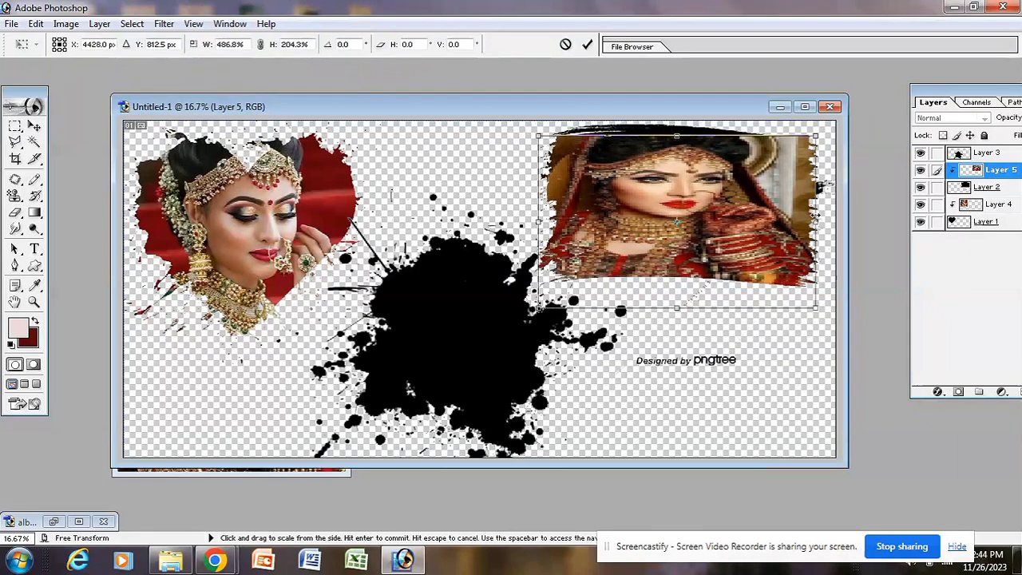
Stretch the brush stroke's photo to about 231.1% height, reposition it to fill the shape, and apply the transformation
drag(671, 130, 670, 113)
drag(688, 177, 689, 192)
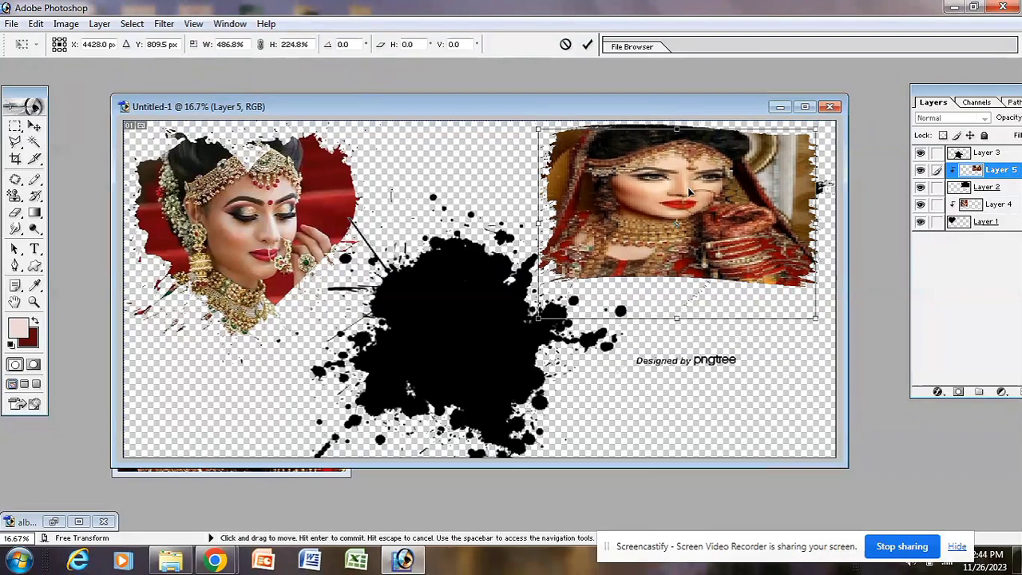
drag(674, 129, 673, 124)
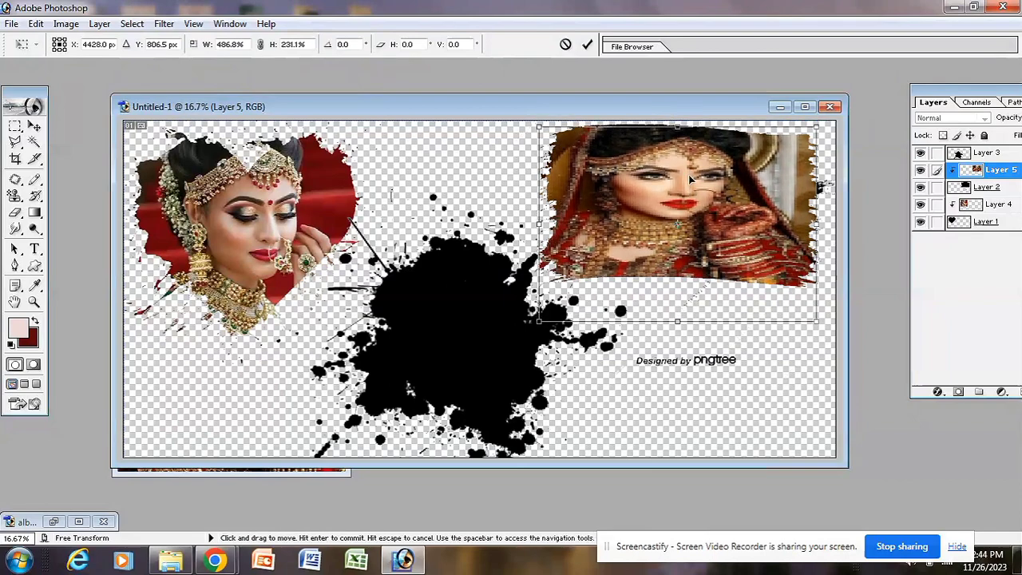
drag(688, 169, 691, 171)
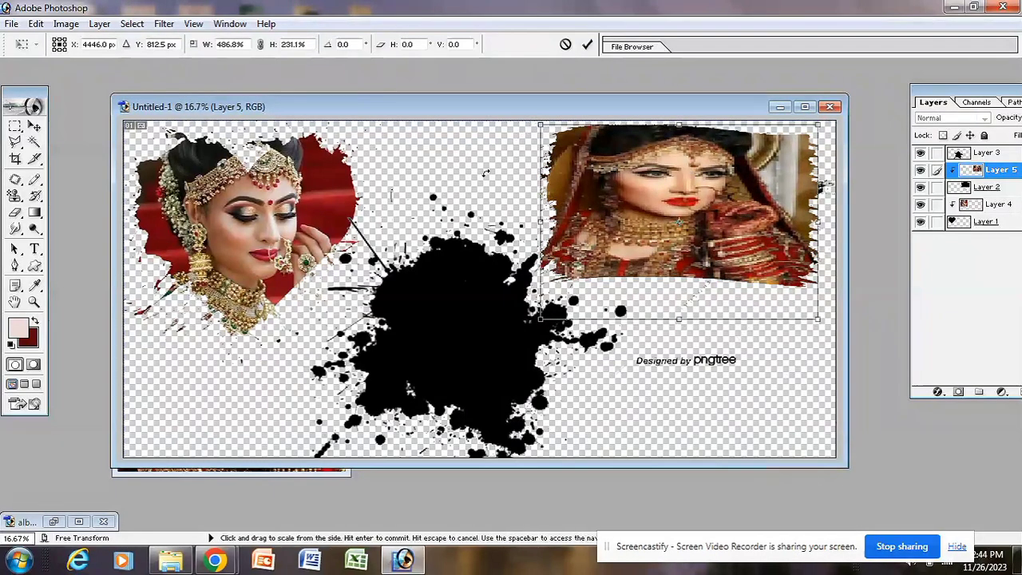
key(v)
click(437, 220)
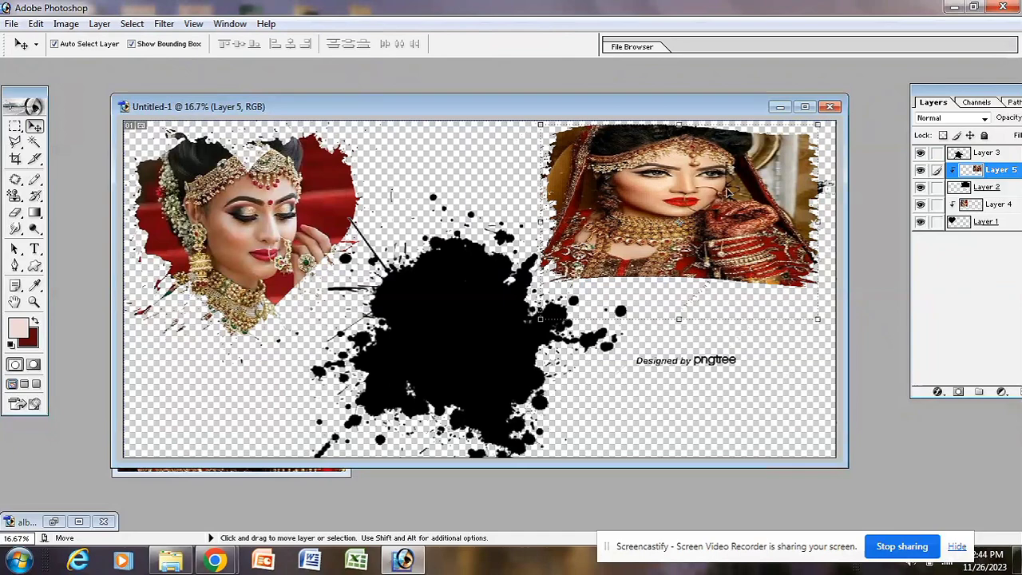
Close the images (96) document and shift the black splatter slightly left and up on the page
click(459, 326)
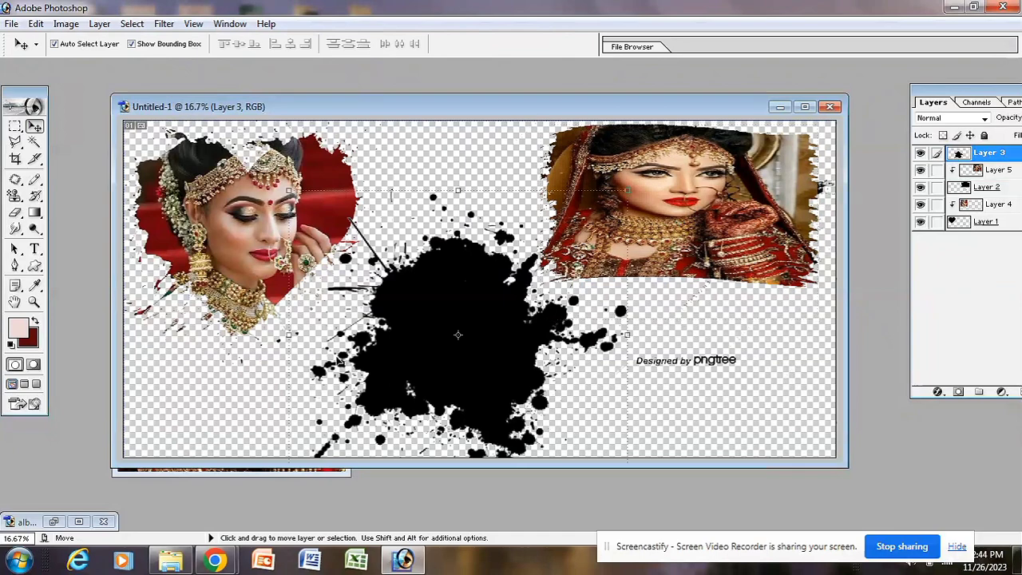
click(153, 472)
click(334, 125)
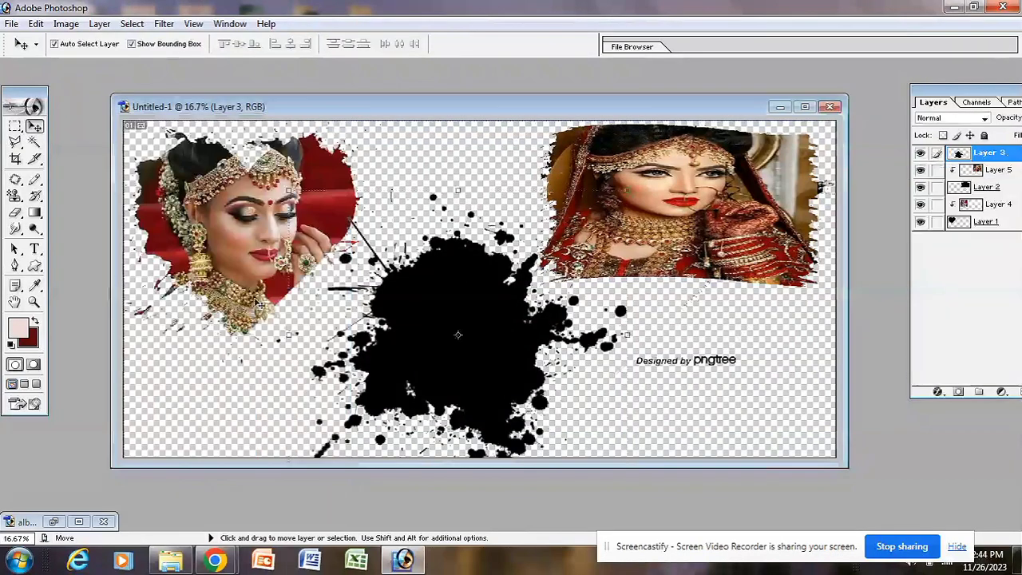
drag(475, 298, 461, 290)
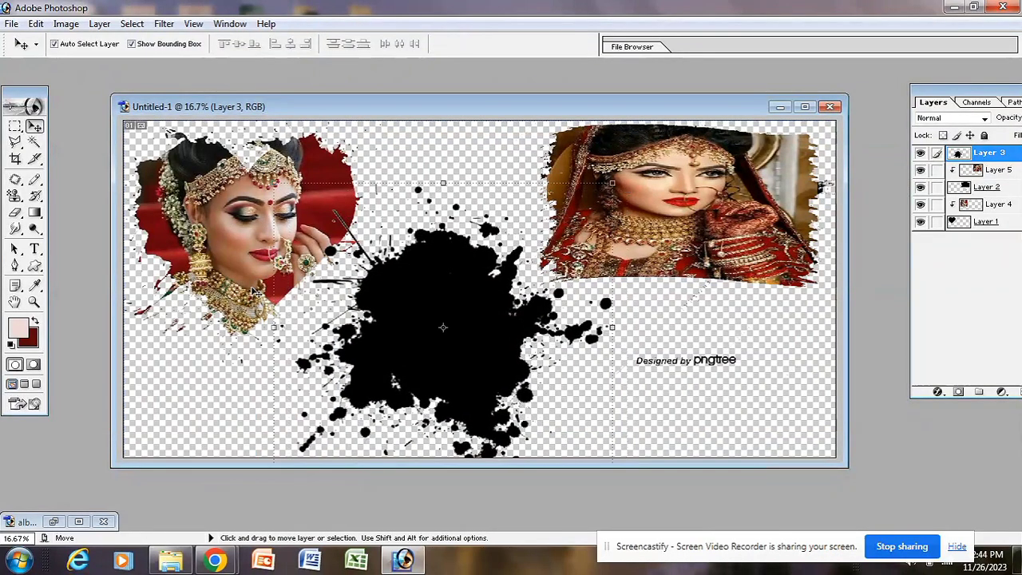
Open the bride photo images - 2023-01-07T053655.026 from the photo12 folder
double_click(87, 234)
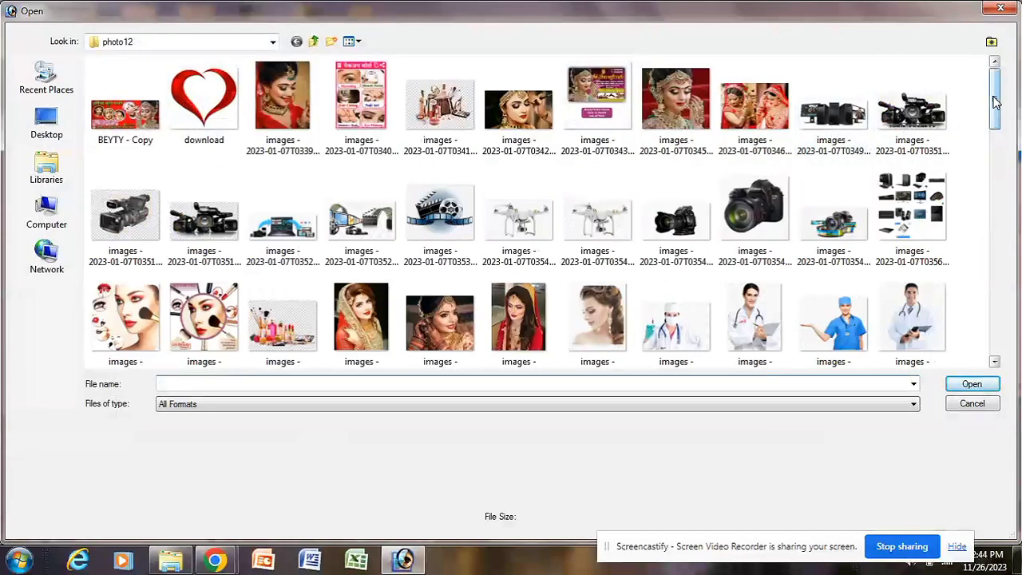
drag(996, 102, 995, 129)
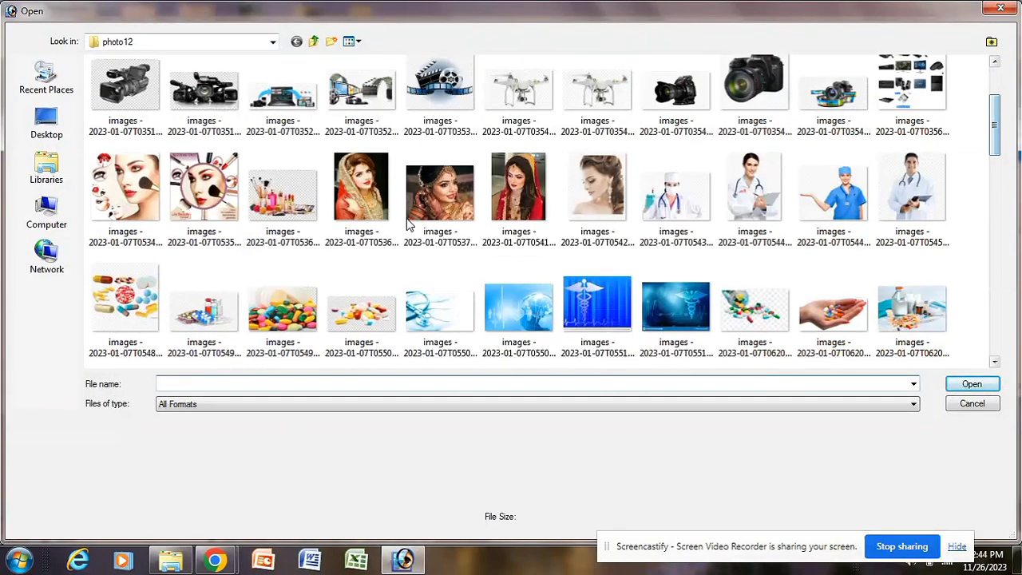
click(357, 192)
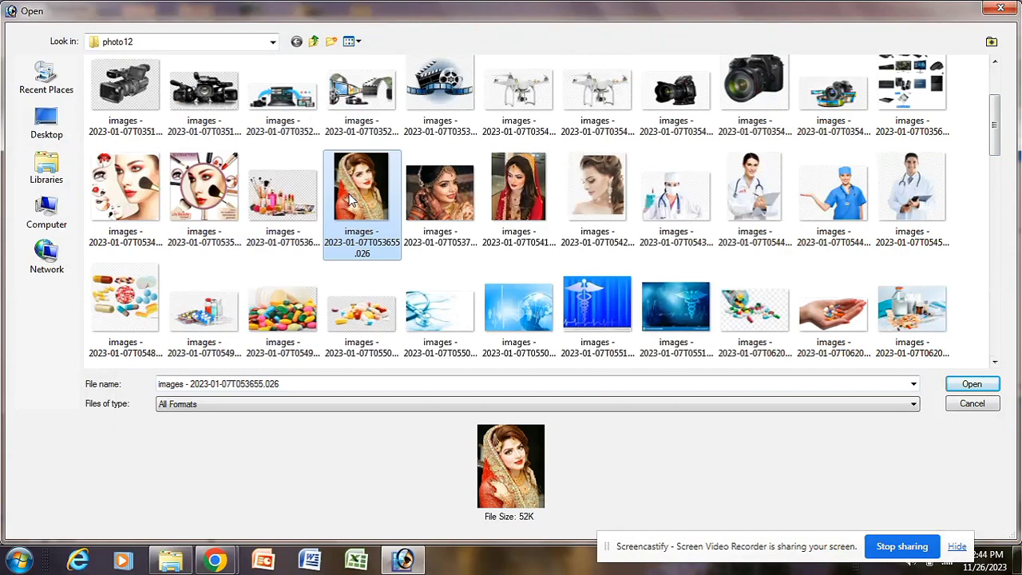
click(972, 387)
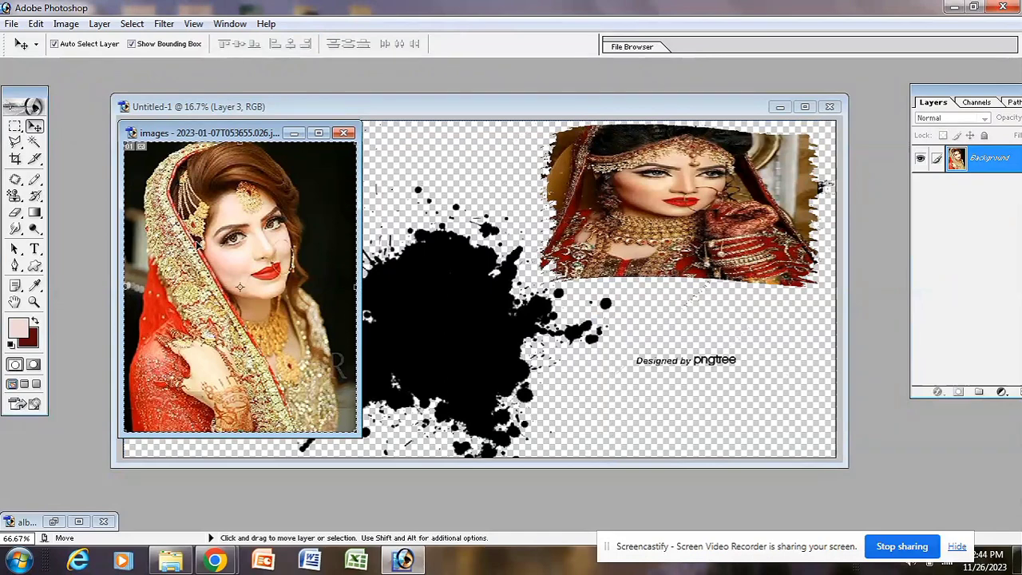
Shift the splatter slightly left and up, then paste the whole new bride photo above it, clipped to the splatter layer
click(465, 305)
mouse_move(461, 295)
mouse_down()
mouse_move(467, 285)
mouse_move(457, 288)
mouse_up()
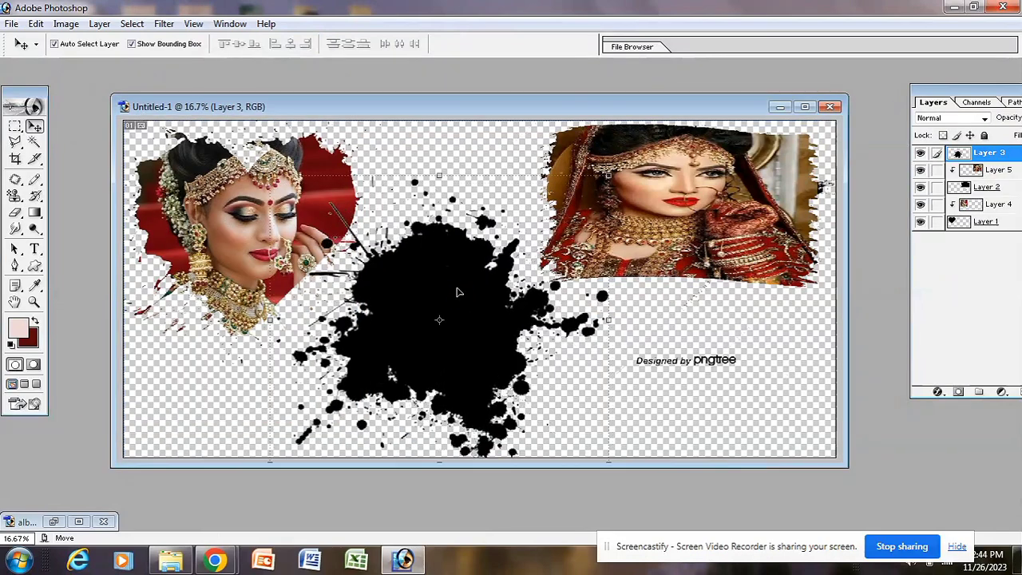
key(ctrl+v)
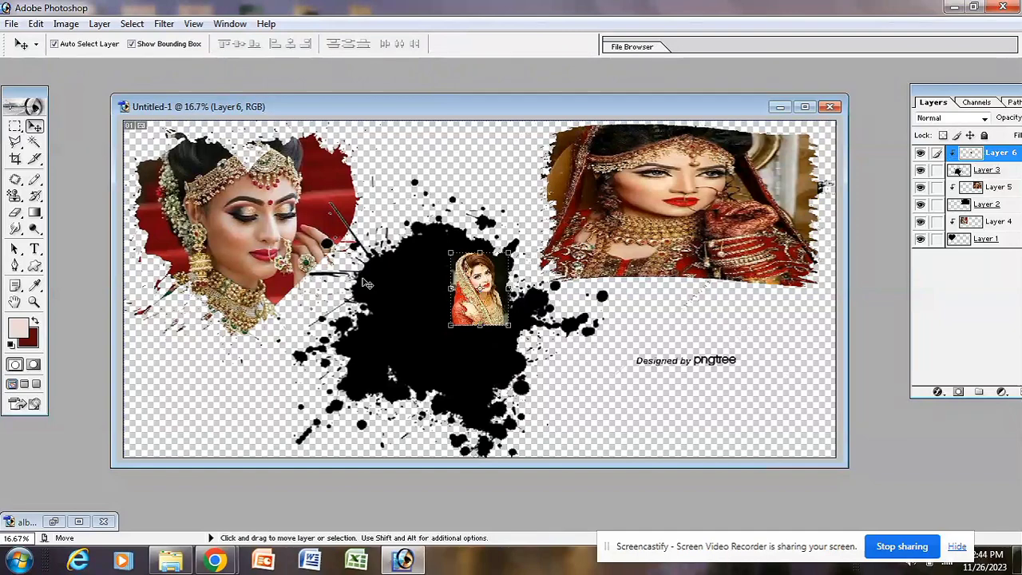
Scale the clipped photo to about 409.0% width and 312.0% height and move it over the splatter
drag(450, 252, 349, 203)
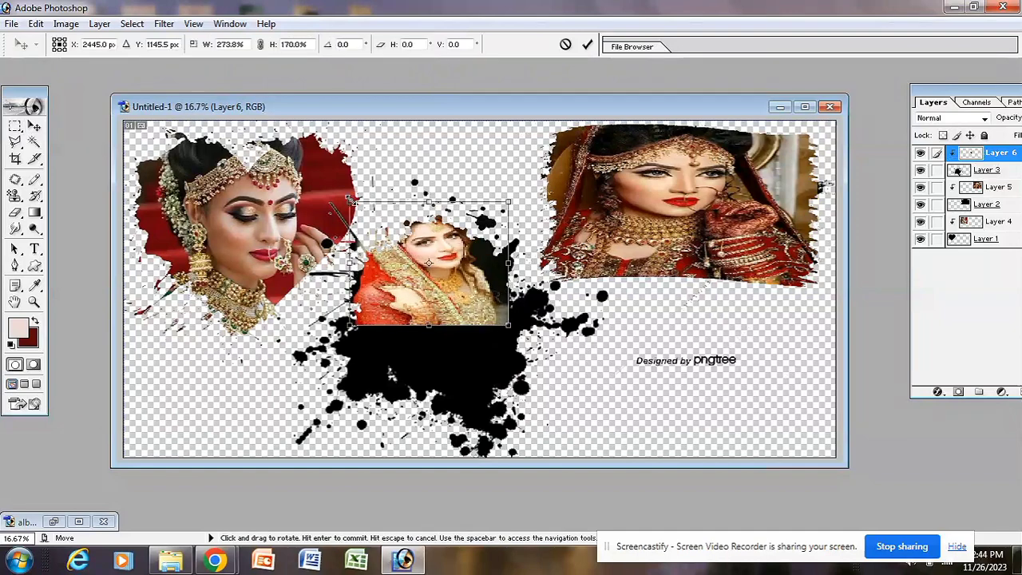
drag(425, 327, 428, 429)
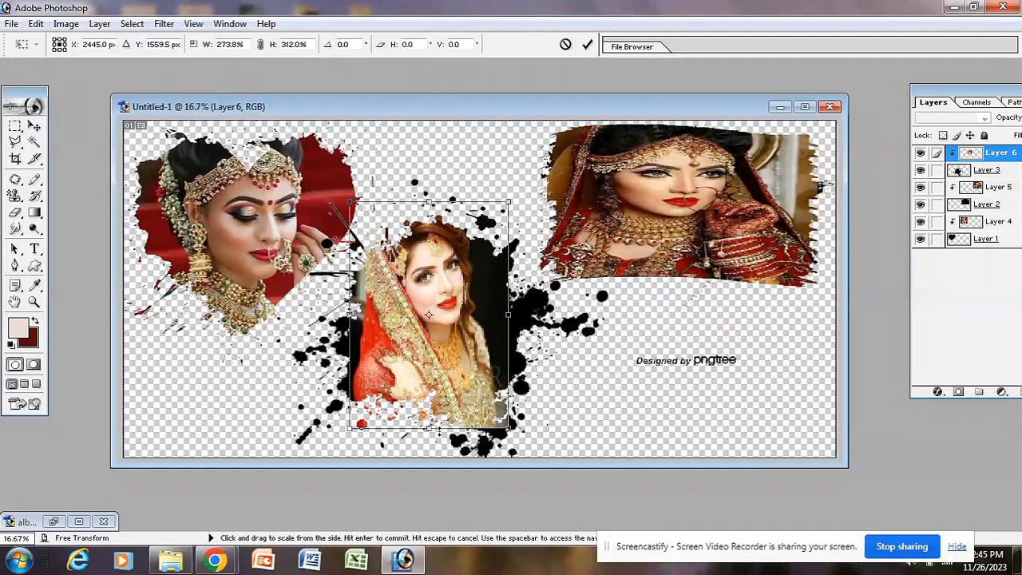
drag(511, 314, 557, 315)
drag(484, 295, 484, 311)
drag(351, 331, 327, 345)
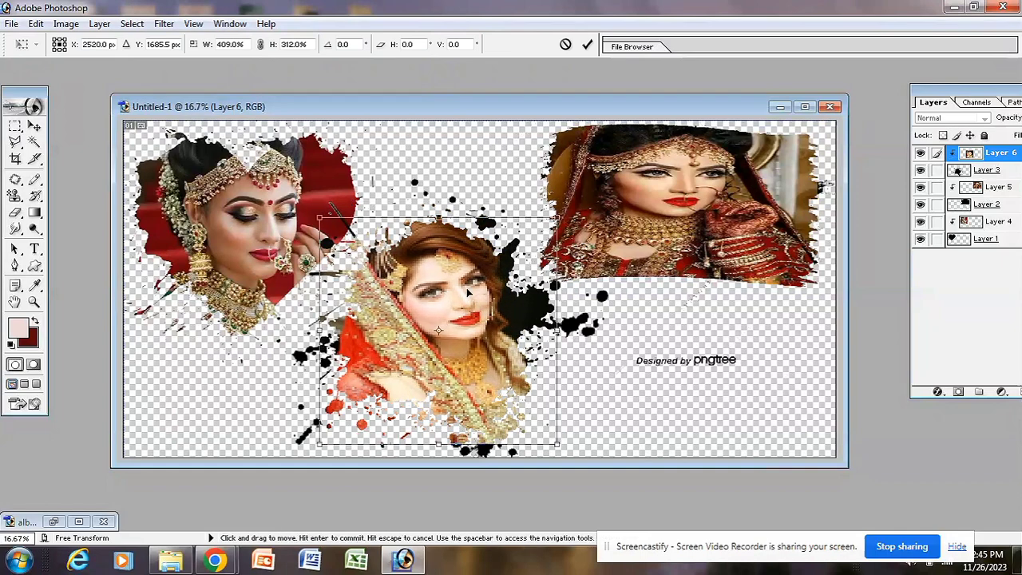
Enlarge the splatter's photo to about 428.3% width and 333.6% height, shifting it so the bride's face sits inside the shape
drag(468, 292, 471, 299)
drag(451, 232, 449, 224)
drag(491, 310, 507, 312)
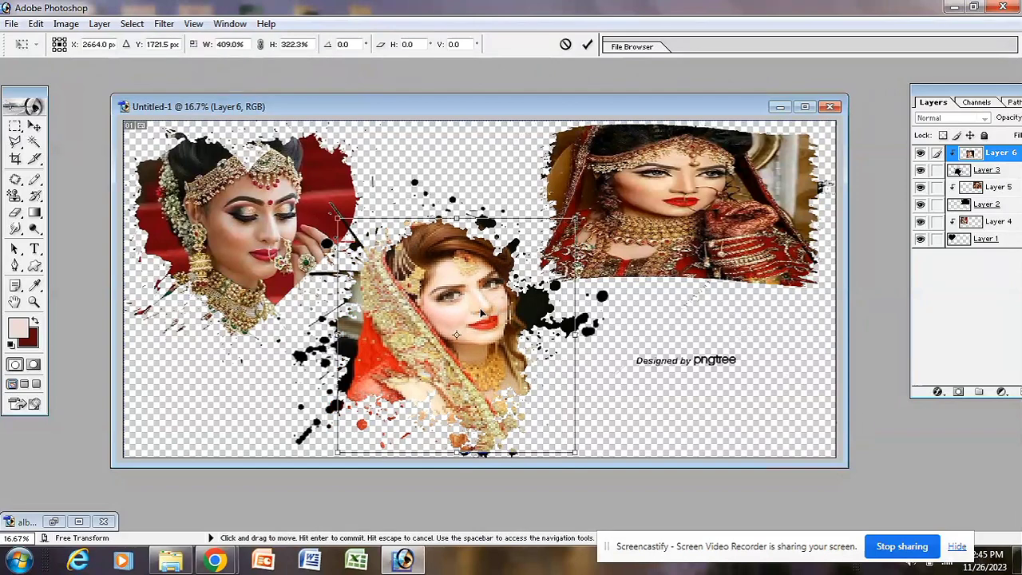
drag(456, 453, 457, 461)
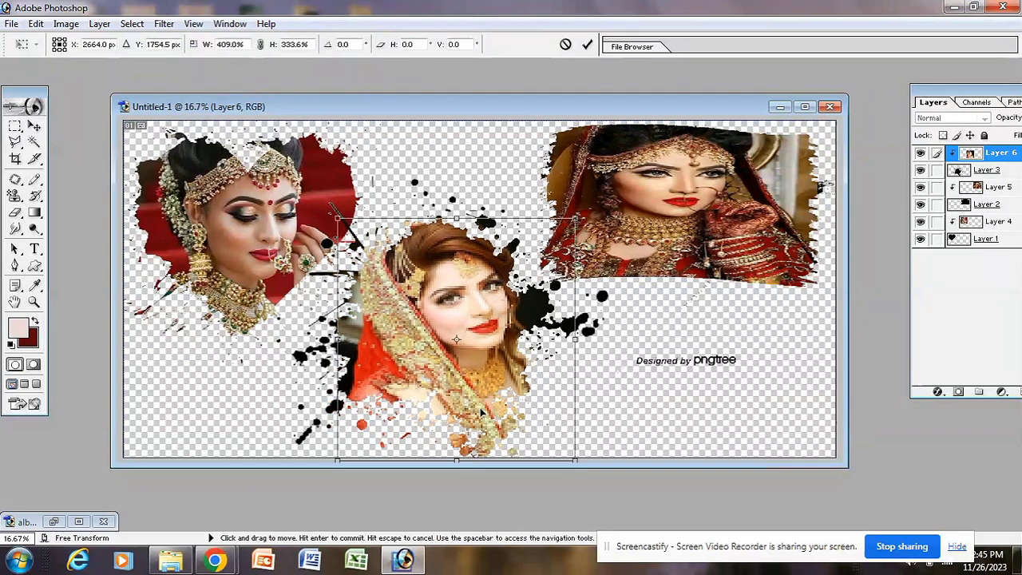
drag(575, 340, 586, 340)
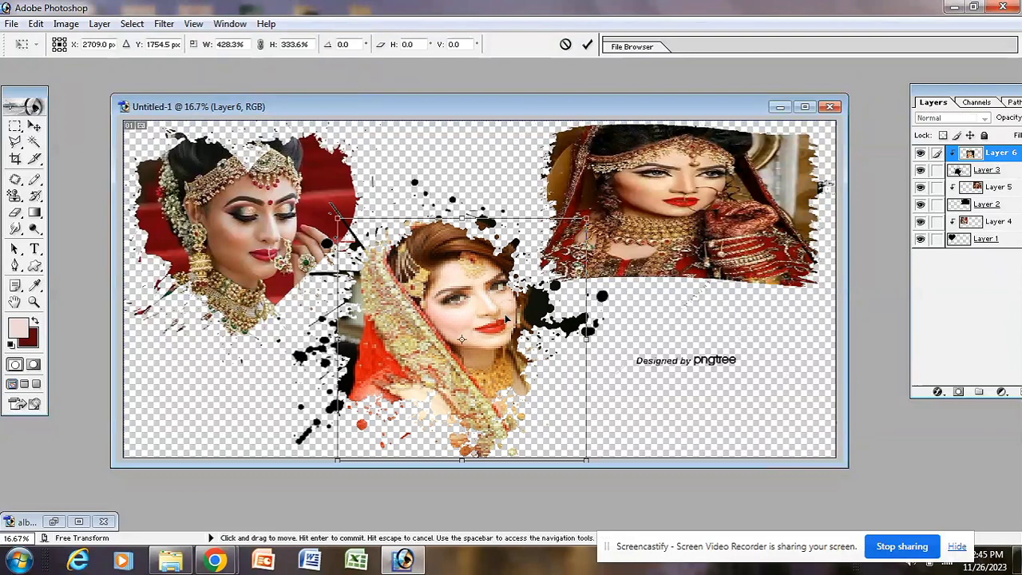
drag(504, 314, 500, 315)
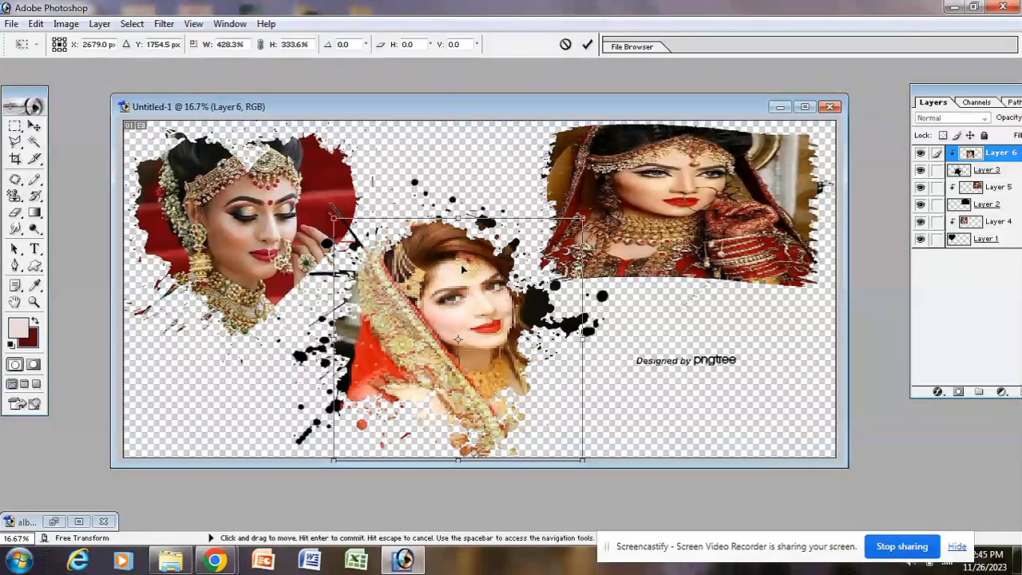
Adjust the splatter's photo to about 322.3% height, reaching the page's lower edge, and apply the transformation
drag(461, 264, 461, 272)
drag(458, 226, 455, 244)
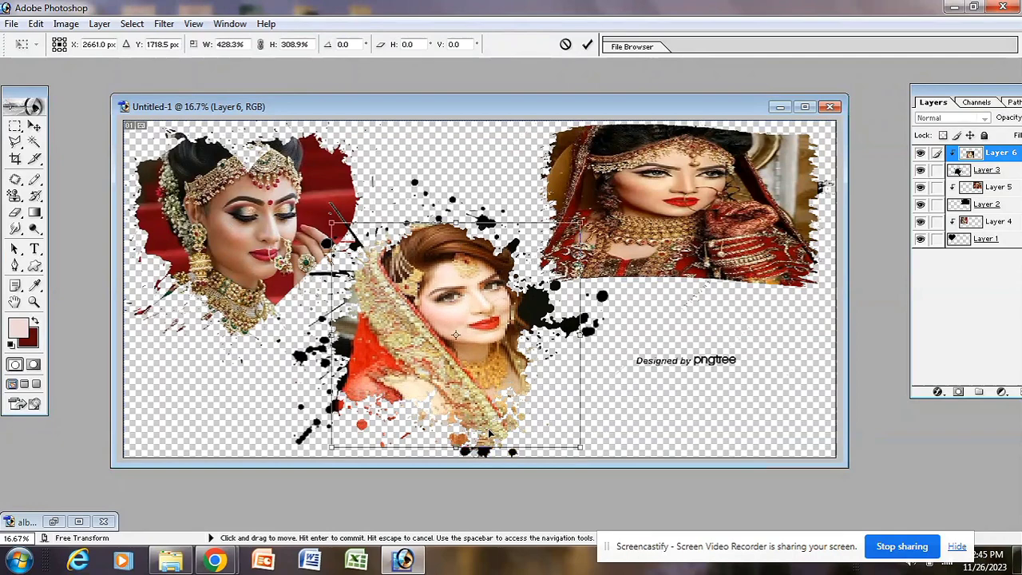
drag(457, 446, 456, 458)
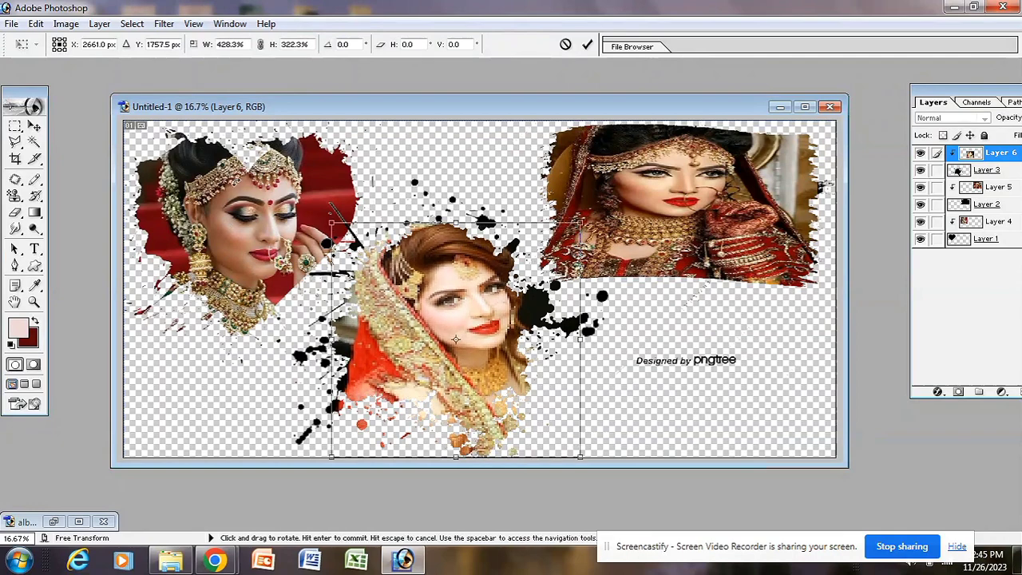
click(34, 126)
click(463, 220)
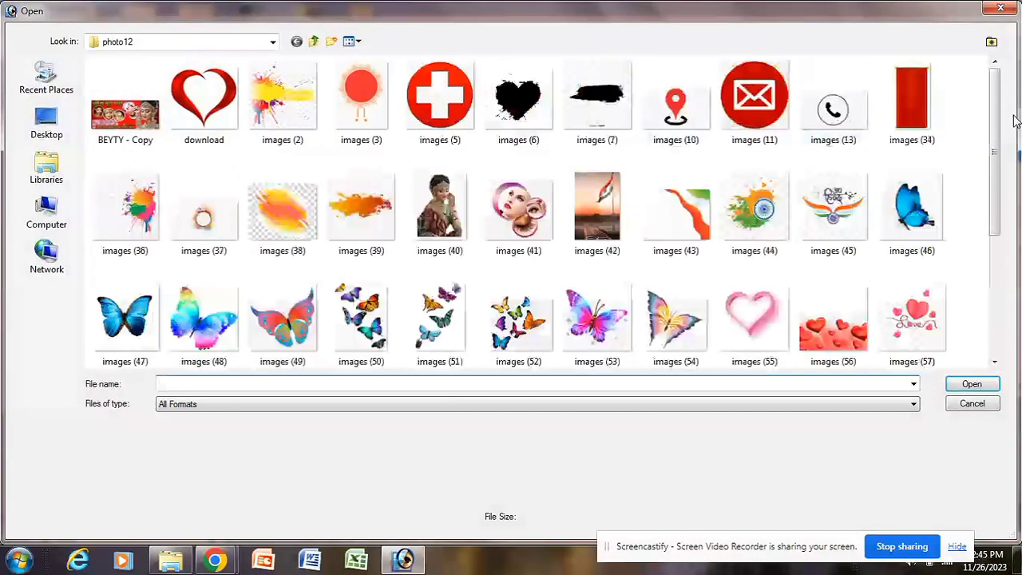
Open the pink and blue butterfly picture images (53) from the photo12 folder
drag(997, 112, 996, 240)
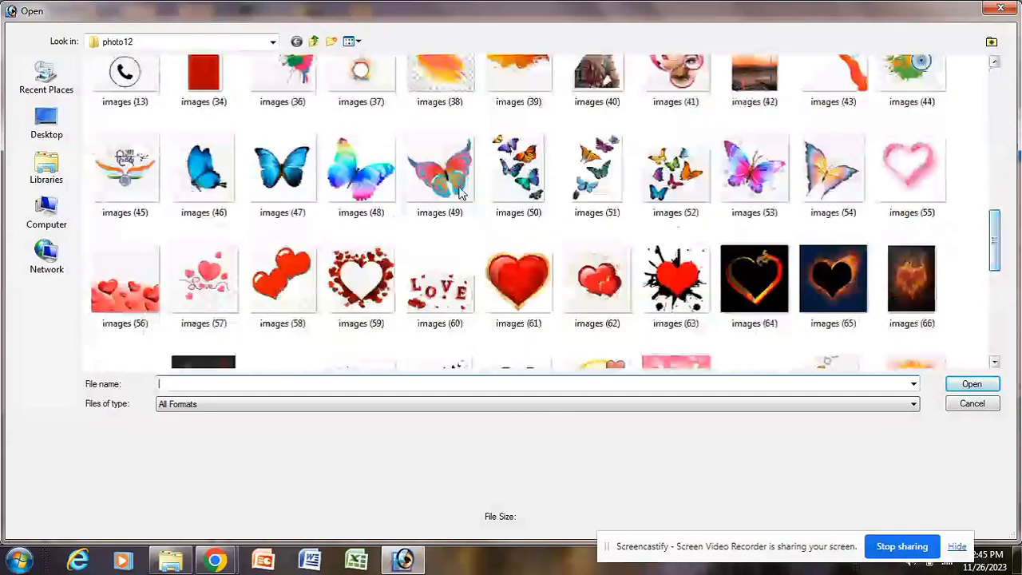
click(766, 182)
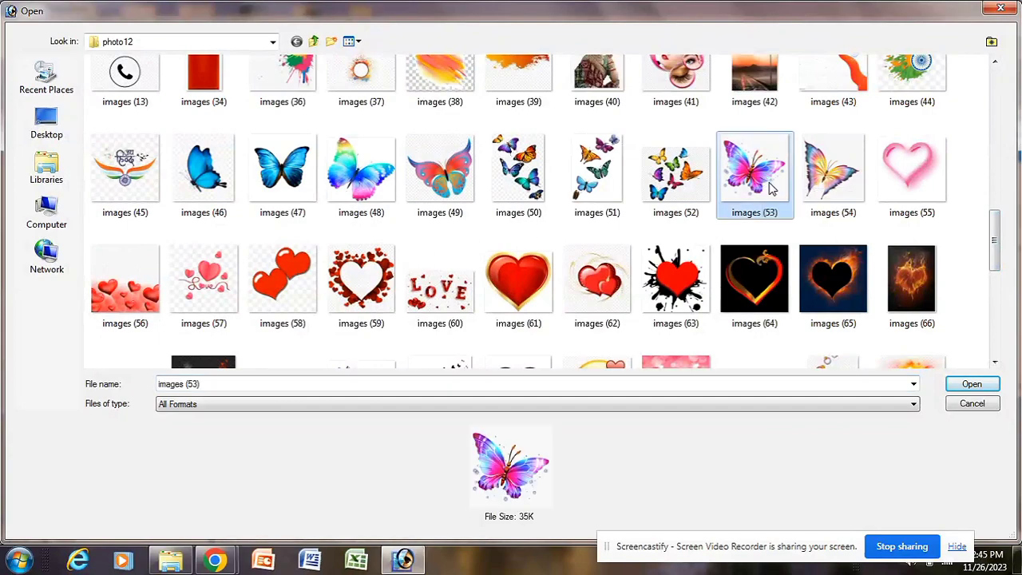
click(972, 387)
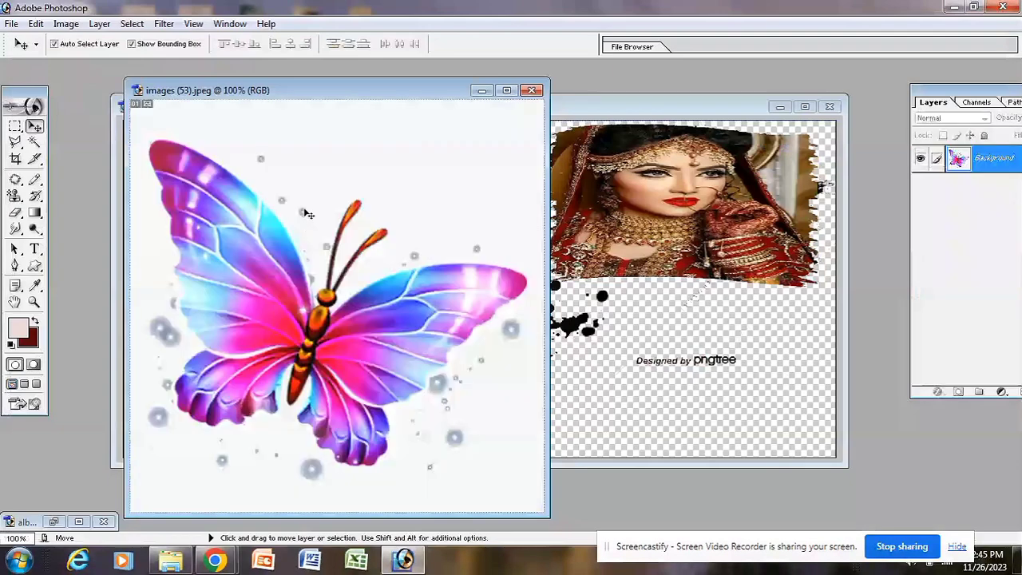
Copy the butterfly onto the Untitled-1 page and remove its white background with the Magic Wand
drag(327, 222, 417, 186)
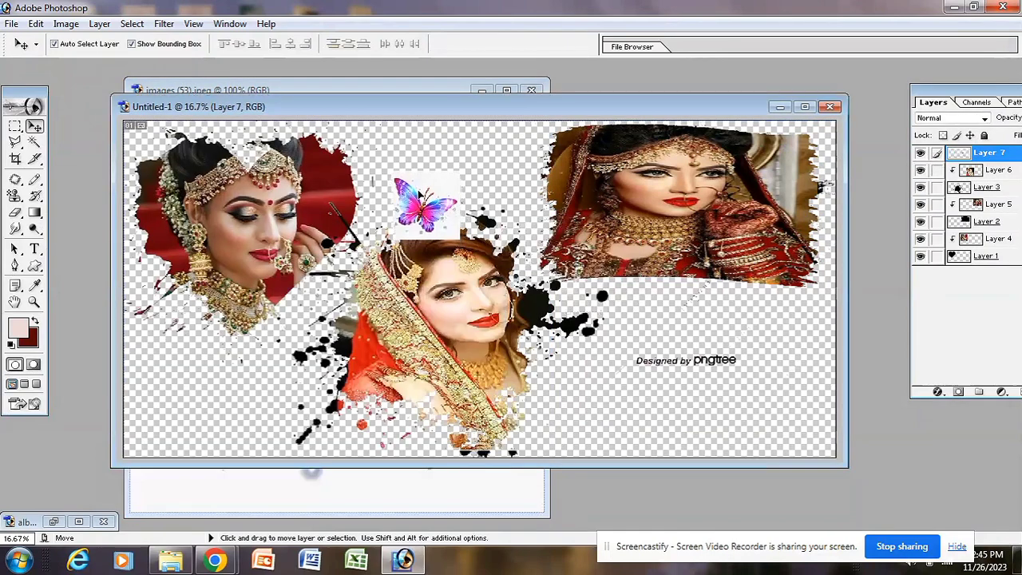
click(33, 142)
click(454, 168)
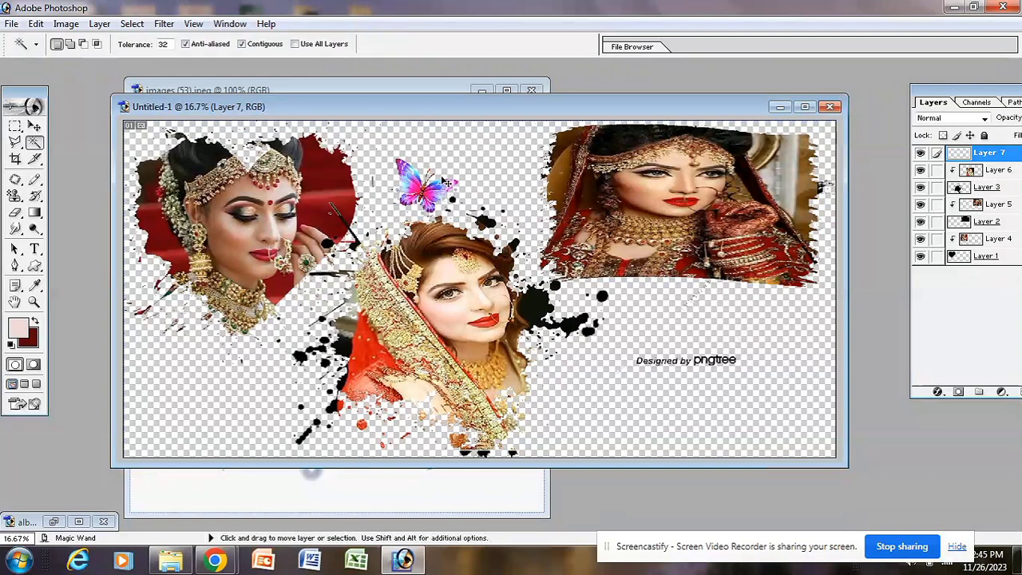
Place the butterfly below the heart, scaled to about 221.4% width and 260.3% height and rotated 14.9°, and apply the transformation
click(34, 126)
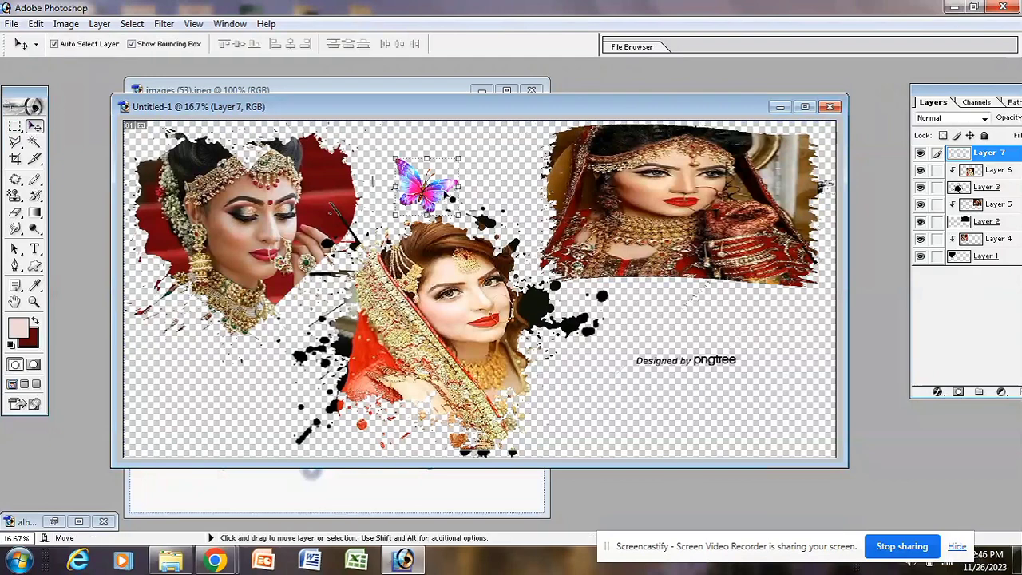
drag(460, 215, 232, 371)
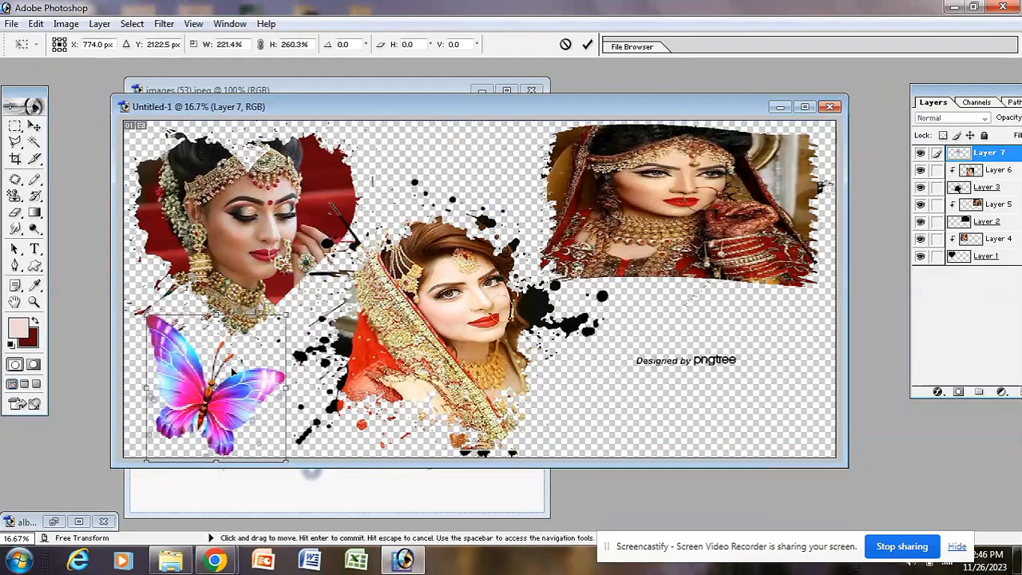
drag(304, 304, 322, 329)
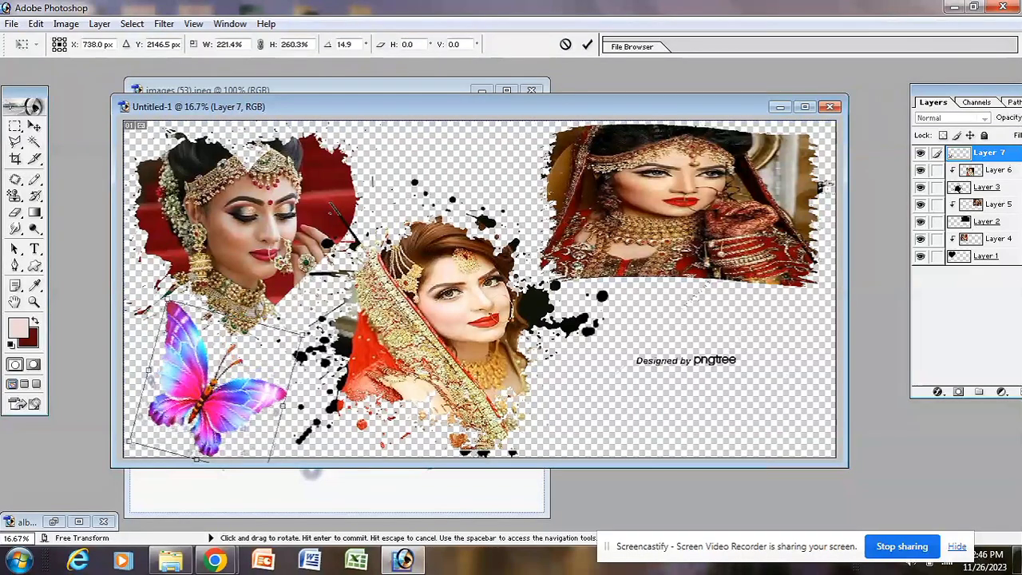
click(35, 125)
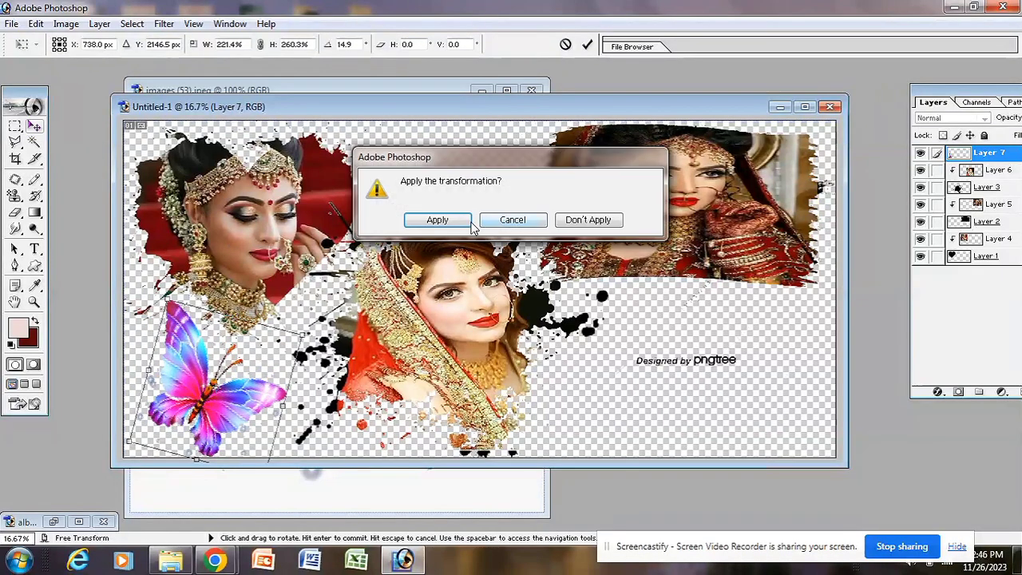
click(440, 221)
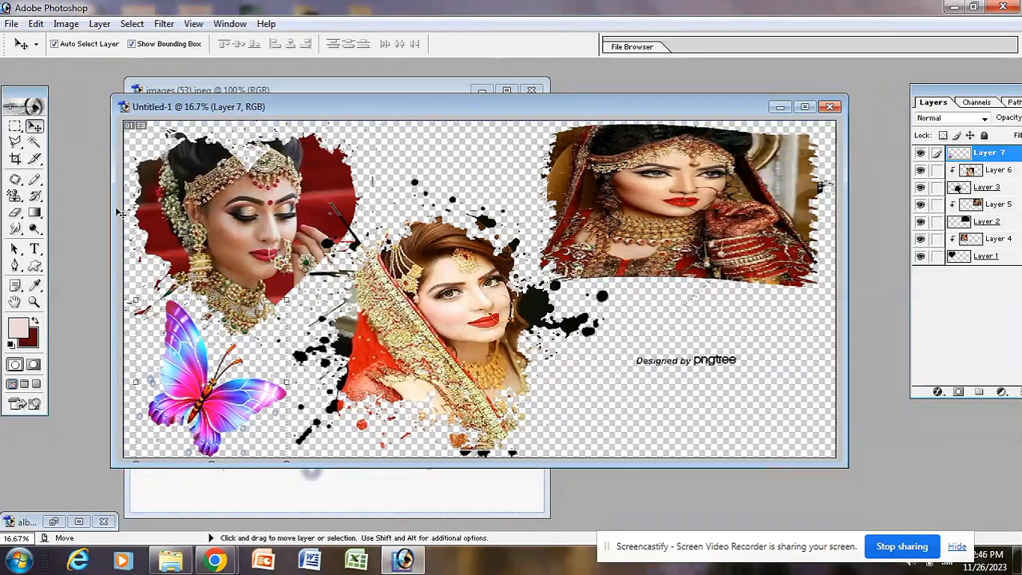
Close the images (53) picture and open the multicoloured butterfly picture images (54) from the photo12 folder
click(321, 90)
click(531, 91)
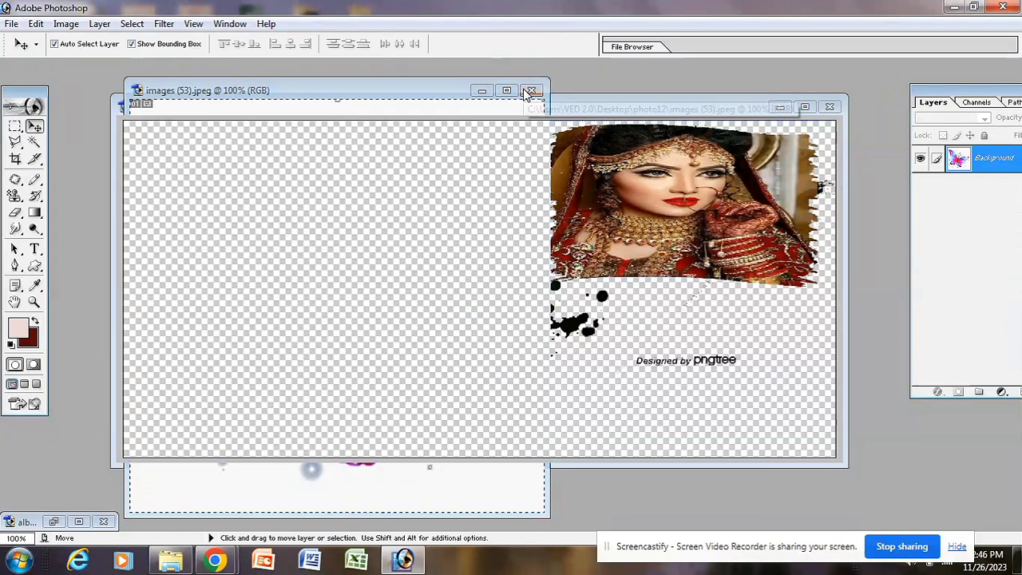
double_click(85, 129)
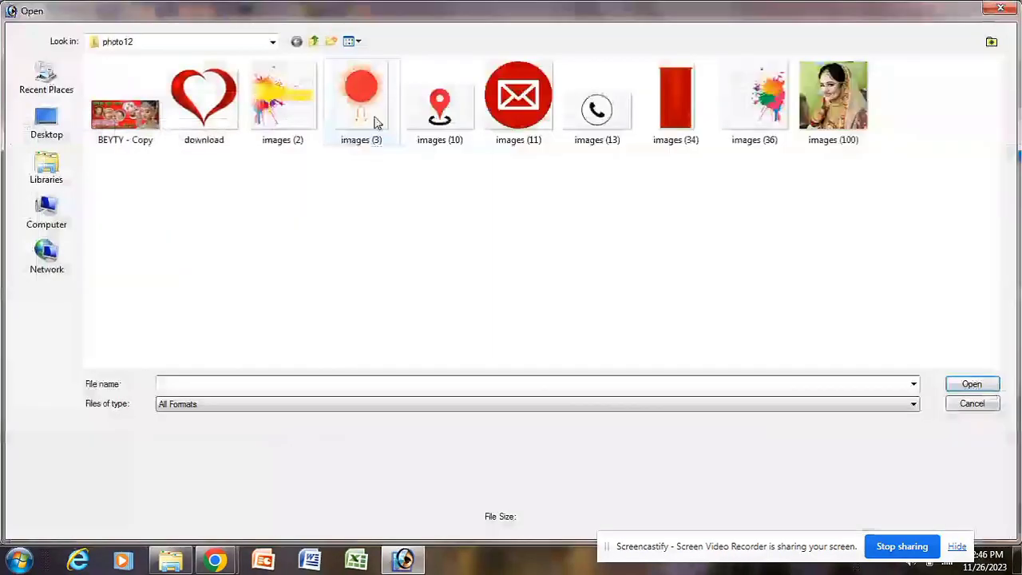
drag(994, 94, 996, 244)
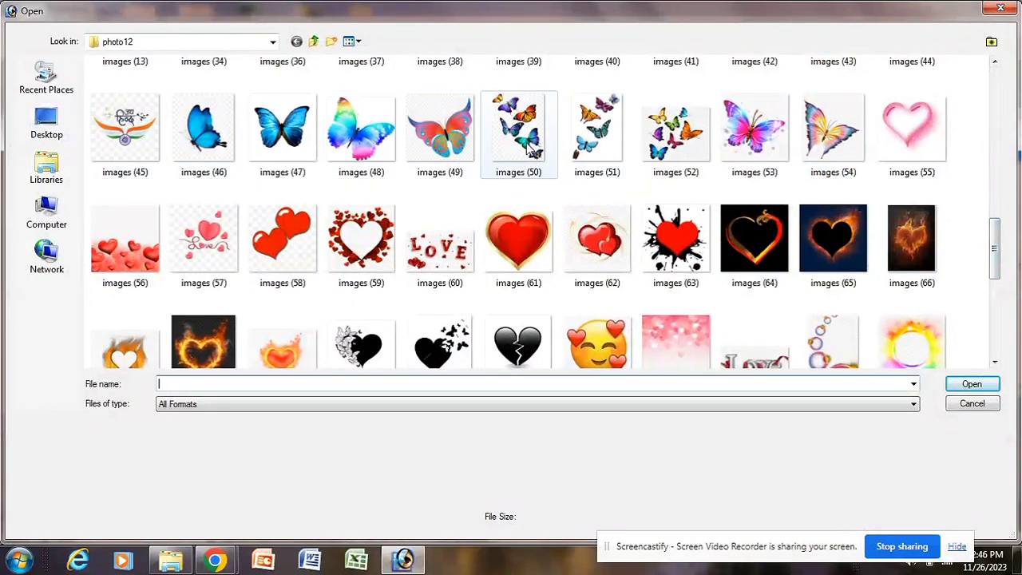
click(833, 134)
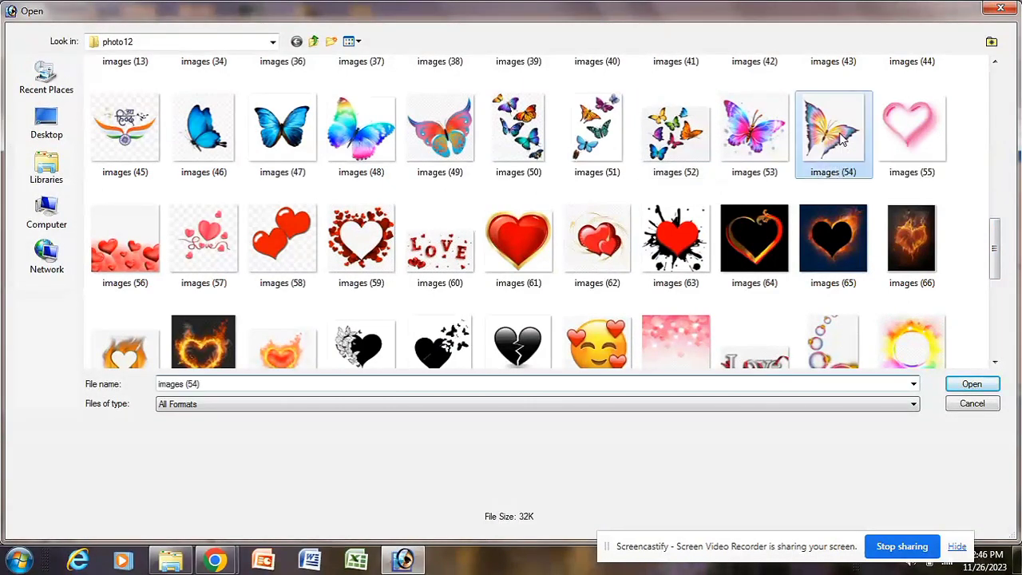
click(969, 384)
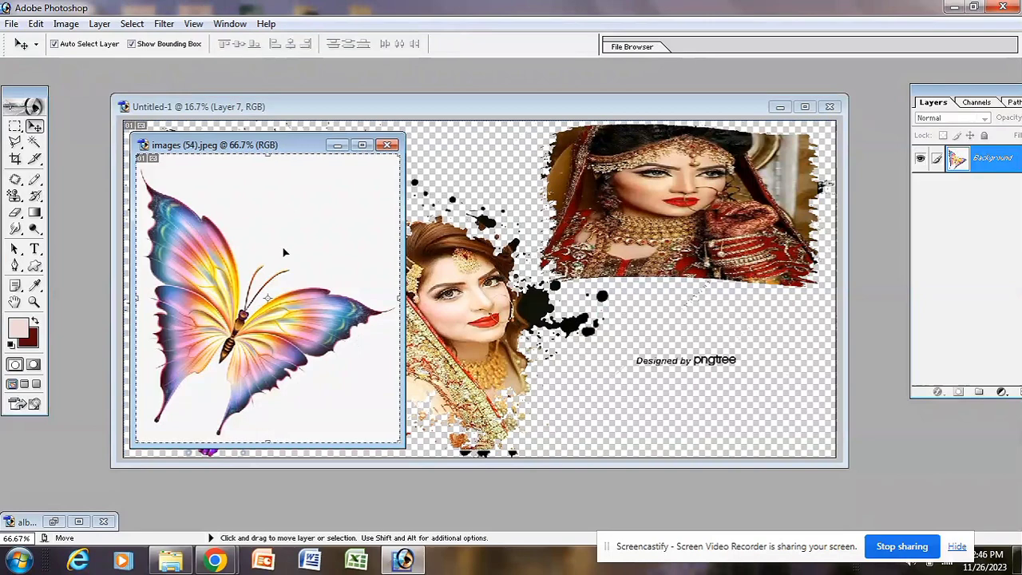
Copy the multicoloured butterfly onto the Untitled-1 page and remove its white background with the Magic Wand
drag(285, 243, 320, 246)
drag(702, 347, 703, 351)
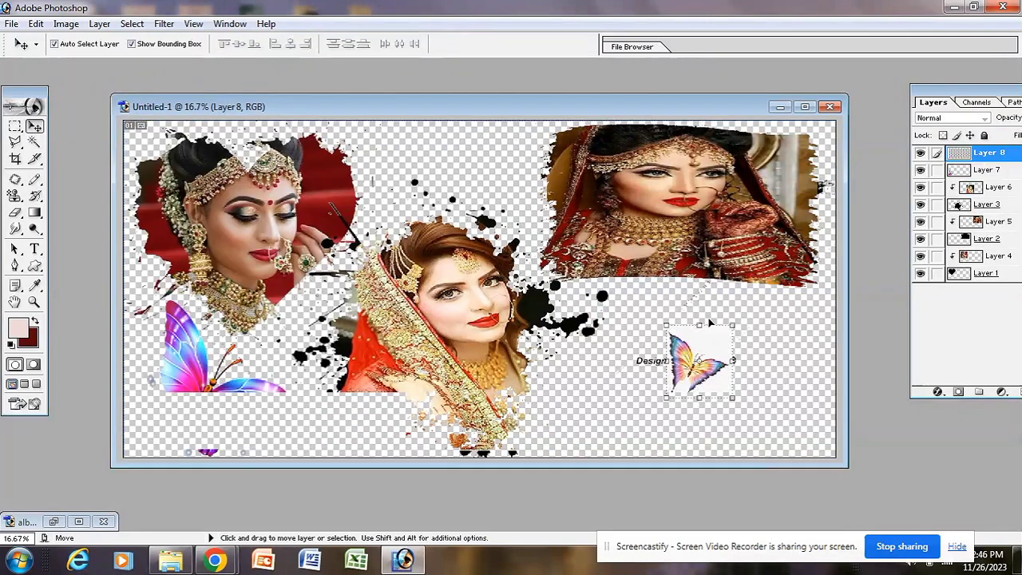
click(34, 142)
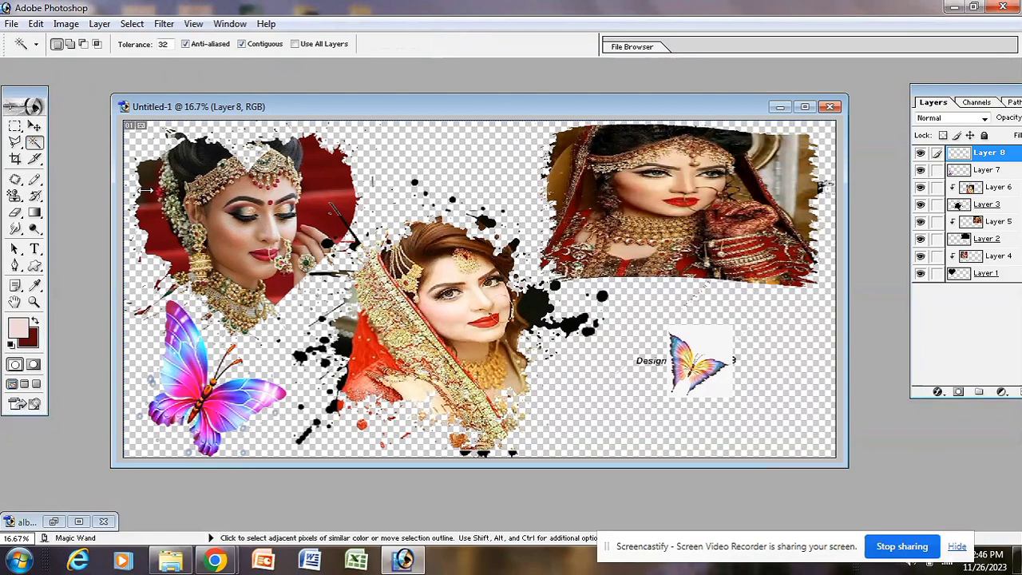
click(709, 342)
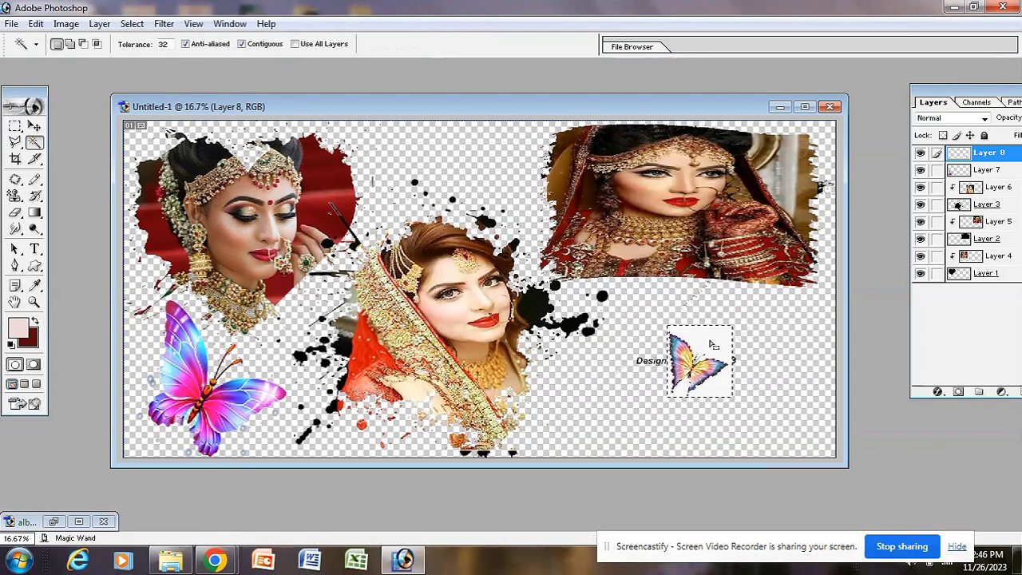
key(Delete)
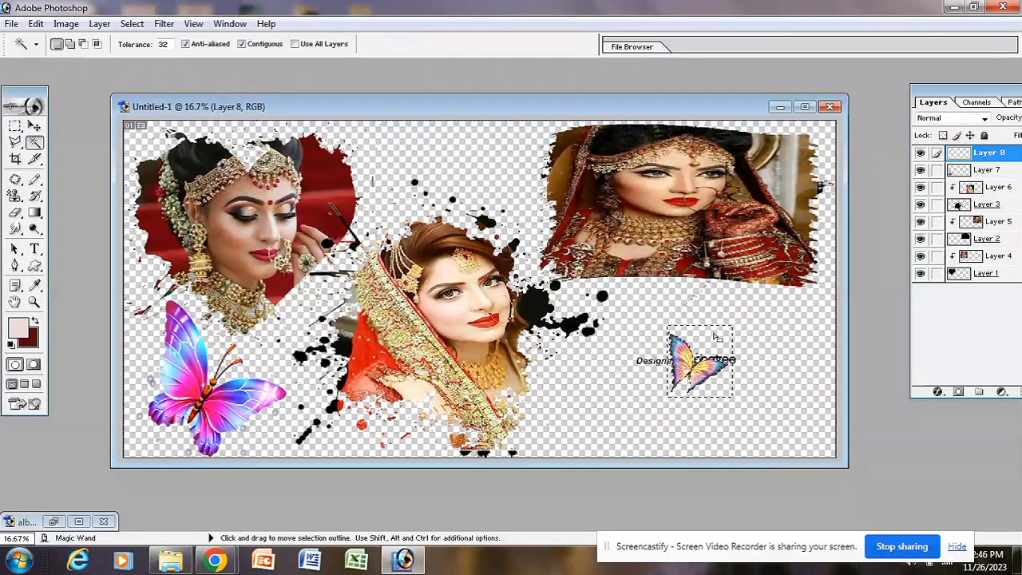
key(ctrl+d)
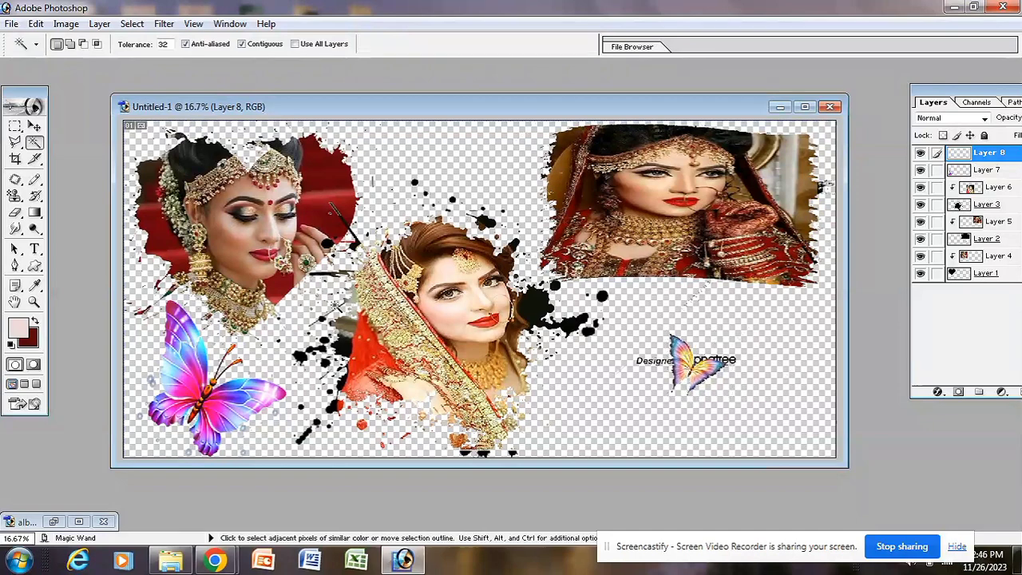
Place the butterfly below the brush stroke photo, scaled to about 247.1% width and 245.2% height and rotated -68.0°, and apply the transformation
click(34, 126)
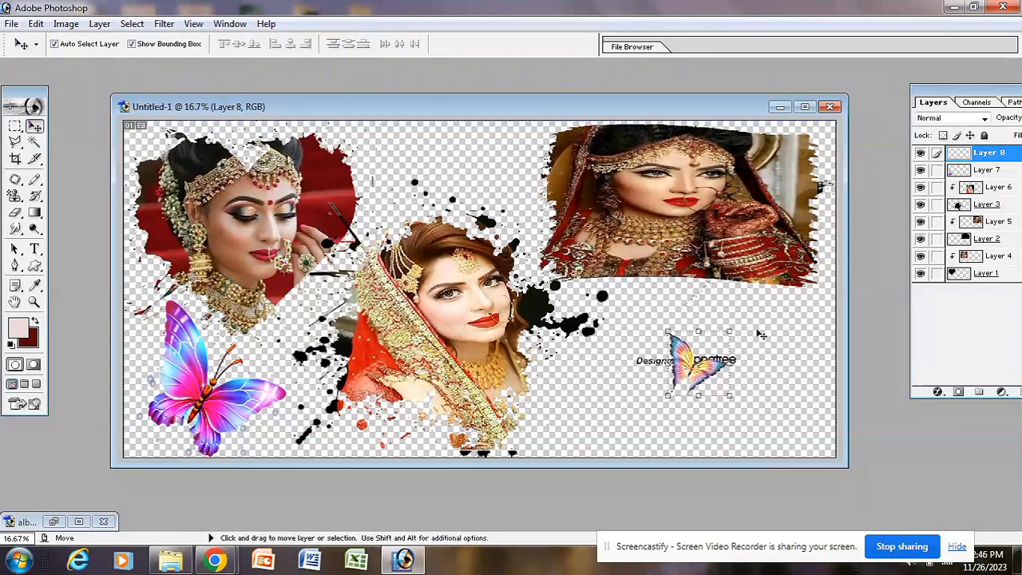
drag(736, 323, 653, 311)
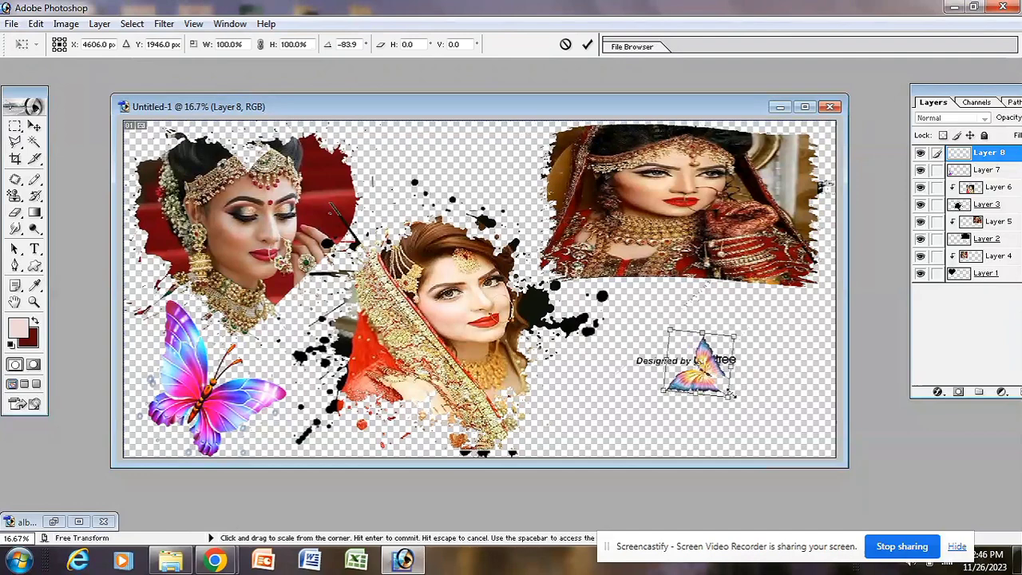
drag(729, 394, 820, 441)
drag(749, 338, 753, 287)
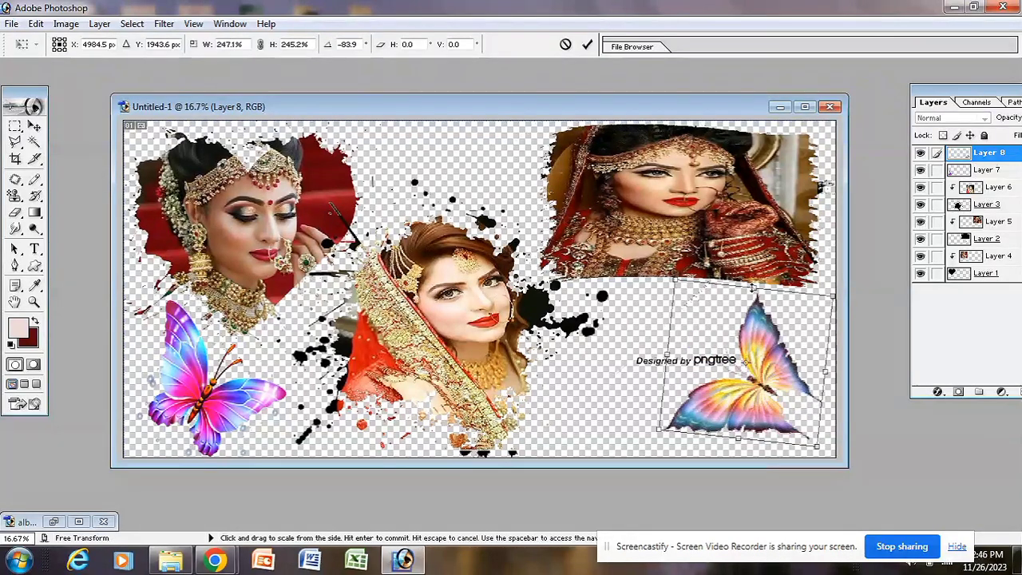
drag(712, 338, 673, 334)
drag(801, 283, 817, 312)
drag(731, 347, 735, 349)
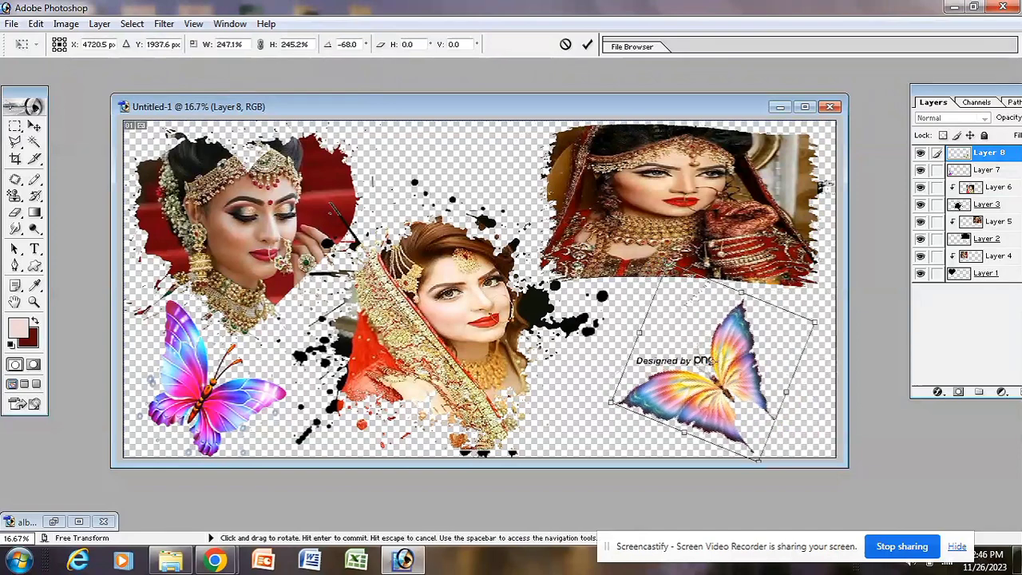
click(36, 126)
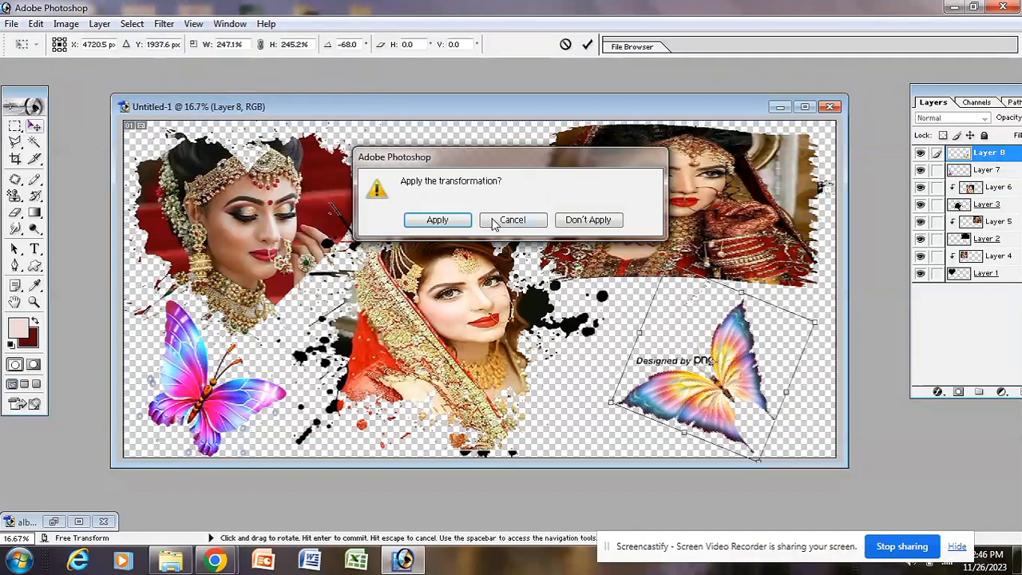
click(435, 219)
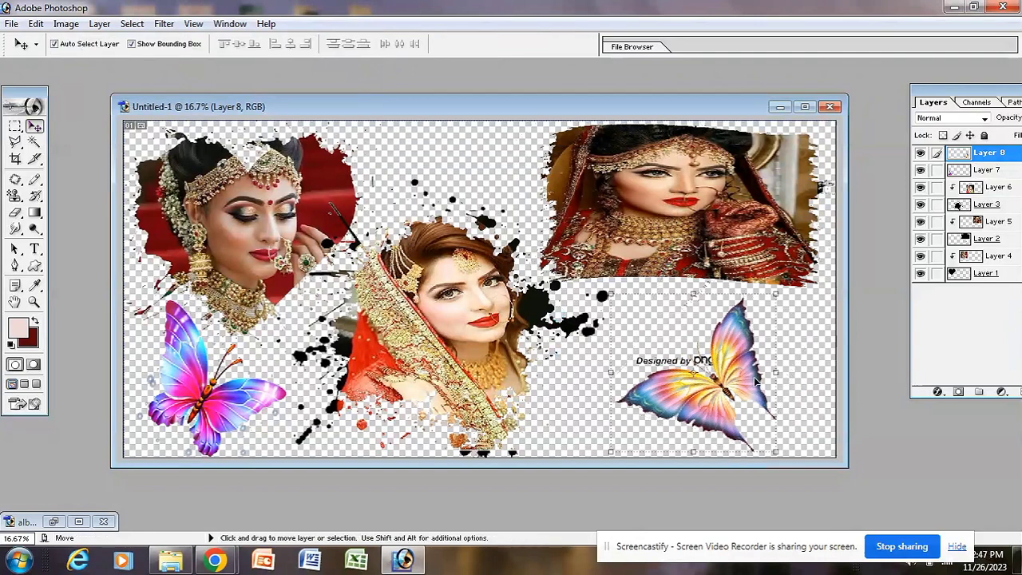
Open the red rose picture nkl from the phull png ved folder on the Desktop
double_click(77, 176)
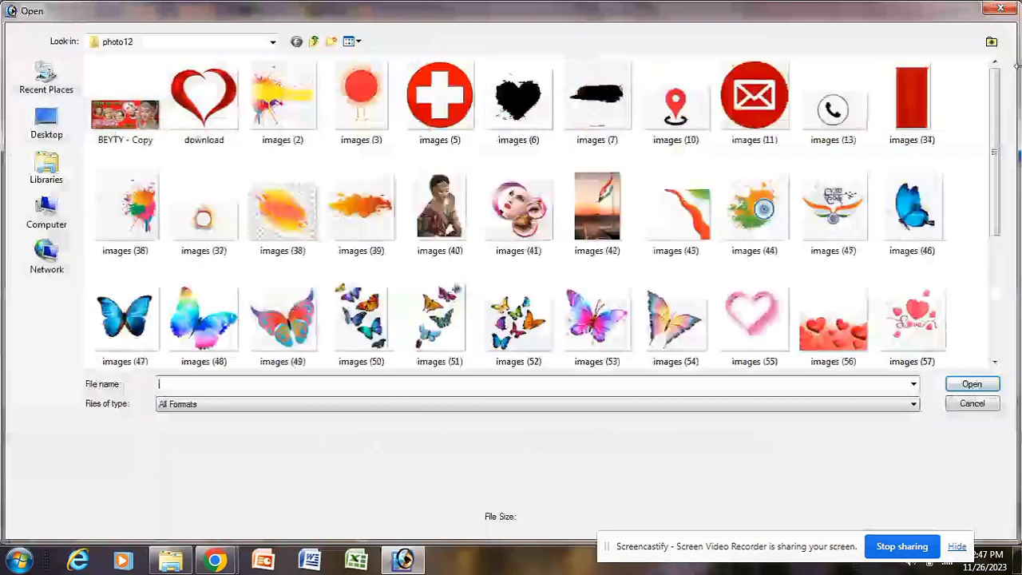
drag(996, 121, 1006, 90)
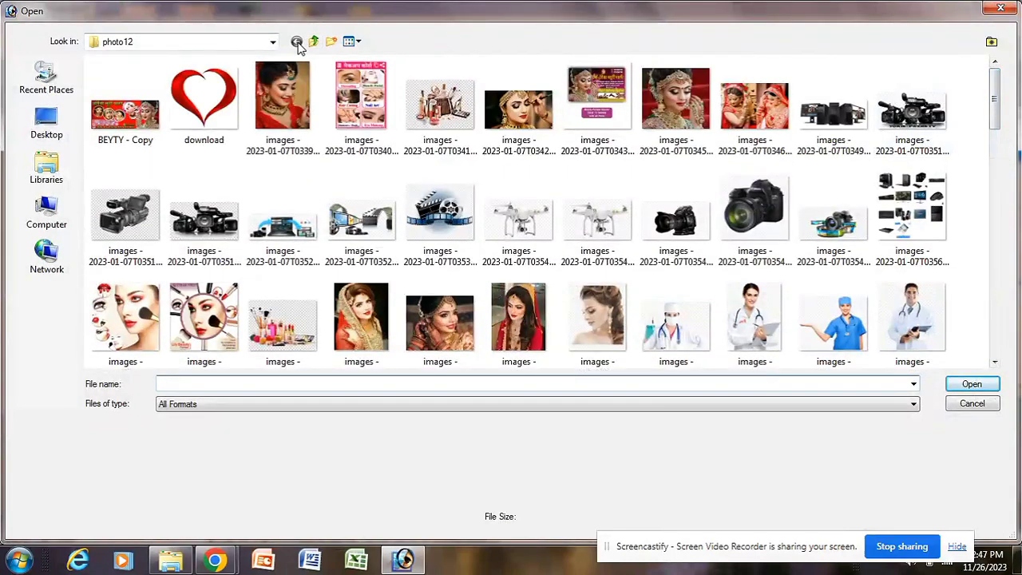
click(273, 42)
click(115, 69)
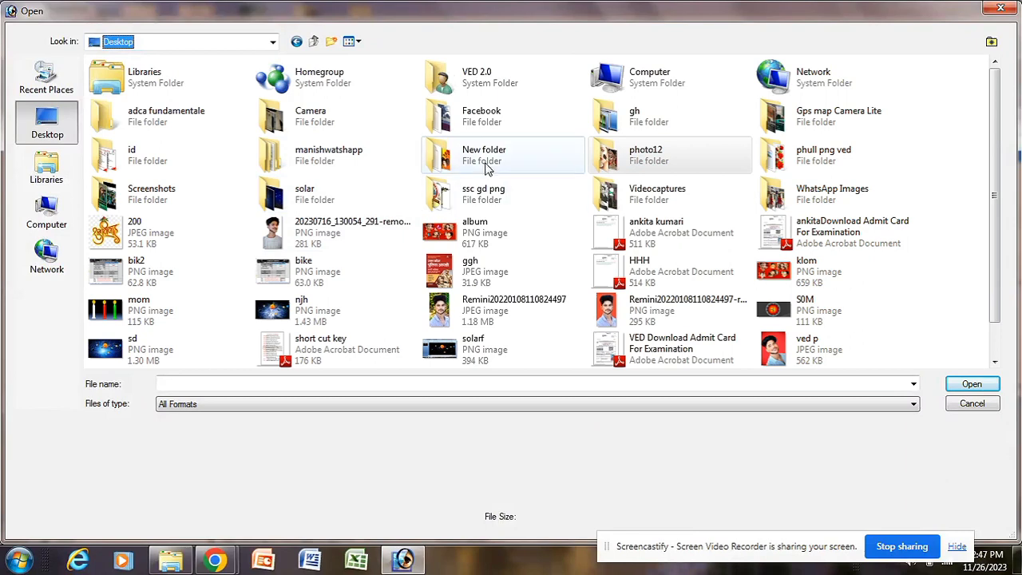
double_click(829, 170)
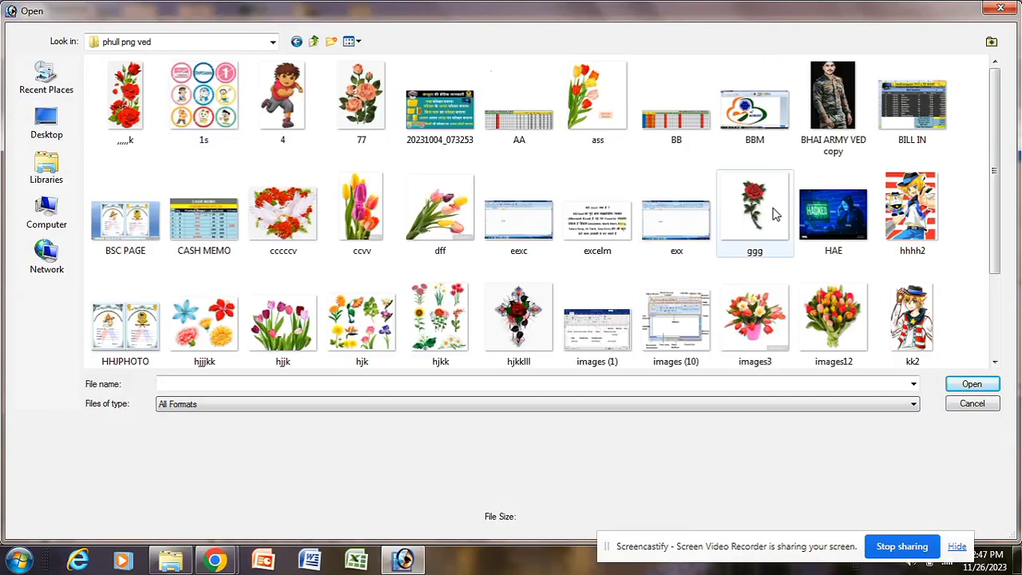
drag(992, 149, 986, 273)
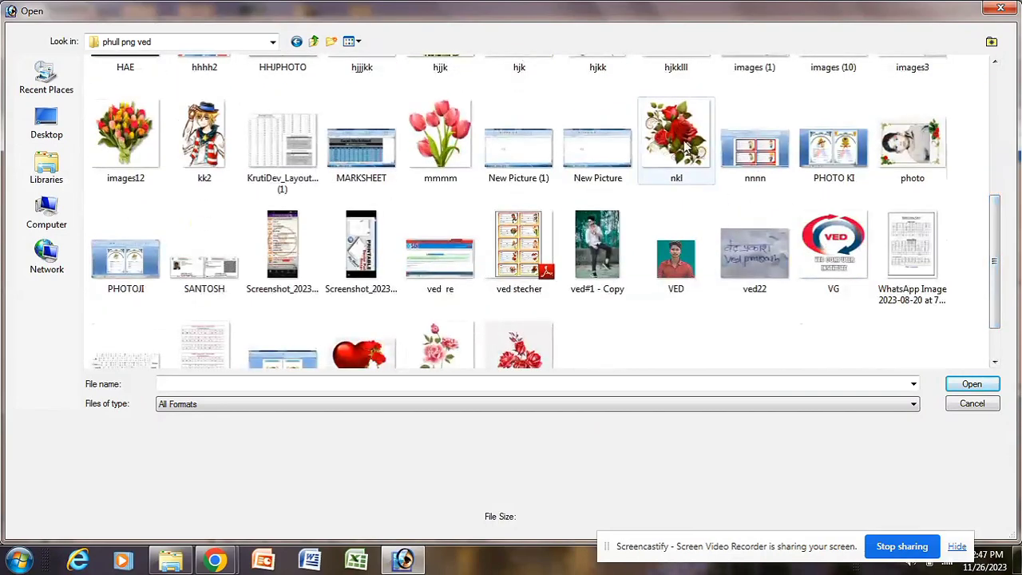
click(685, 148)
click(970, 384)
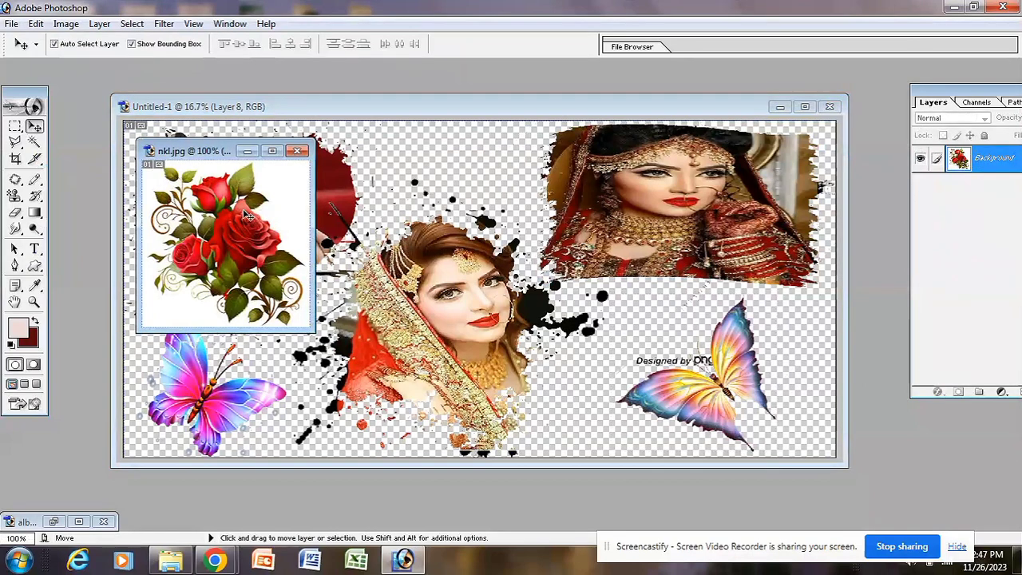
Copy the roses onto the Untitled-1 page, scale them to about 396.0% width and 364.0% height, and apply the transformation
drag(247, 215, 651, 293)
drag(576, 345, 539, 345)
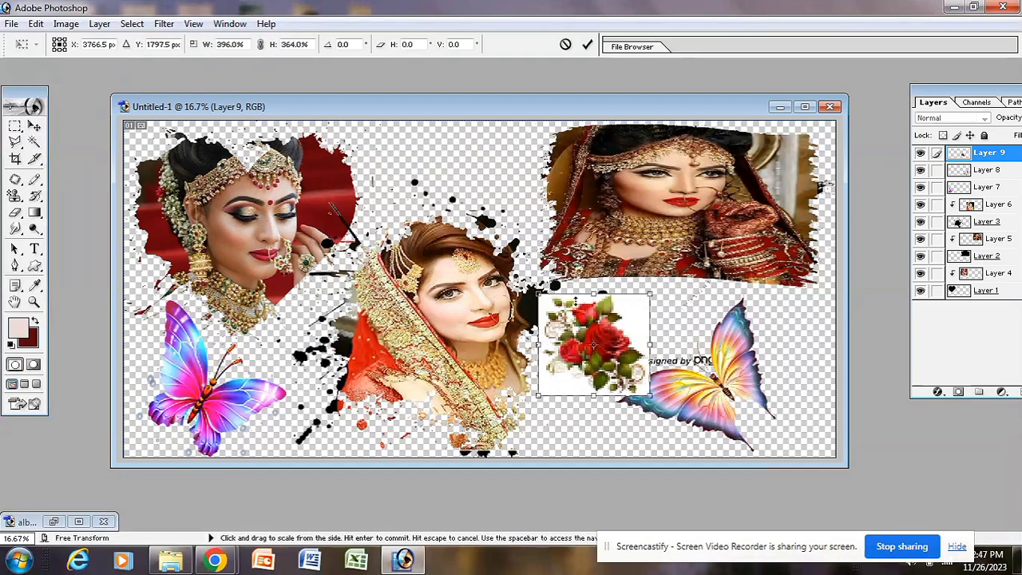
click(34, 126)
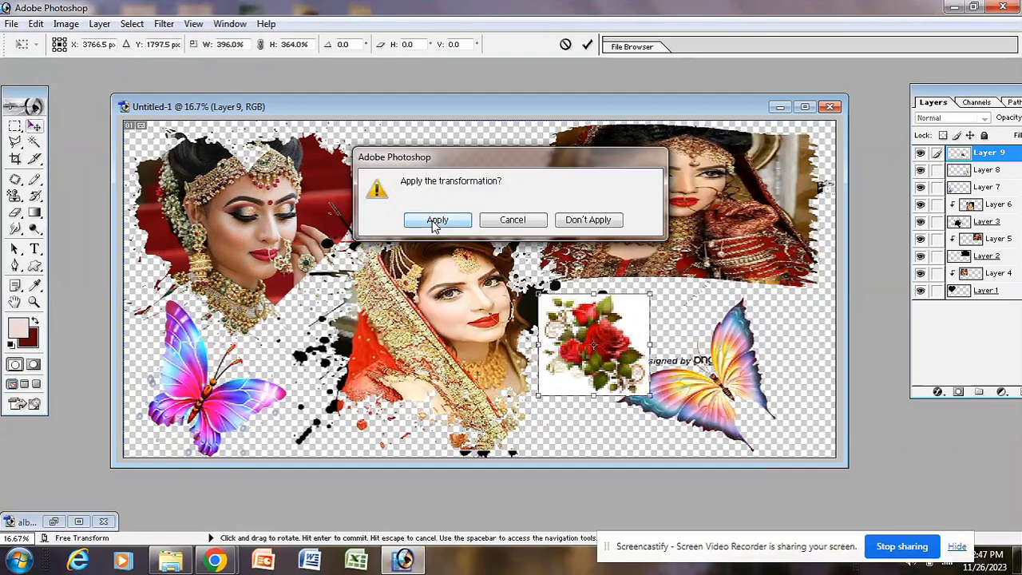
click(437, 221)
Remove the roses' white background with the Magic Wand and clear the selection
click(35, 143)
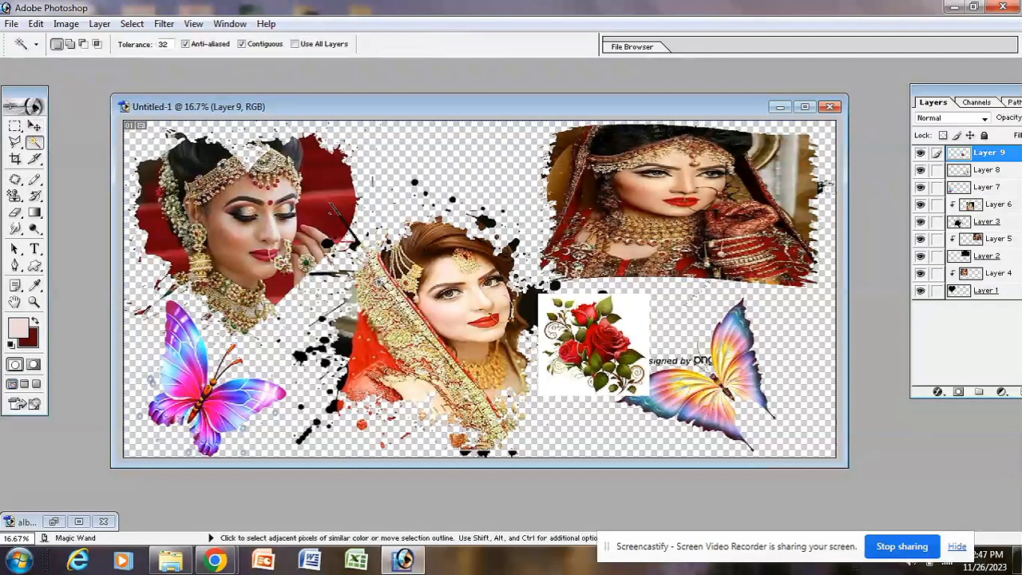
click(639, 324)
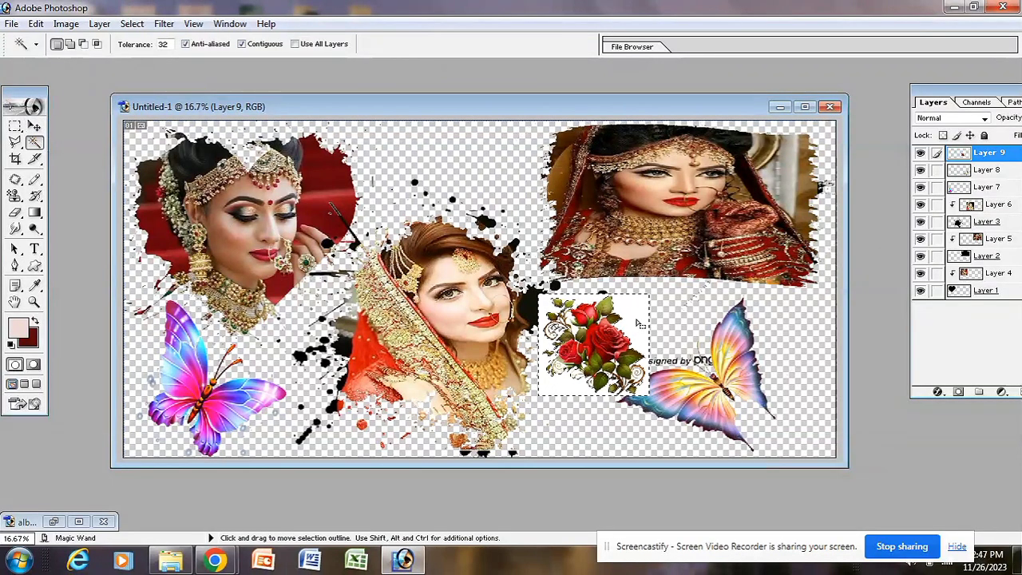
key(Delete)
key(ctrl+d)
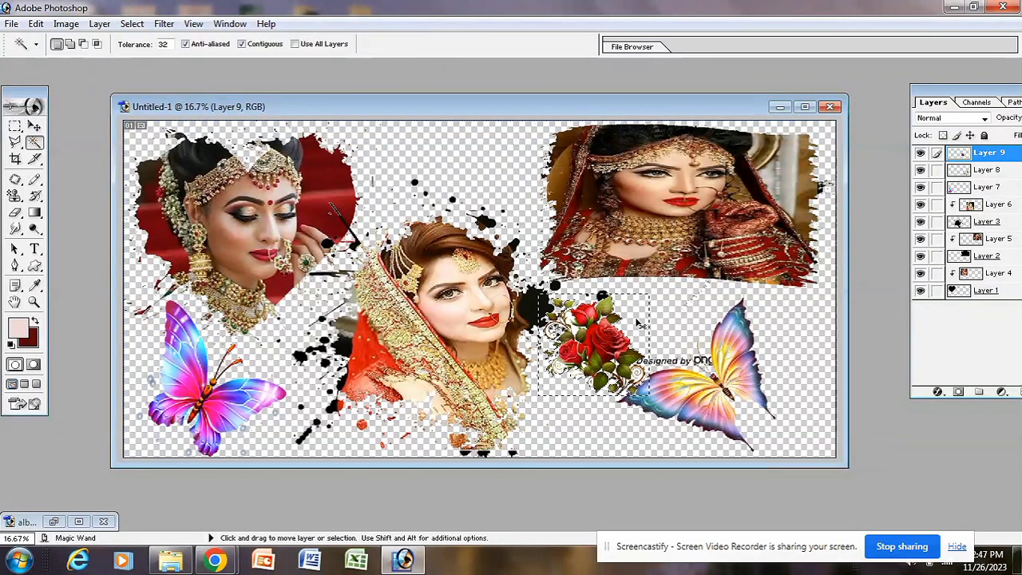
Scale the roses to about 125.2% width and 160.4% height, beside the splatter photo at the page's lower edge, and apply the transformation
click(35, 128)
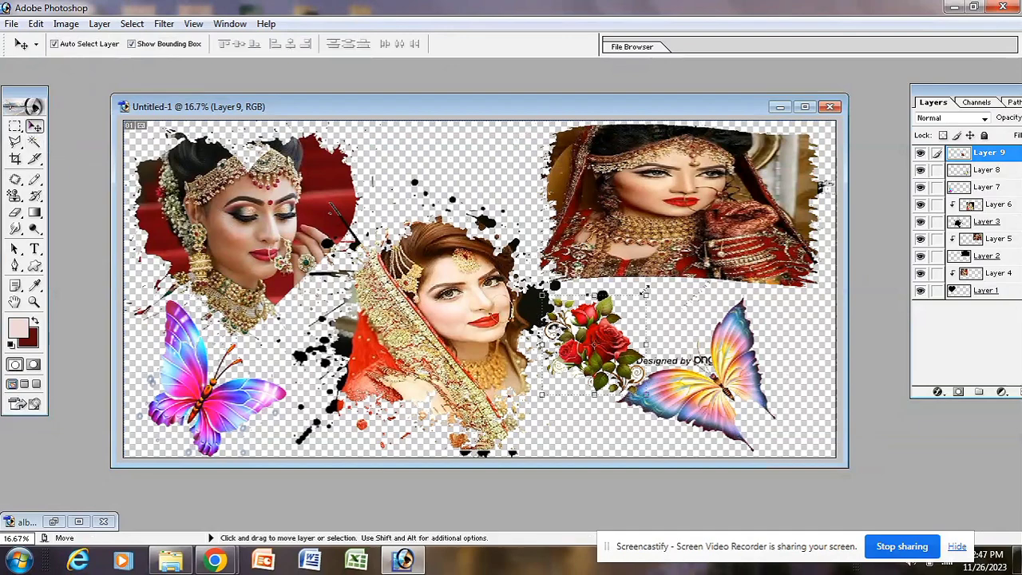
drag(645, 291, 673, 233)
drag(599, 335, 568, 420)
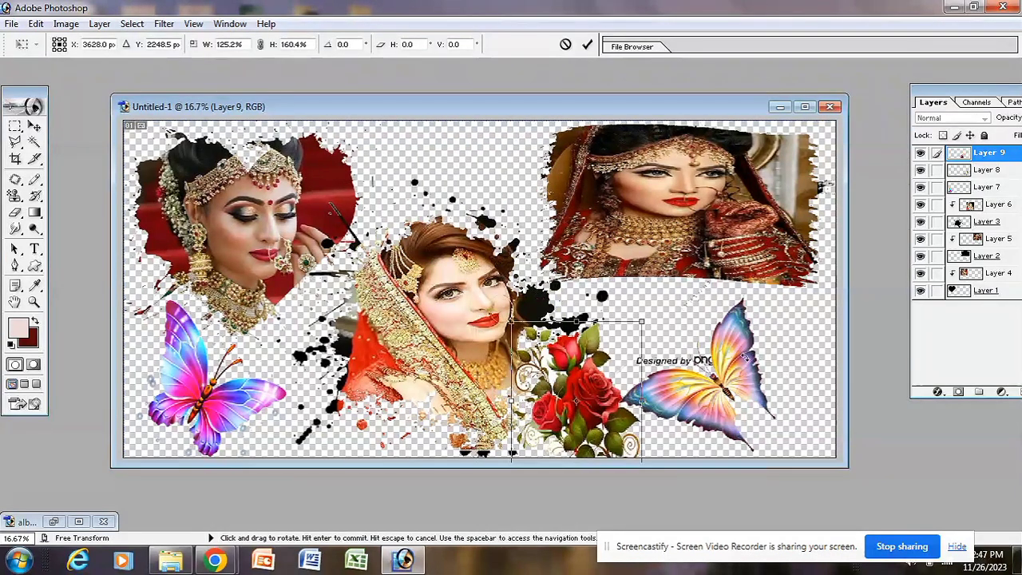
key(Return)
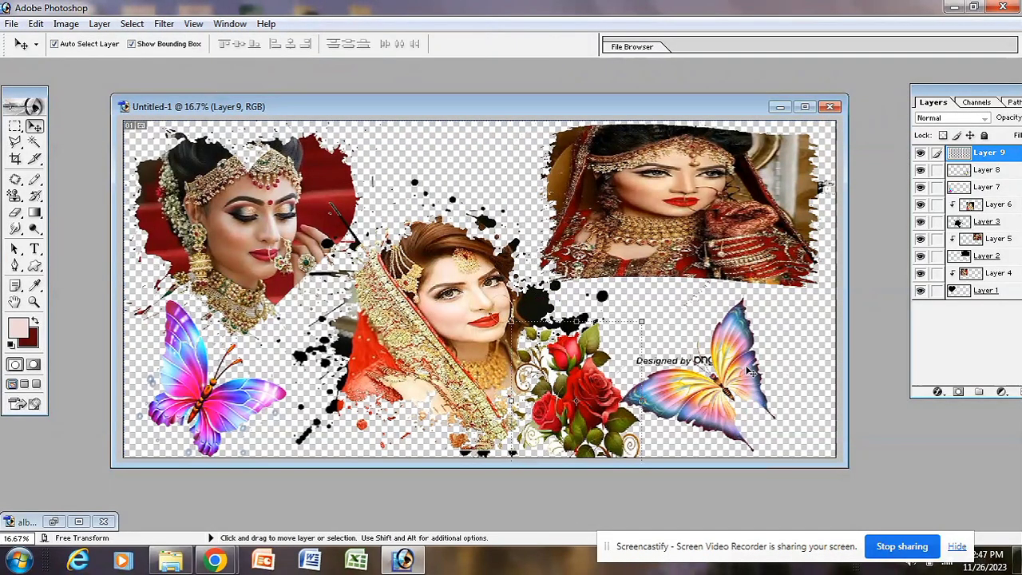
Move the multicoloured butterfly above the splatter photo, scaled to about 56.4% width and 59.2% height and rotated 96.8°, and apply the transformation
drag(735, 357, 429, 169)
drag(461, 119, 454, 147)
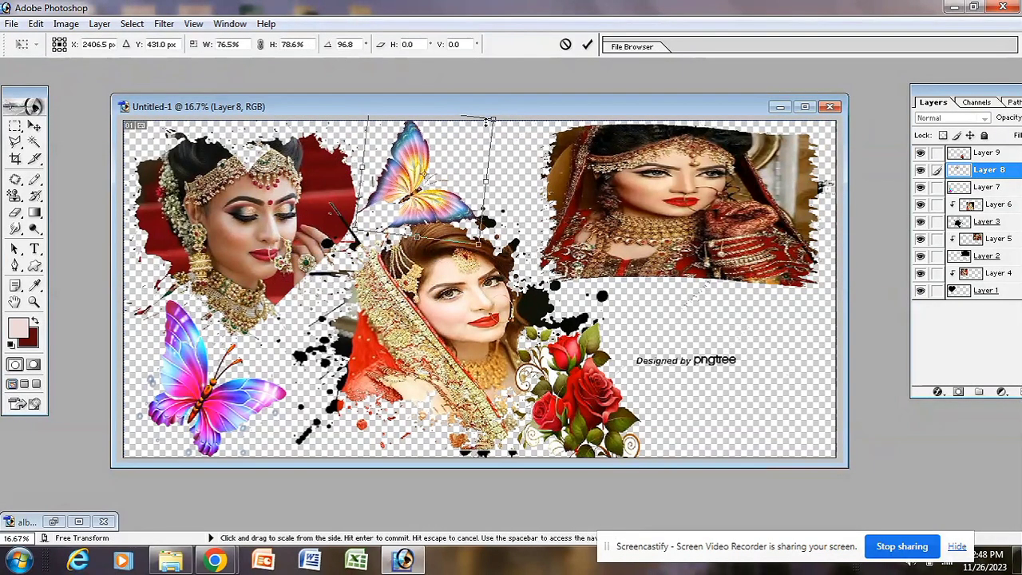
drag(492, 118, 476, 142)
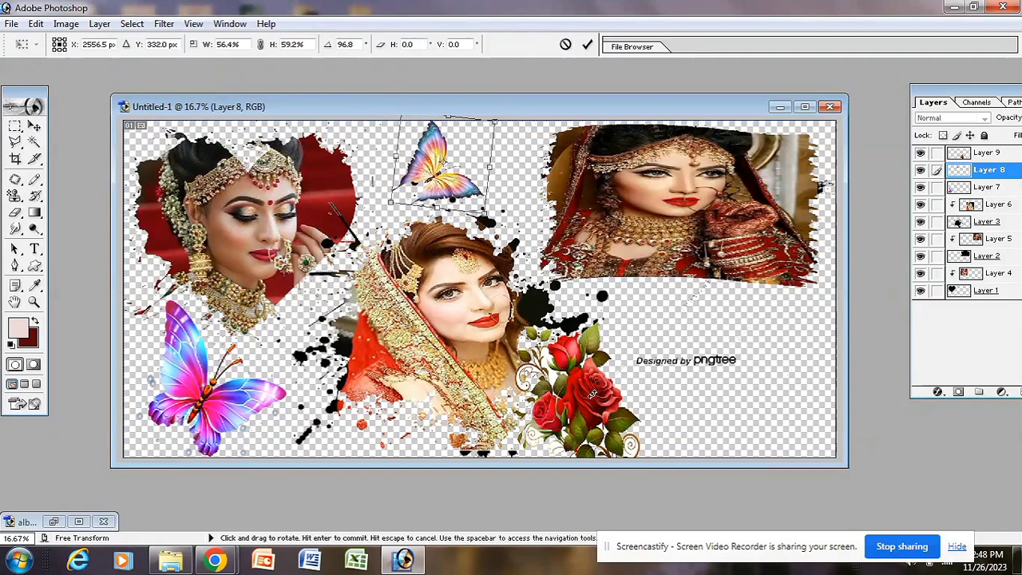
key(Return)
Move the roses below the brush stroke photo, enlarge them to about 186.4% width and 134.4% height, and widen them slightly towards the splatter
drag(591, 394, 691, 369)
drag(744, 448, 858, 500)
drag(789, 417, 756, 407)
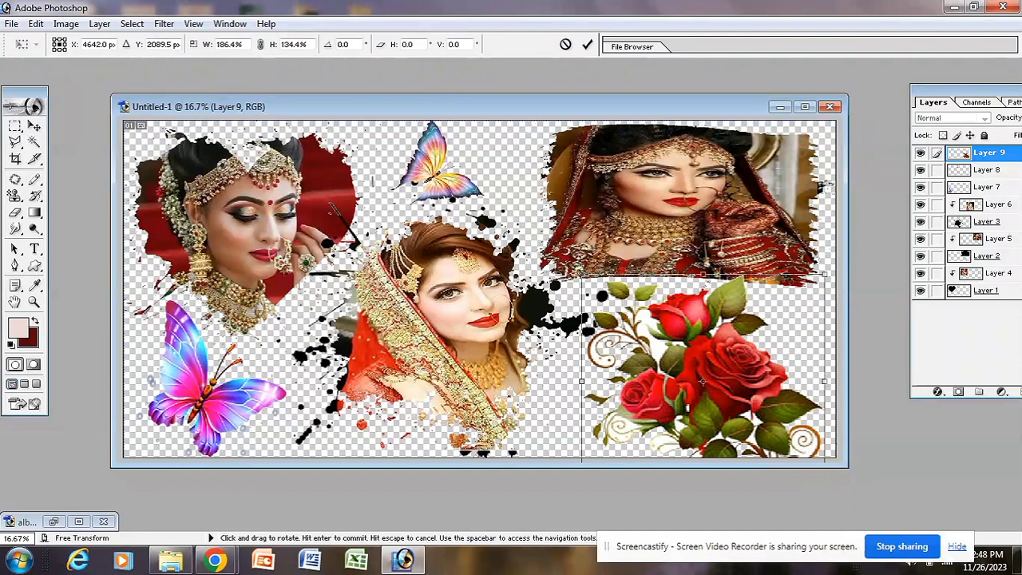
key(Return)
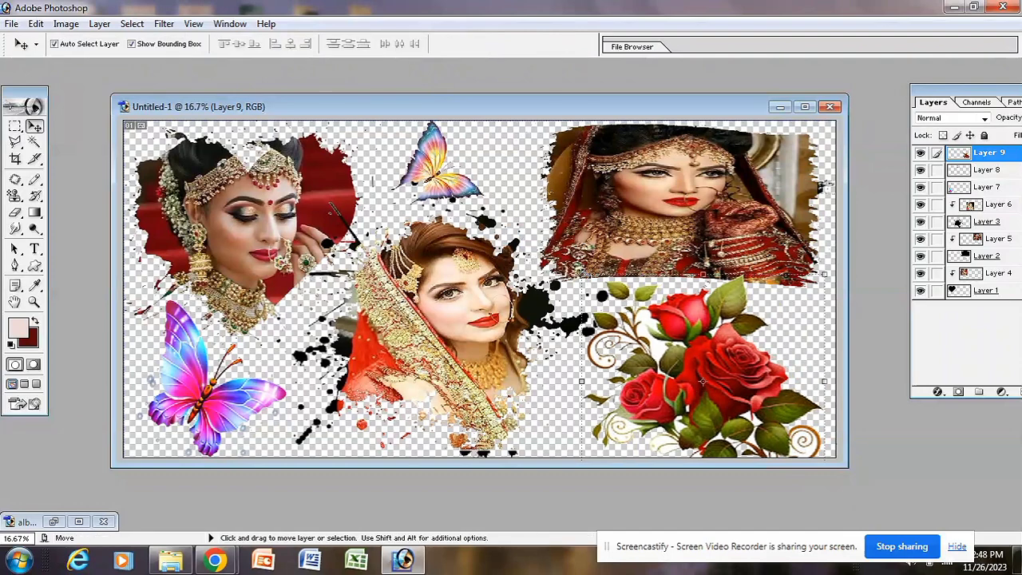
drag(581, 274, 564, 272)
key(Return)
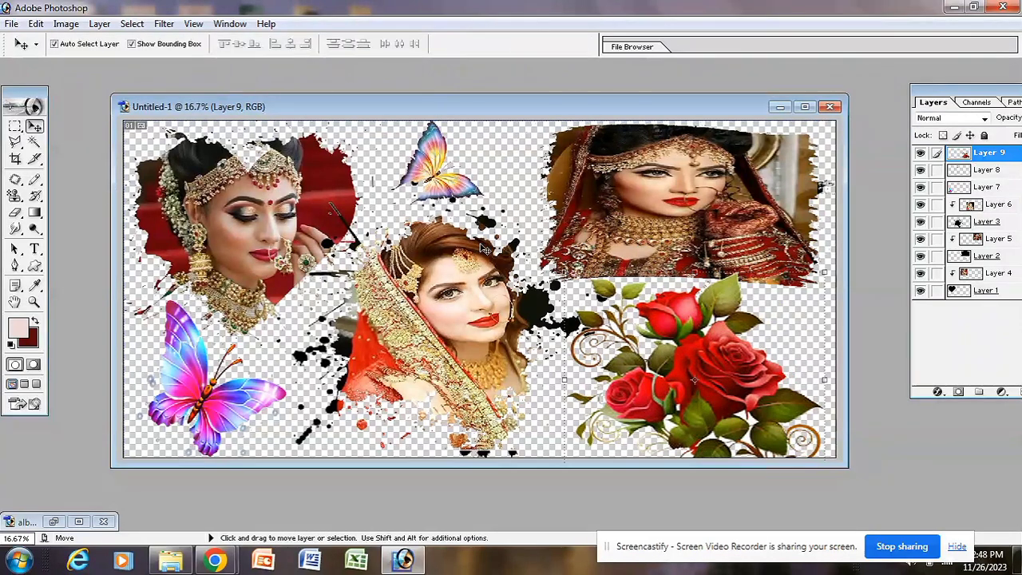
Nudge the bride photo slightly down and to the left within the splatter shape
drag(457, 307, 451, 311)
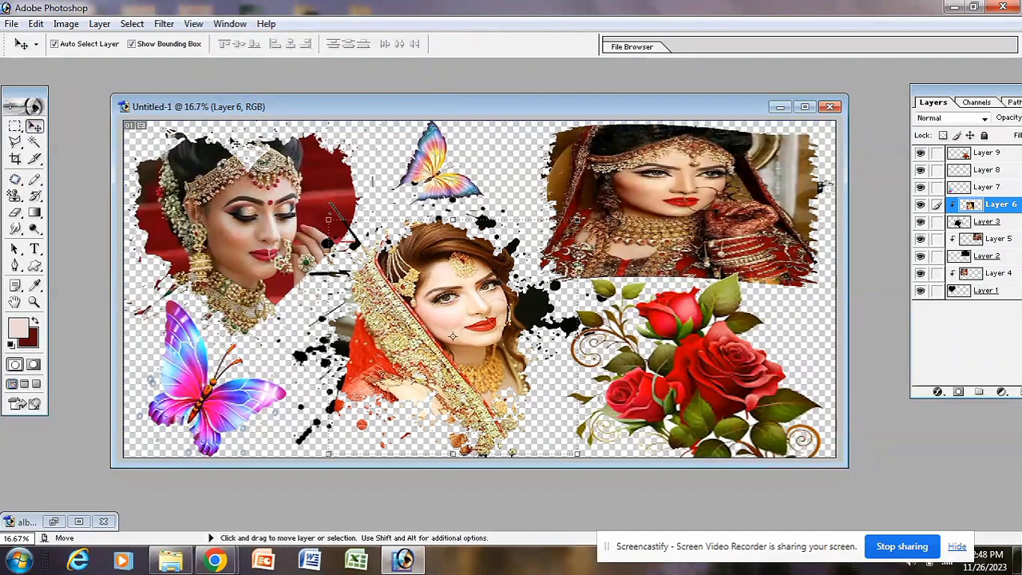
Open the red banner image, images (34), from the photo12 folder on the Desktop
double_click(90, 133)
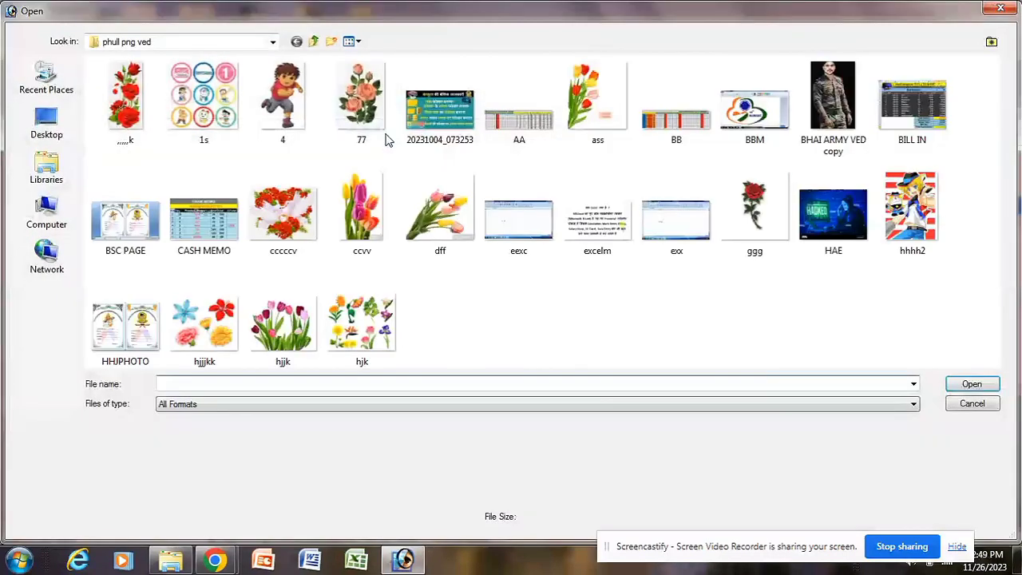
drag(996, 118, 970, 133)
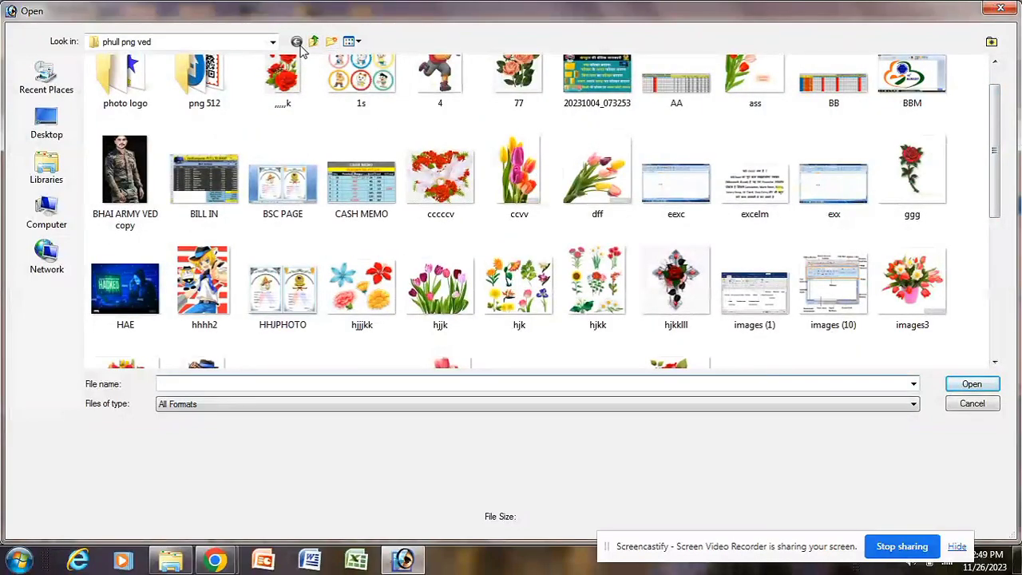
click(272, 42)
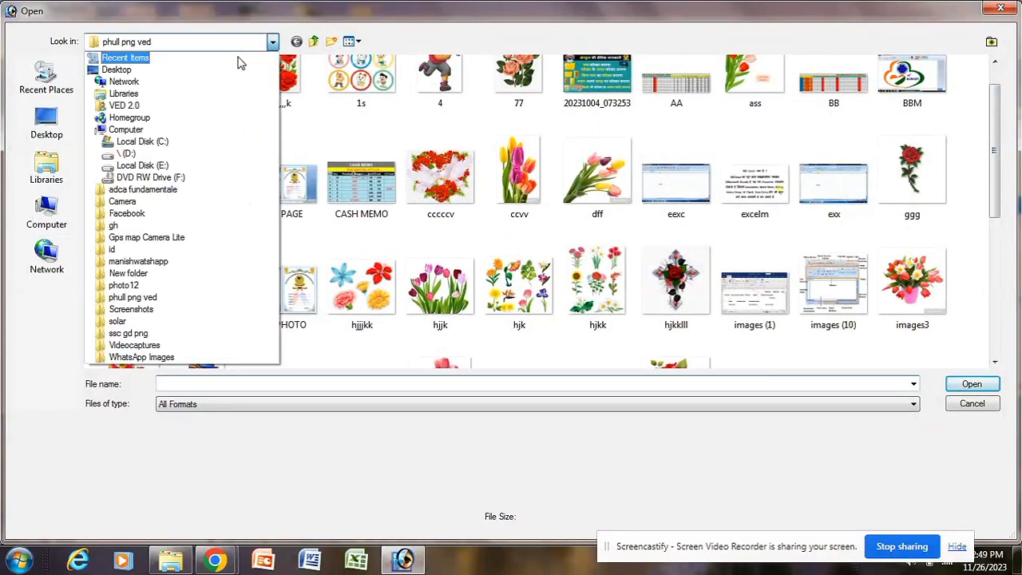
click(124, 70)
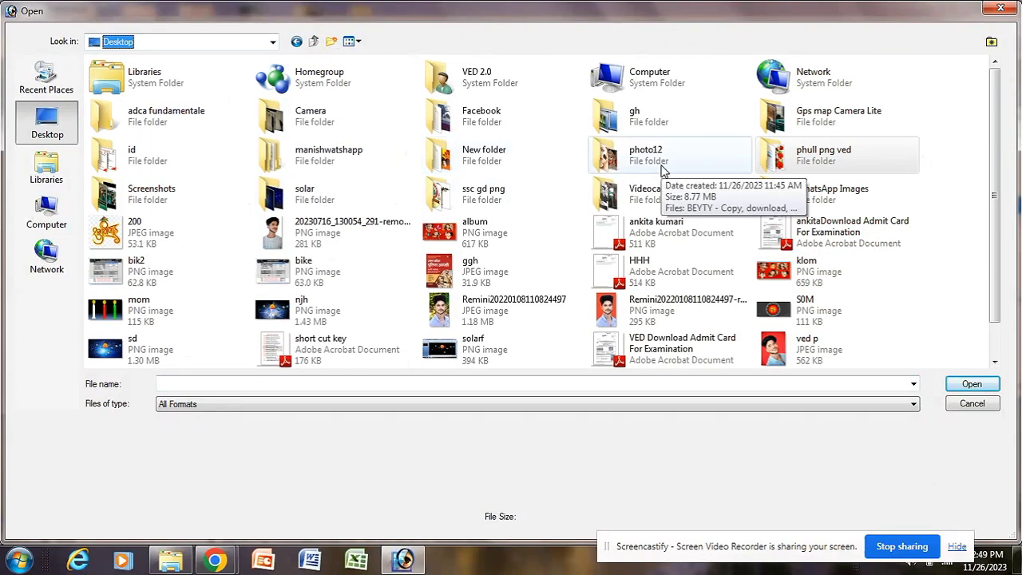
double_click(661, 170)
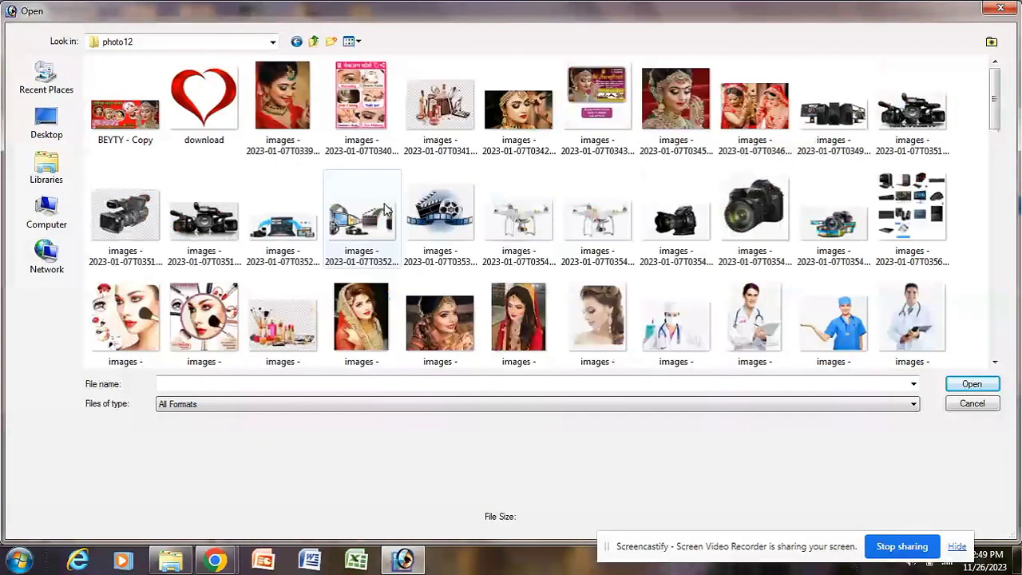
drag(1002, 100, 996, 206)
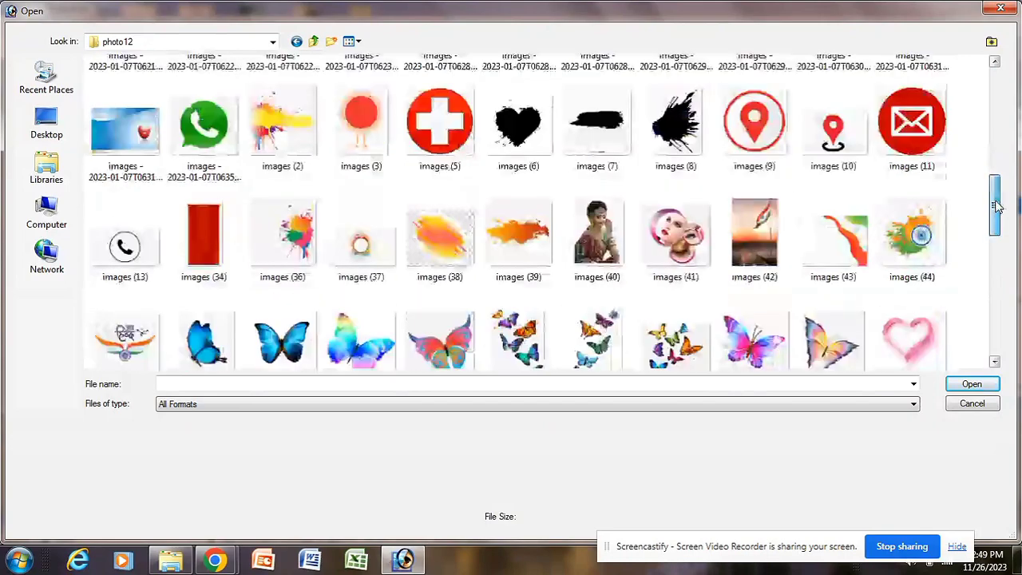
click(207, 231)
click(971, 384)
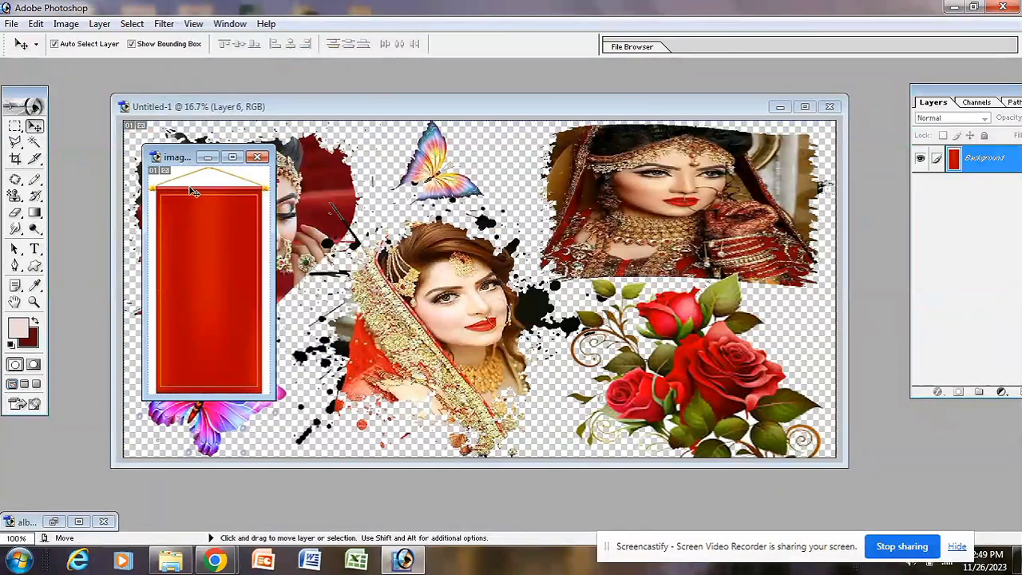
Bring the red banner into the album page, rotate it -91°, scale it to about 862.1% width and 879.2% height, and apply the transformation
drag(203, 198, 410, 239)
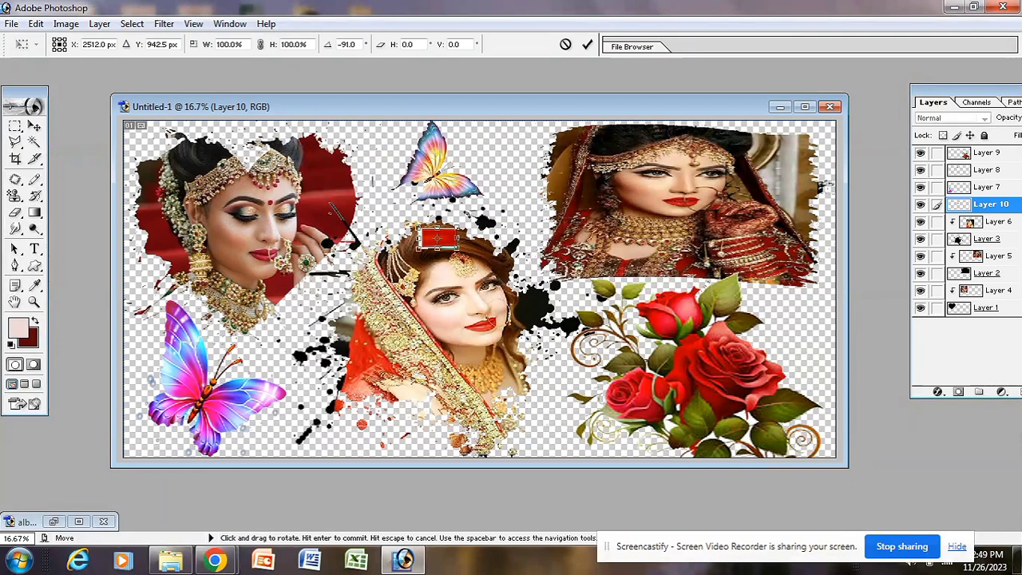
drag(458, 227, 754, 152)
drag(587, 158, 587, 134)
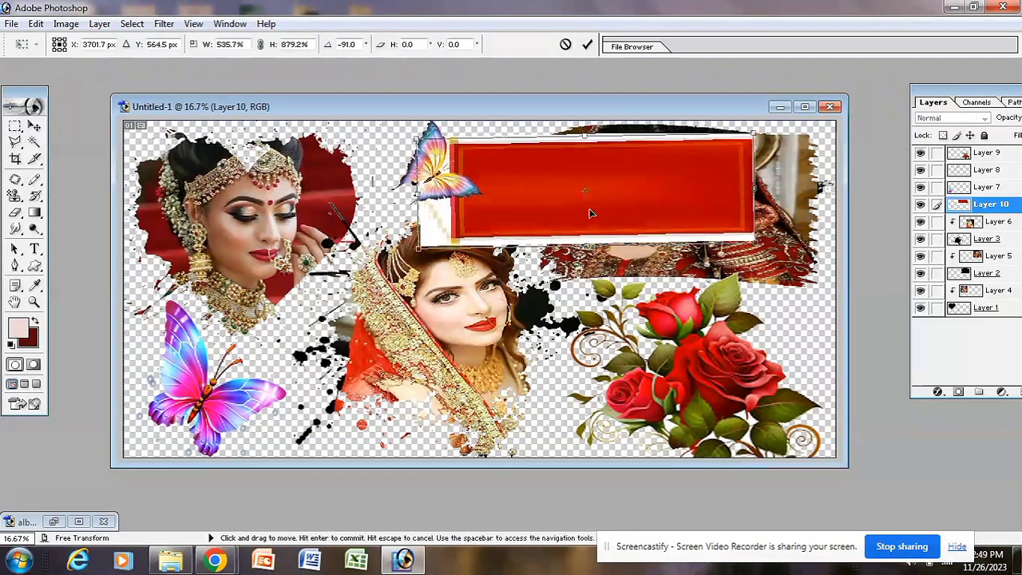
drag(587, 241, 588, 304)
drag(564, 221, 366, 270)
click(33, 125)
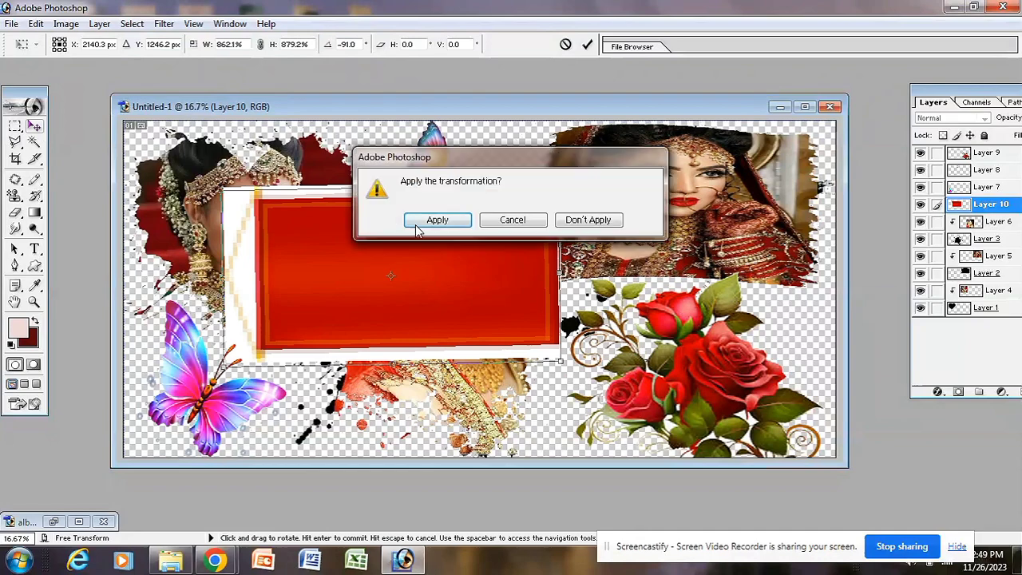
click(431, 227)
Remove the banner's white background, including the area inside its hanging cord, with the Magic Wand and clear the selection
click(35, 142)
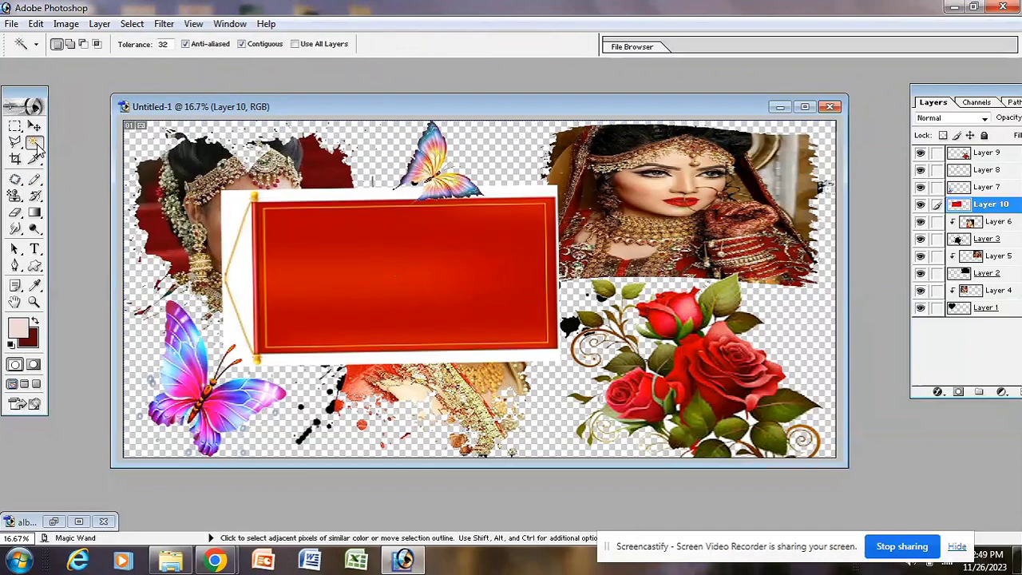
click(253, 241)
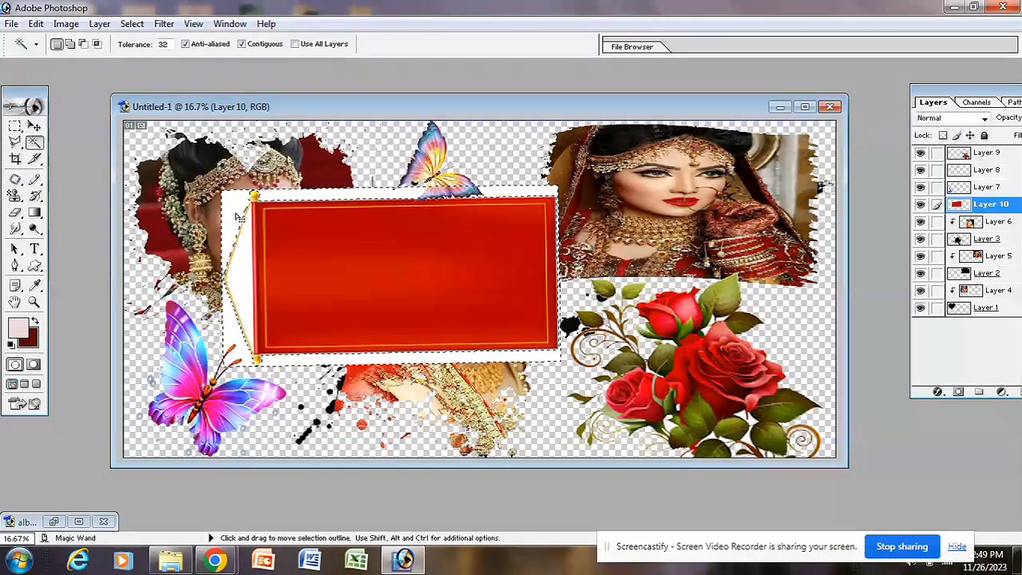
key(Delete)
click(242, 247)
key(Delete)
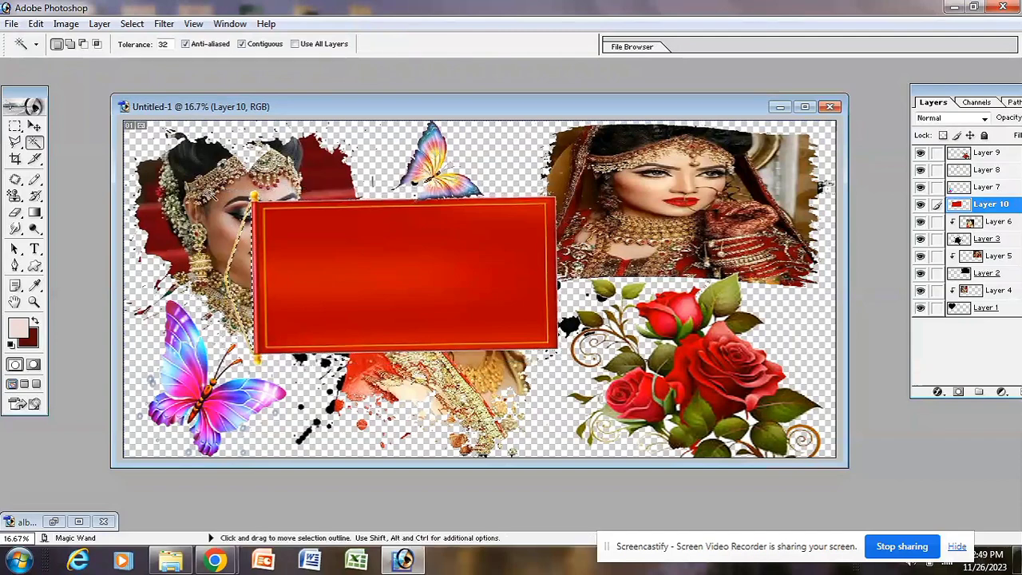
key(v)
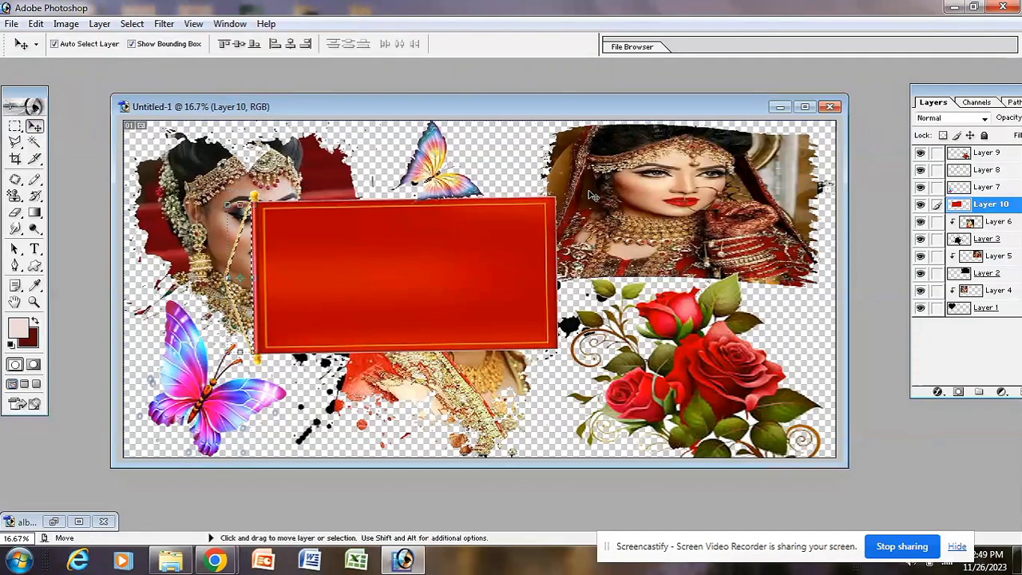
key(ctrl+d)
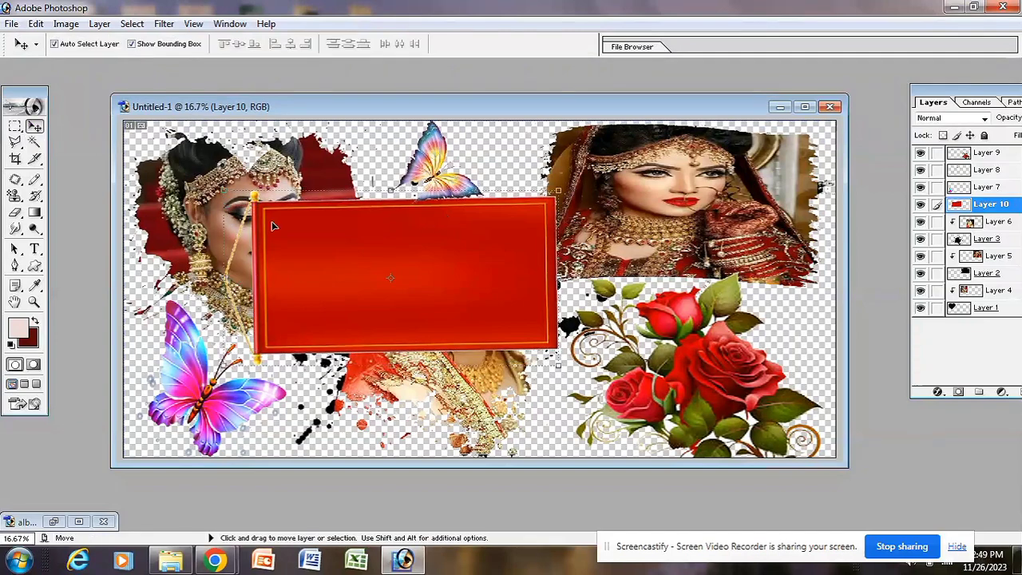
Enlarge the banner to about 239.2% width and 224.6% height so it covers the whole page, rotate it 0.9°, and apply the transformation
key(ctrl+t)
drag(253, 194, 102, 110)
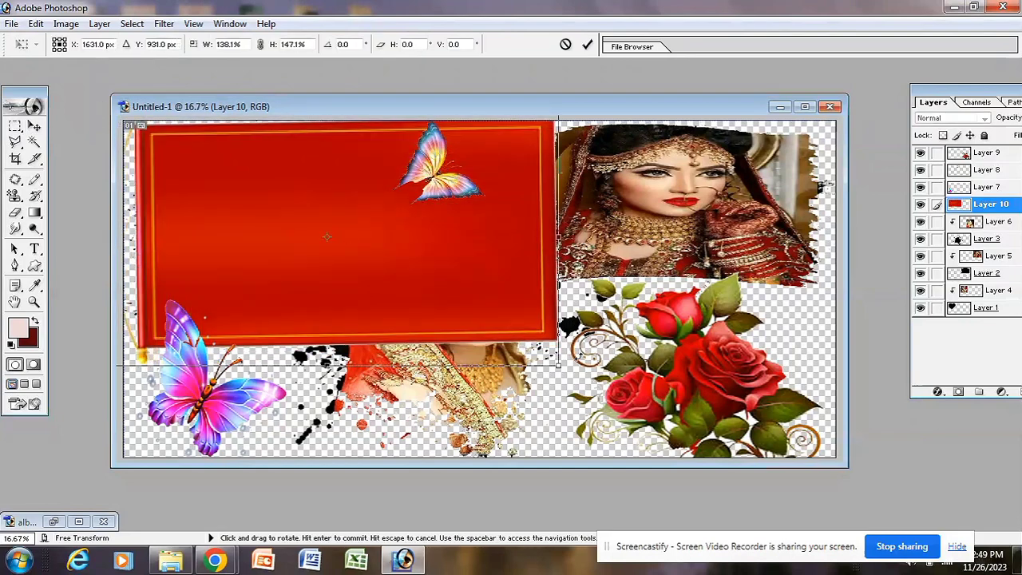
drag(577, 367, 844, 488)
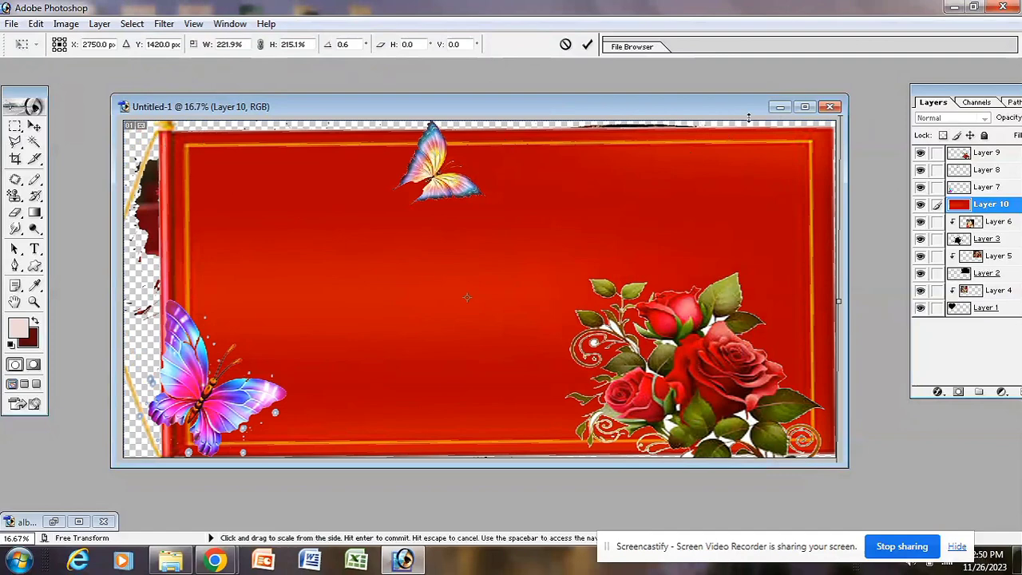
click(805, 106)
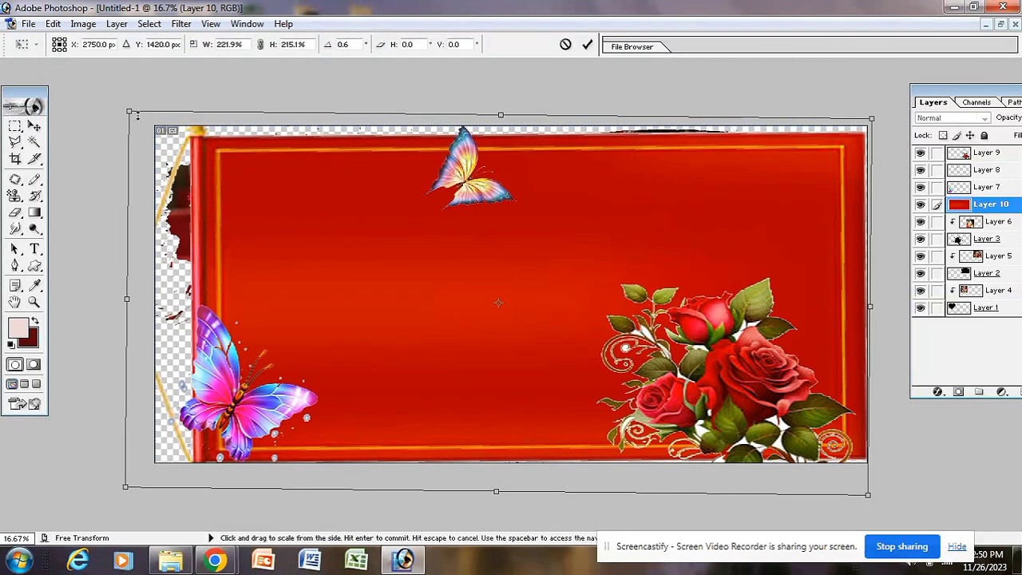
drag(129, 112, 79, 101)
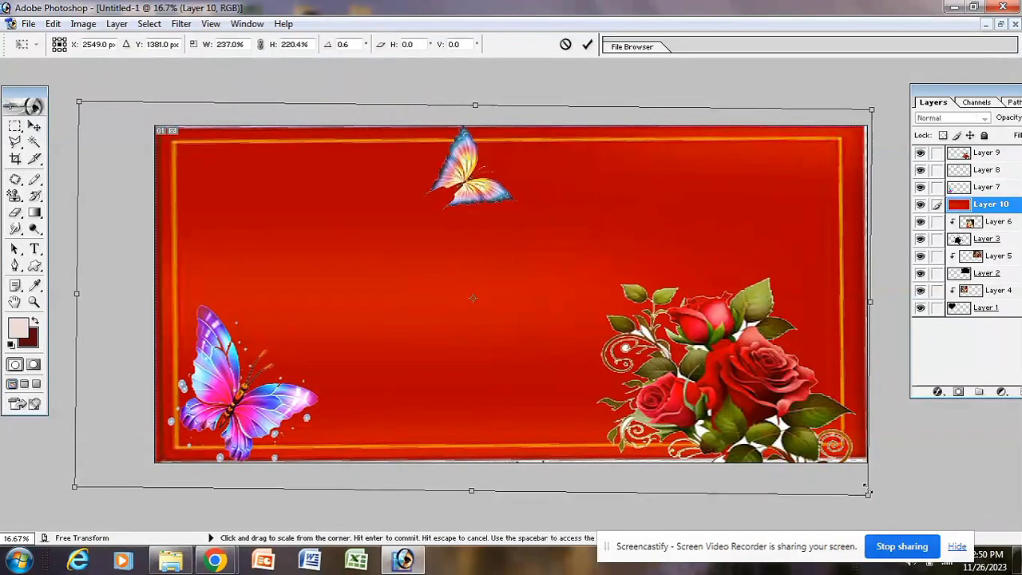
drag(868, 494, 874, 501)
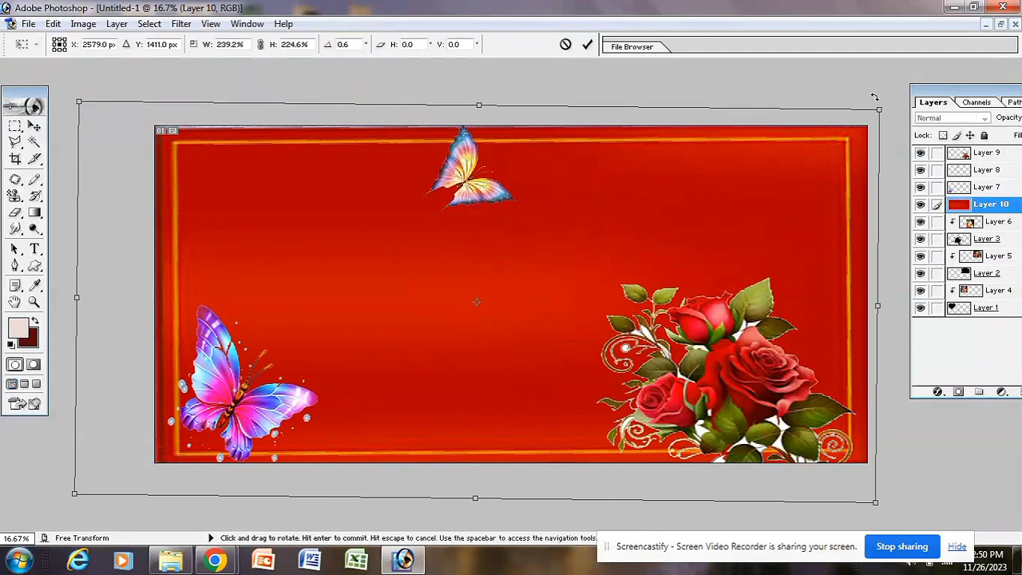
drag(884, 100, 884, 107)
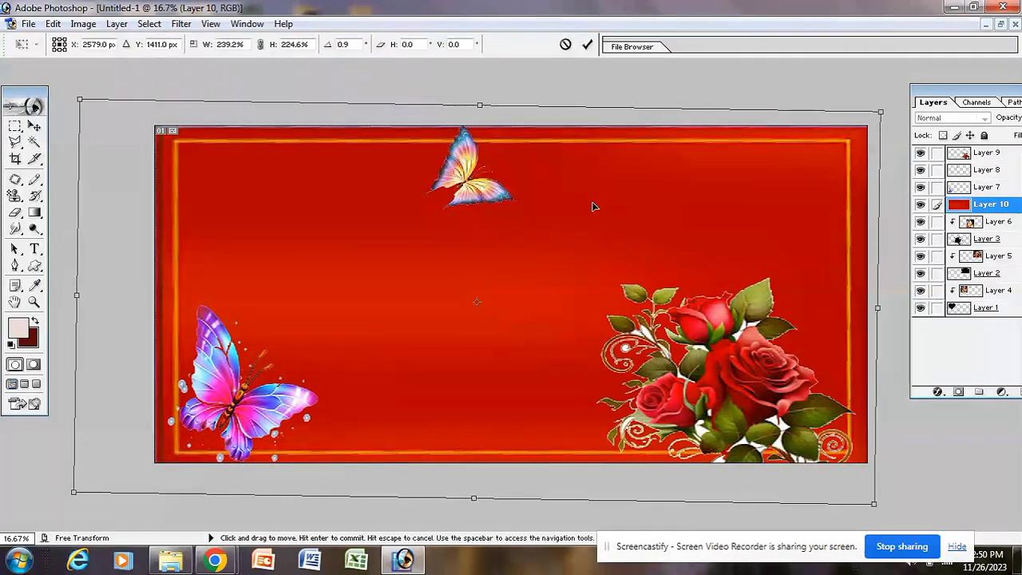
key(v)
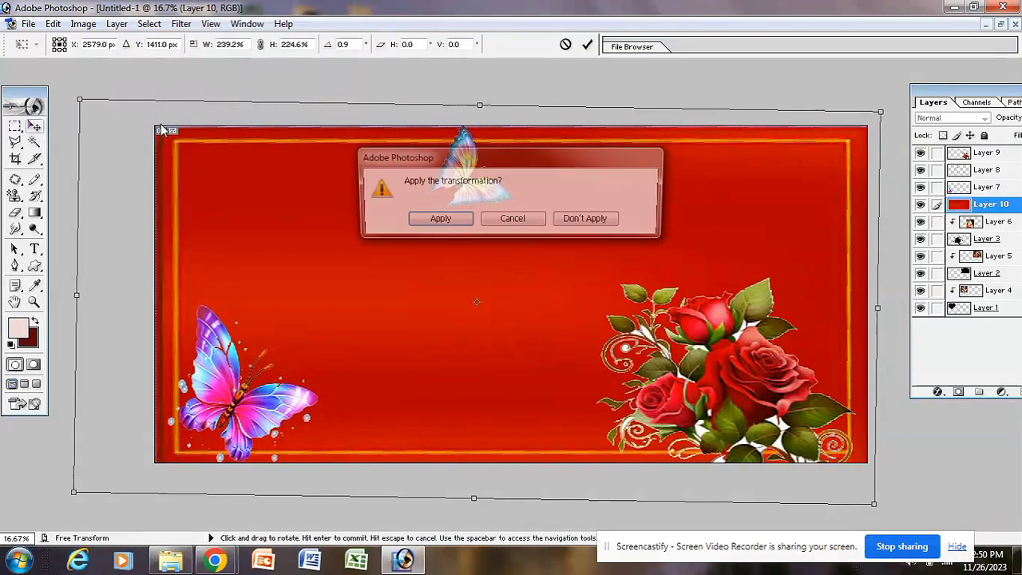
click(438, 219)
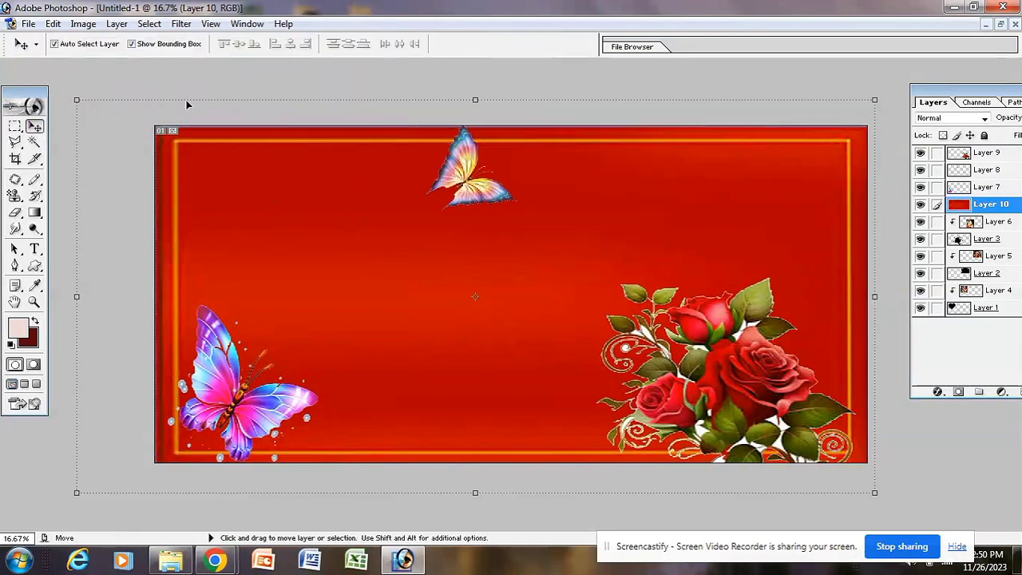
Send the red banner layer to the back, behind all photos and decorations, and restore the document to a floating window
click(116, 24)
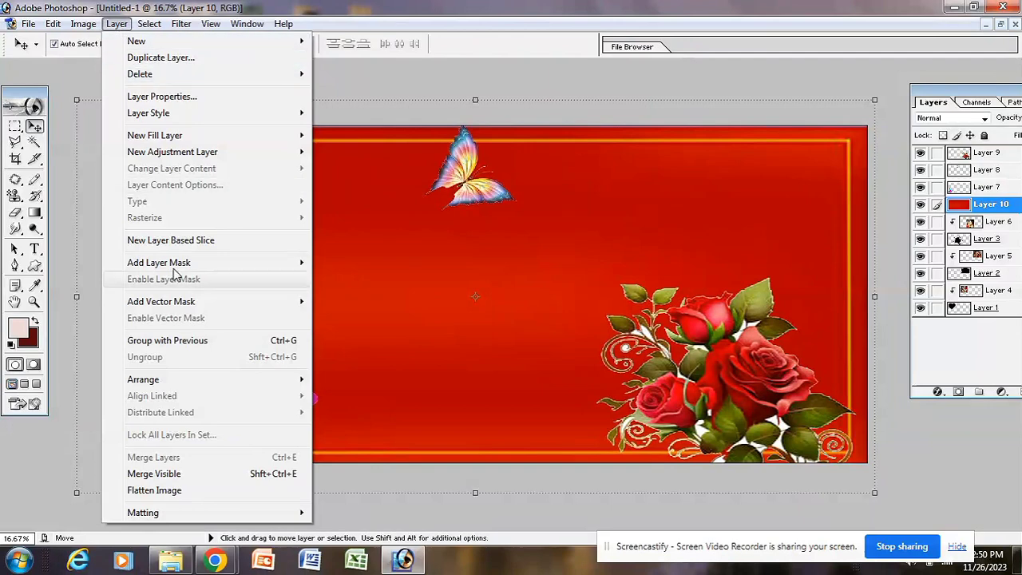
mouse_move(168, 385)
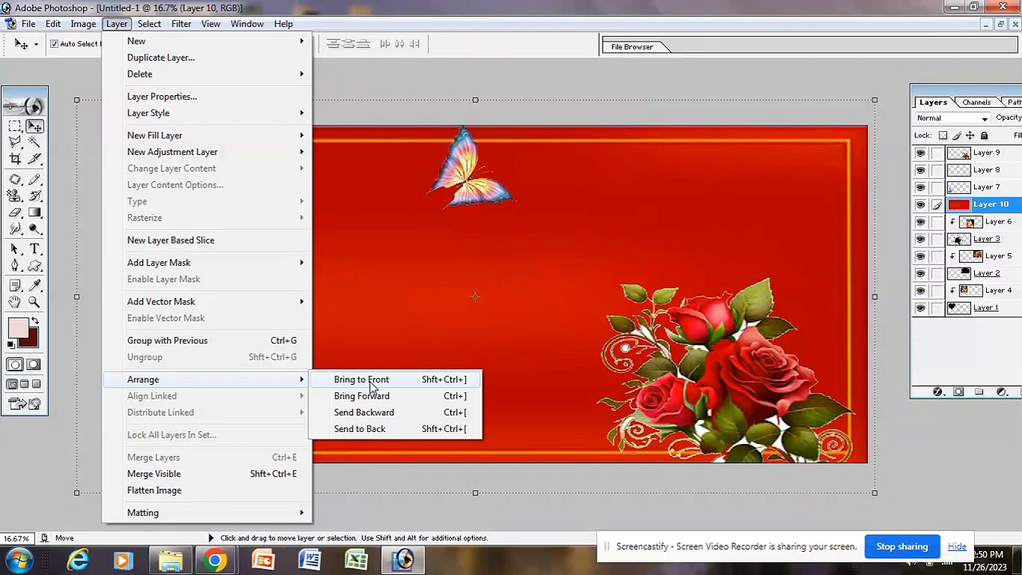
click(368, 429)
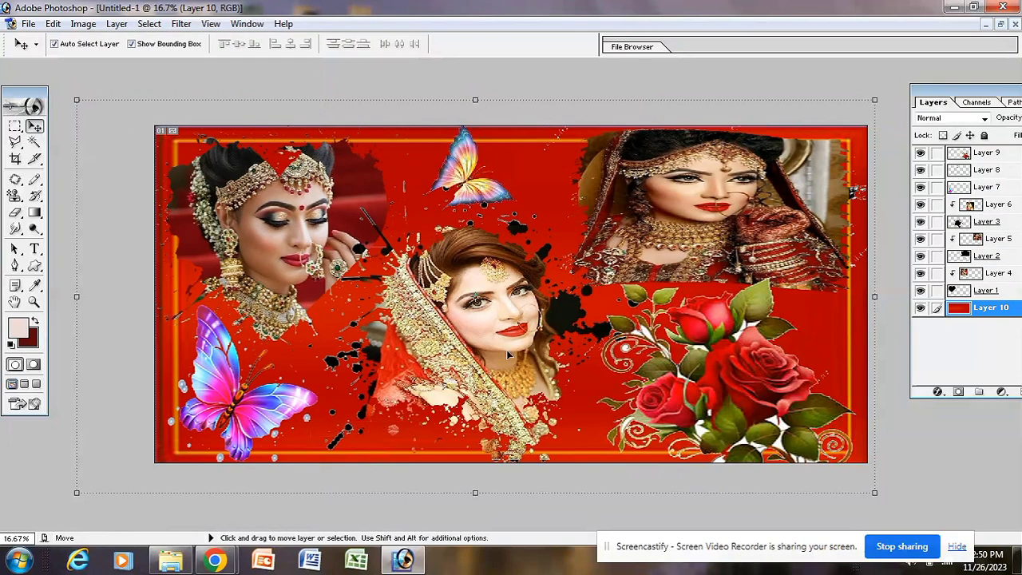
click(1000, 24)
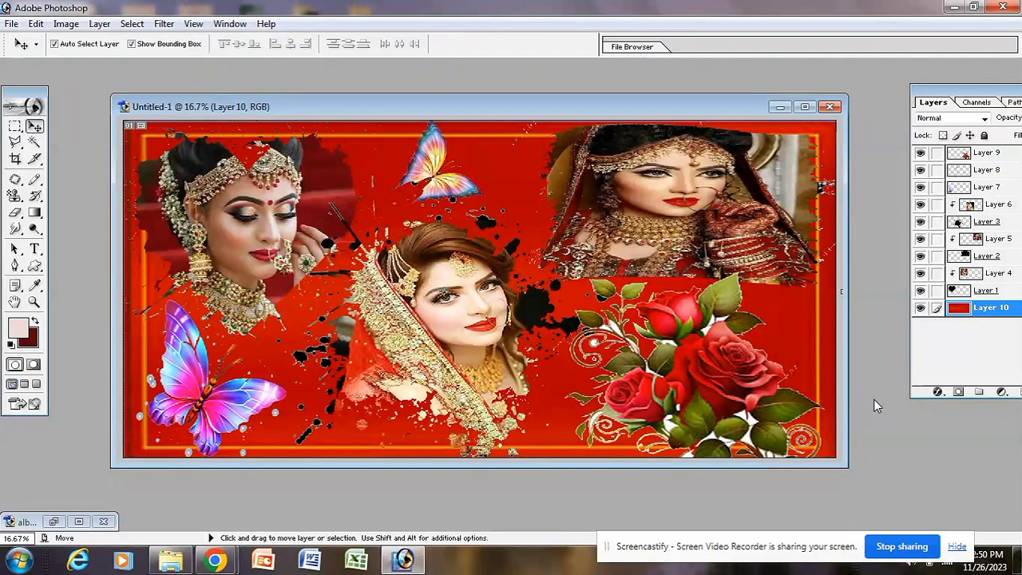
Start removing the leftover white patches between the rose leaves with the Magic Wand
key(w)
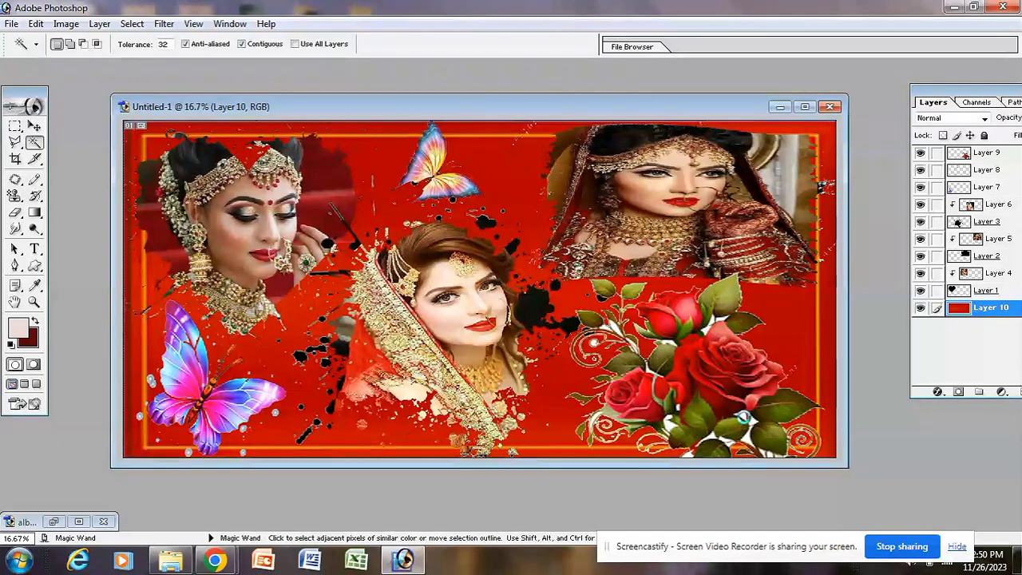